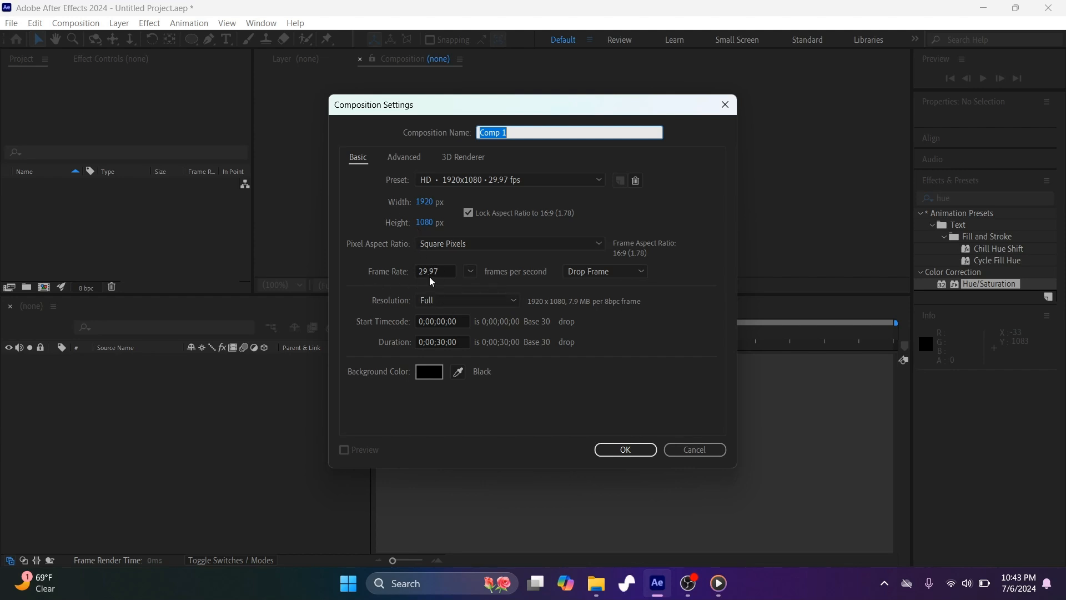
Create the composition Comp 1 at 1920 x 1080 px with a frame rate of 30 frames per second.
click(469, 273)
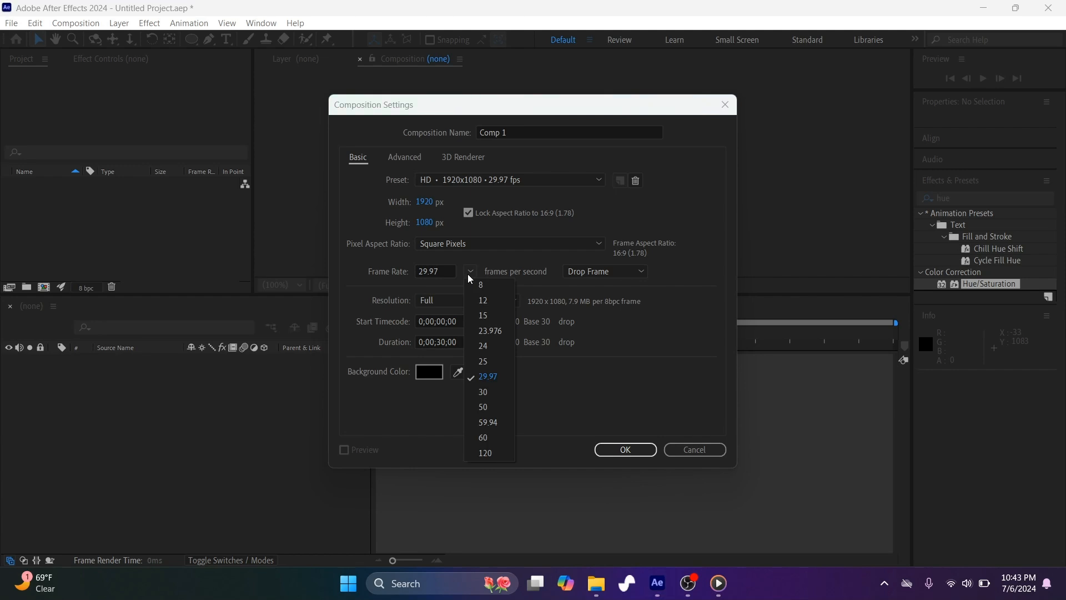
click(484, 392)
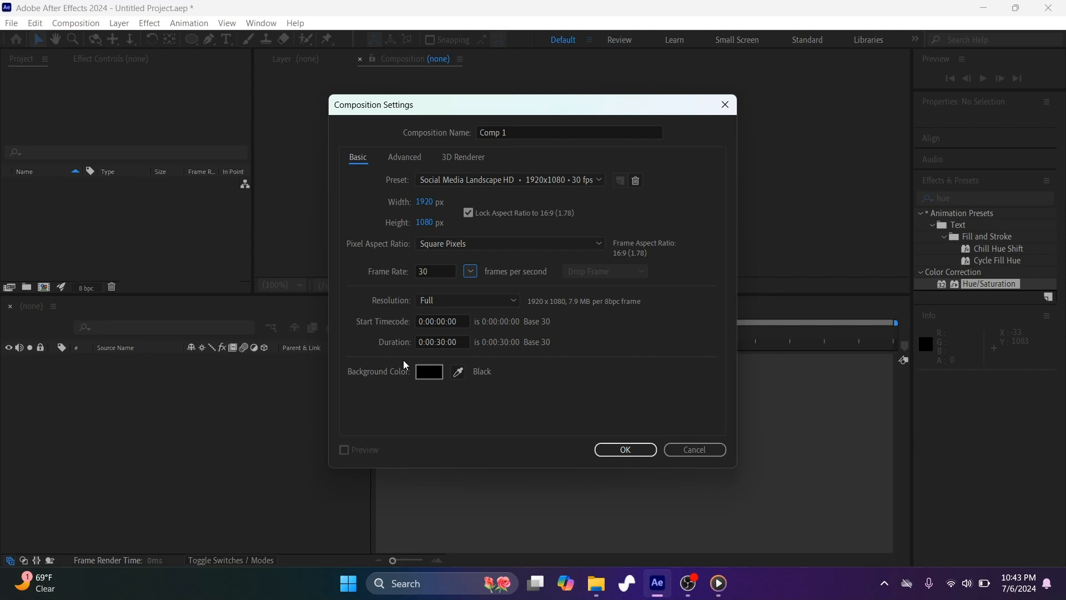
click(636, 455)
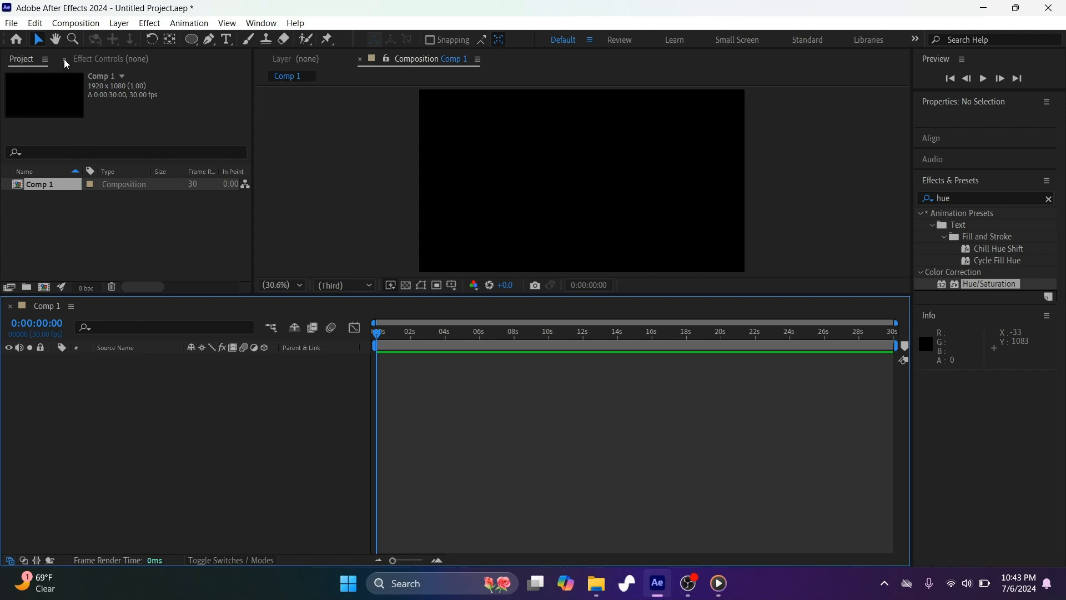
click(113, 26)
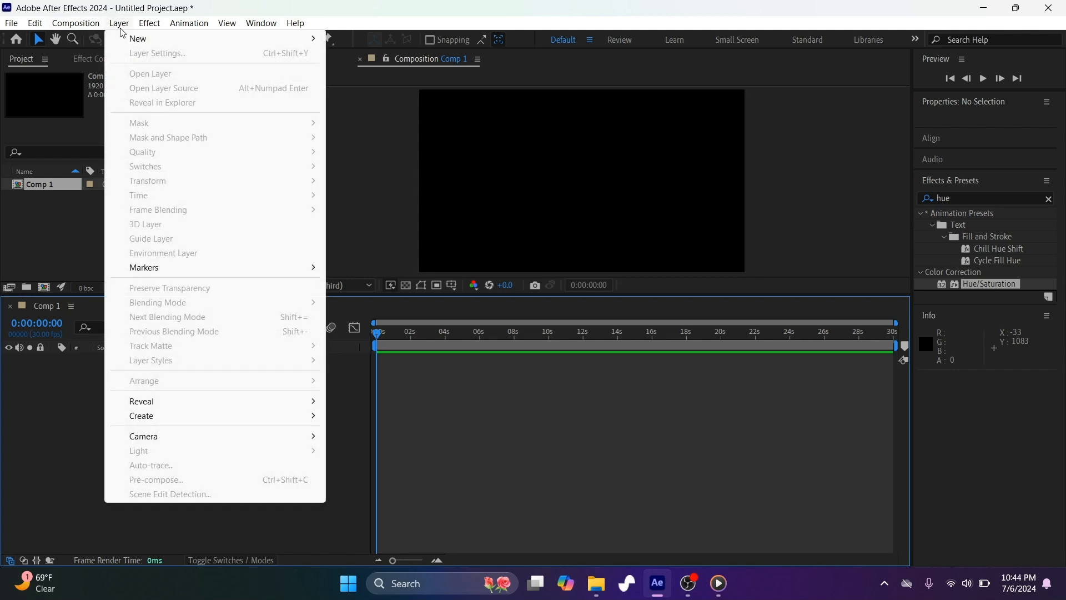
mouse_move(128, 40)
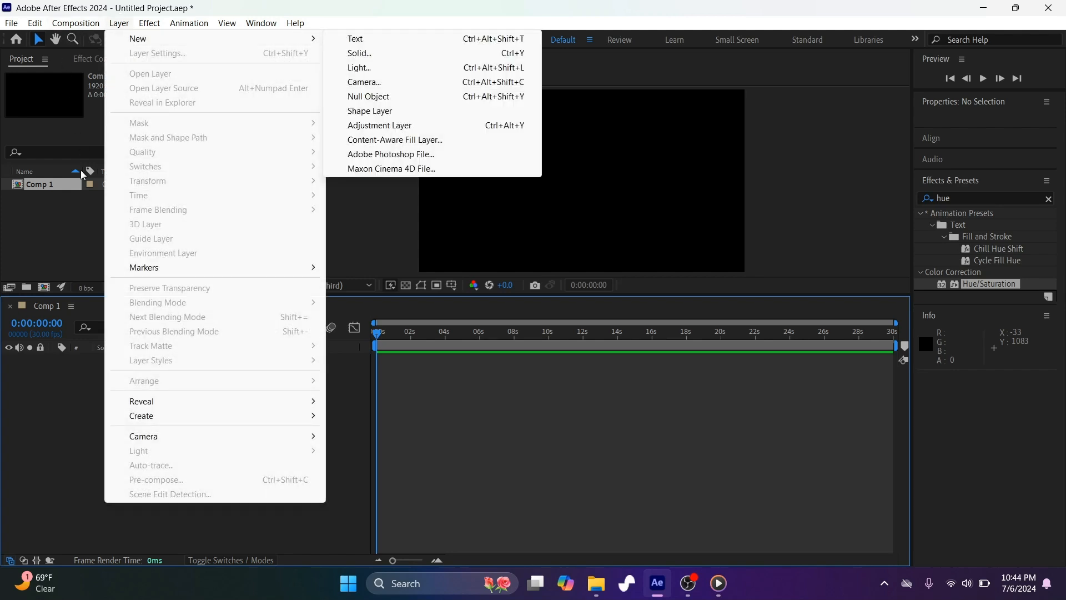
click(39, 413)
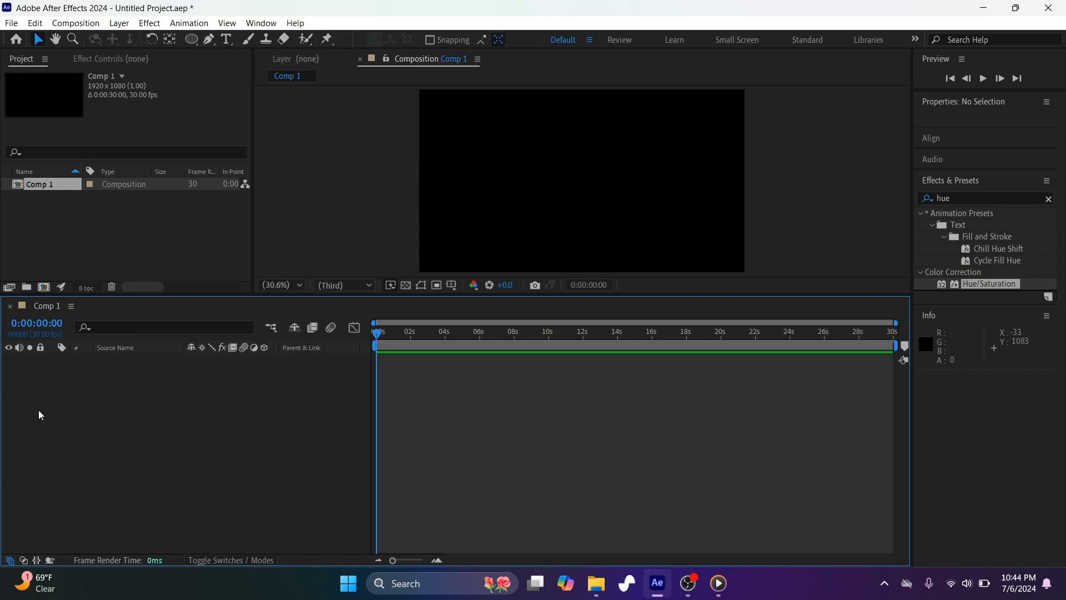
Add a new black solid layer at 1920 x 1080 px to the composition, keeping the default solid settings.
right_click(111, 405)
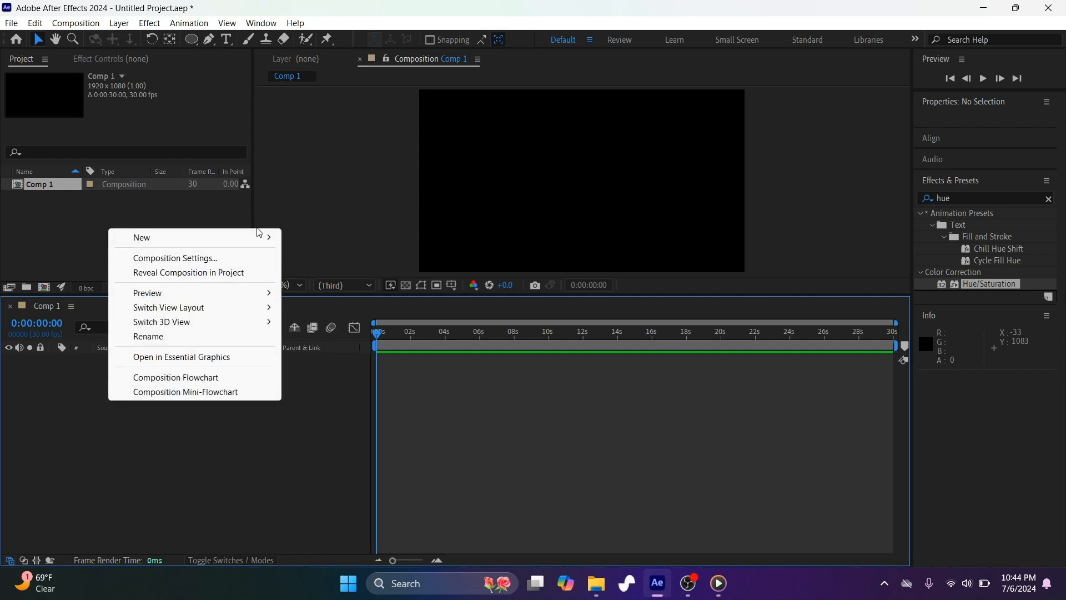
mouse_move(261, 237)
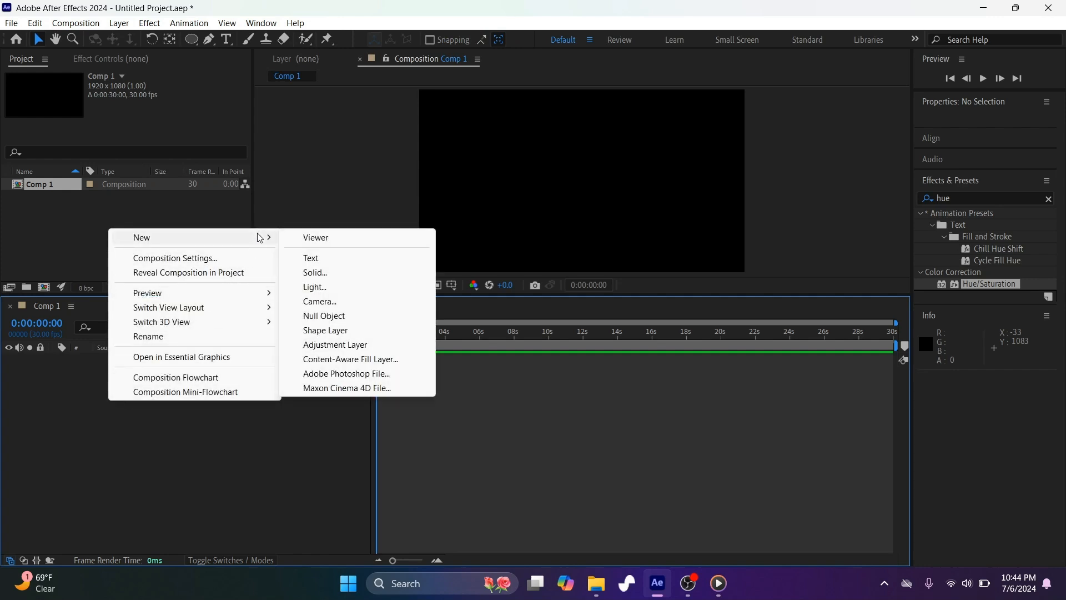
click(314, 273)
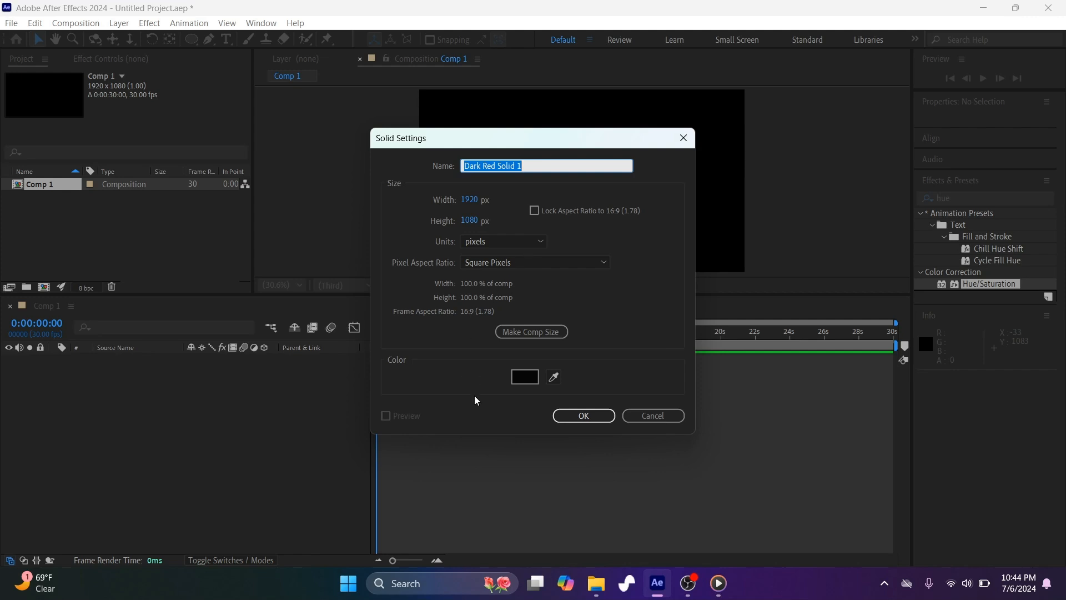
click(583, 414)
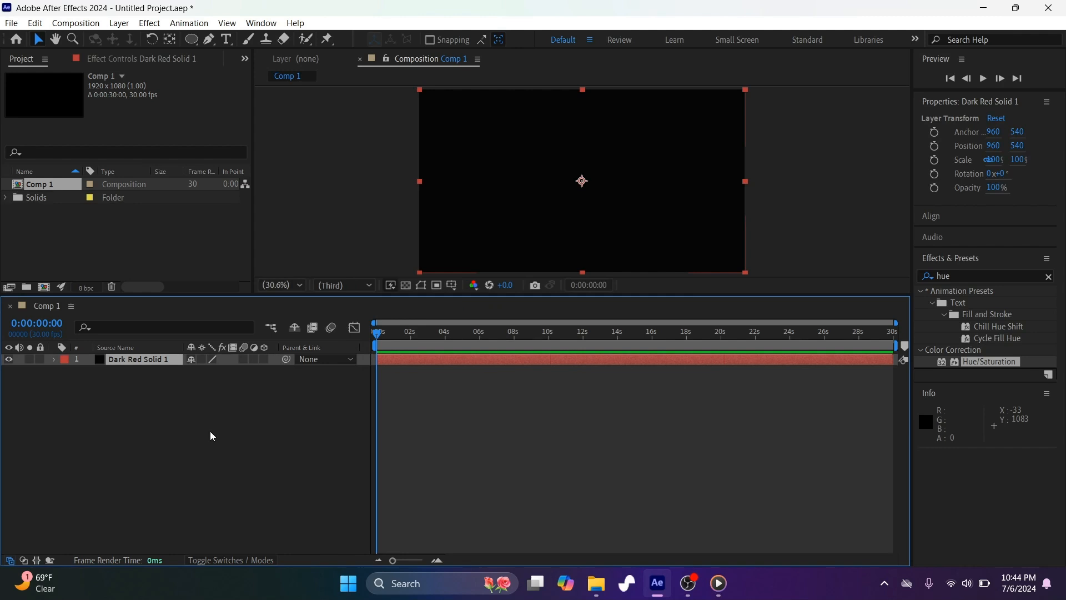
Apply the Audio Spectrum effect to the solid layer.
click(143, 359)
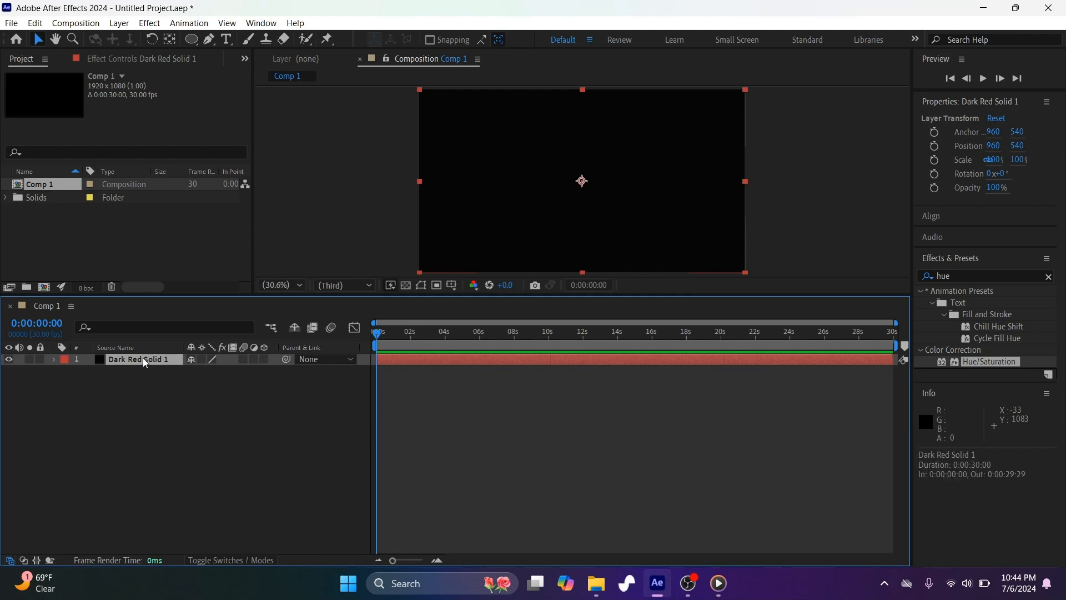
click(149, 23)
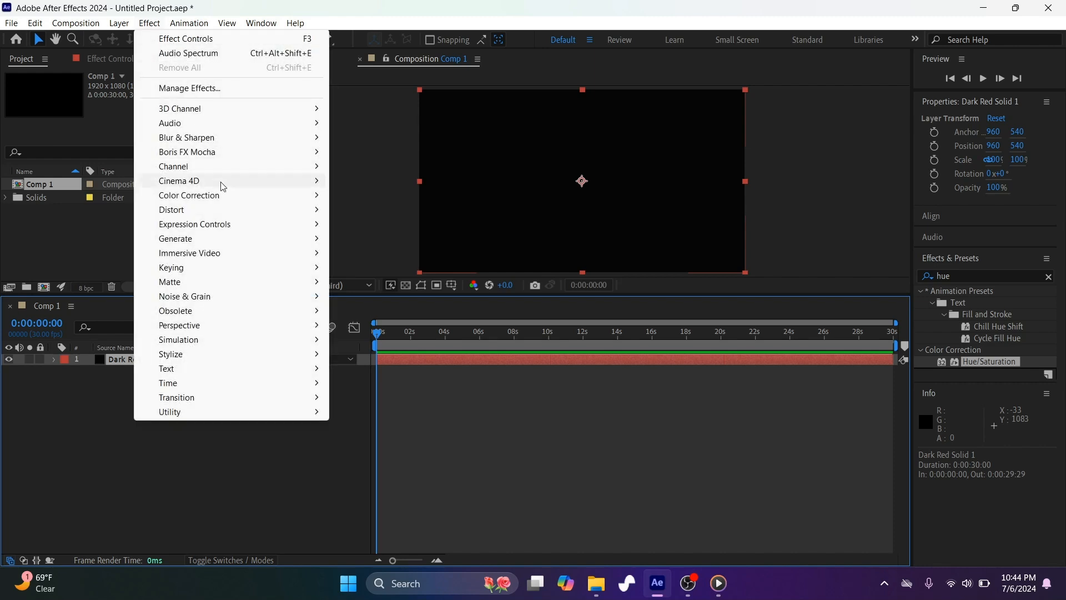
mouse_move(289, 240)
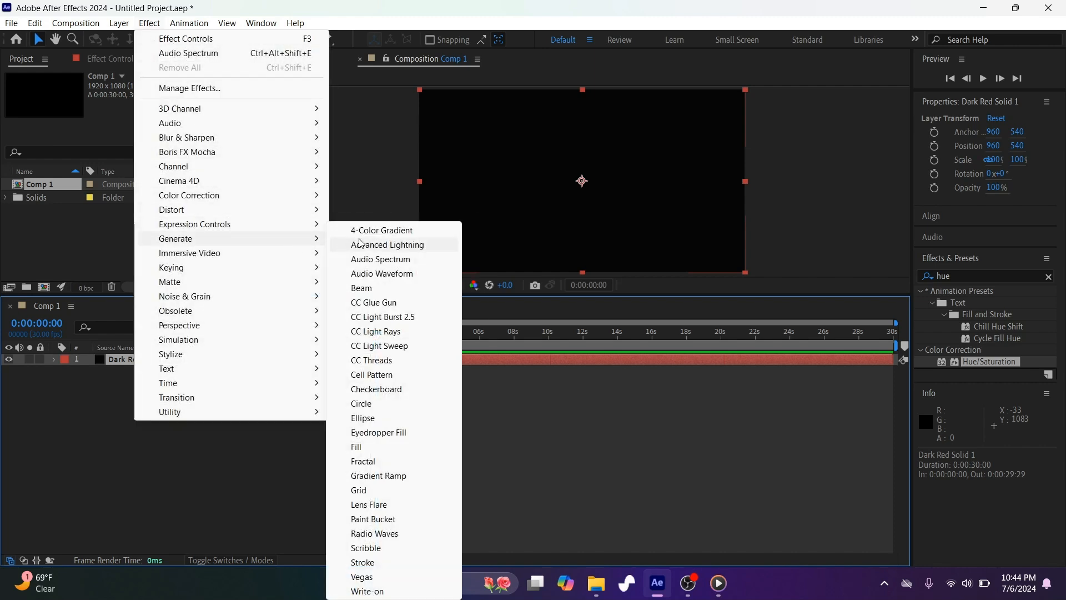
click(382, 259)
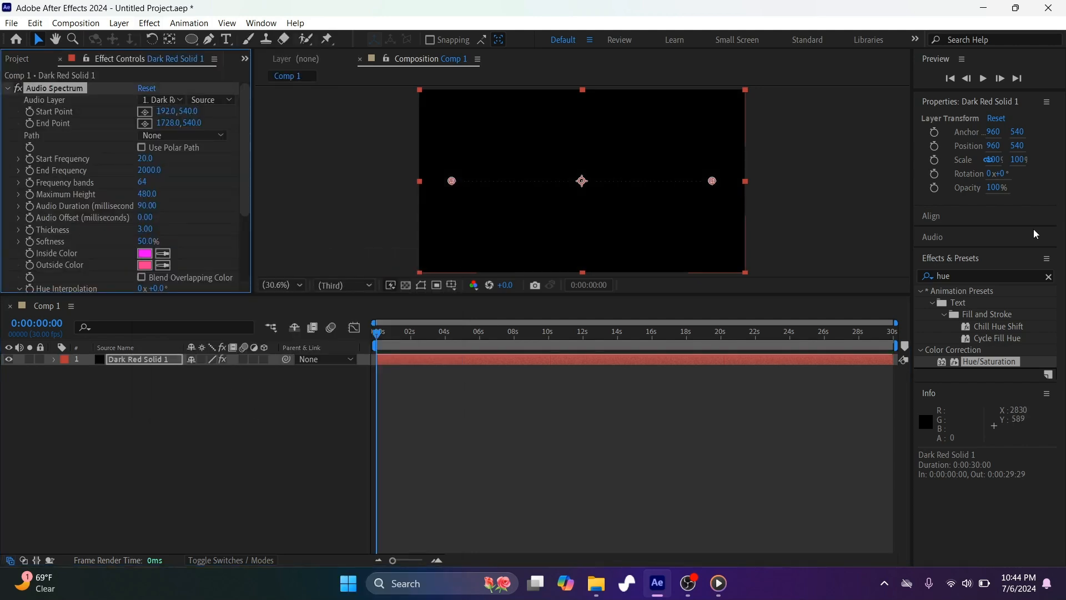
Search the effects and presets for "audio s", replacing the previous search term.
click(963, 276)
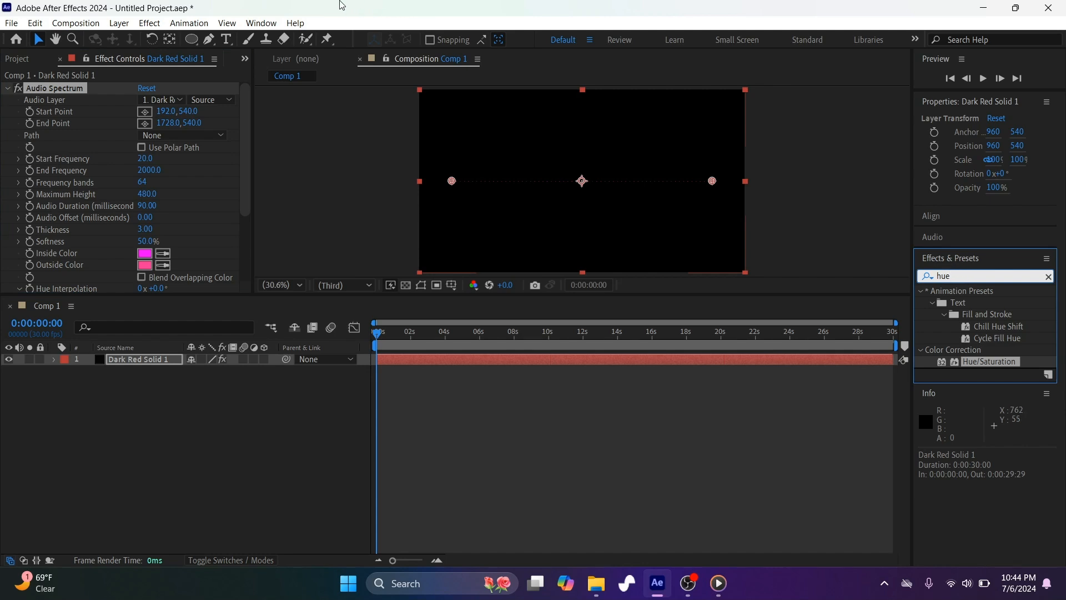
click(268, 26)
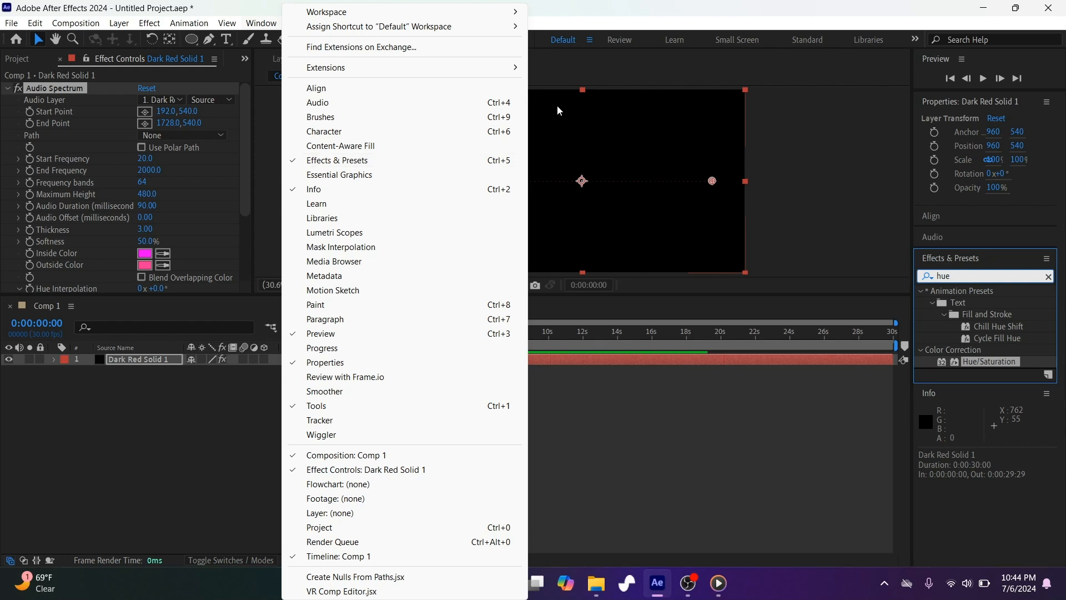
click(972, 278)
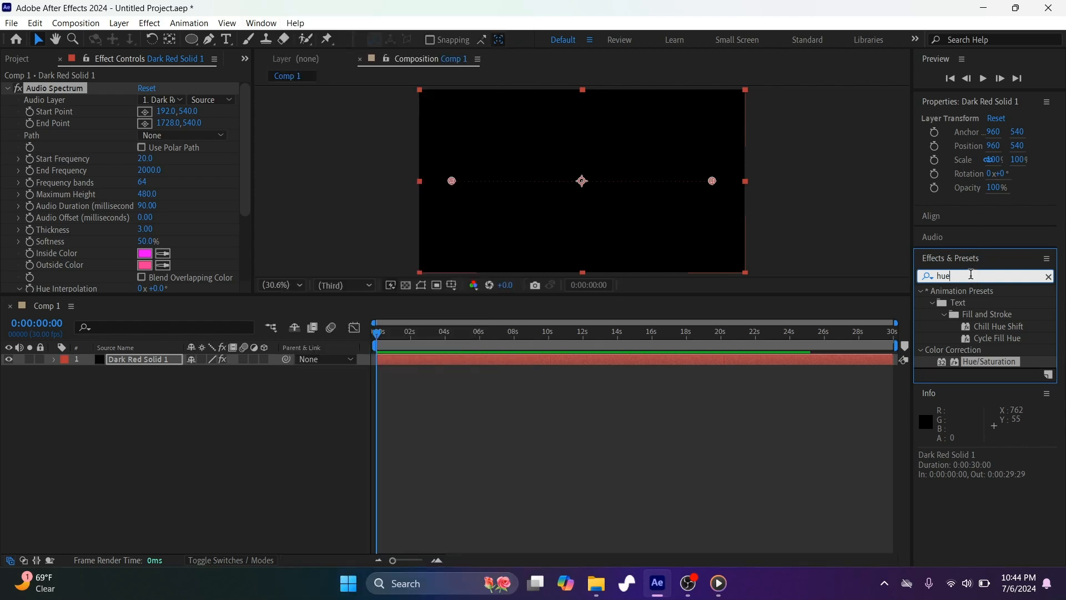
key(BackSpace)
key(BackSpace)
key(BackSpace)
text(audio s)
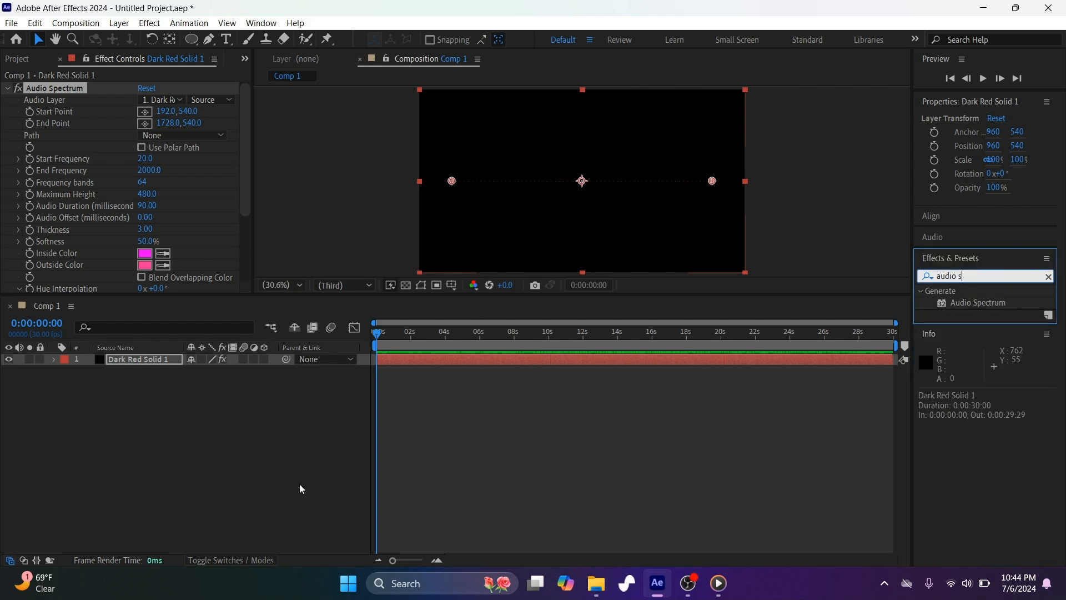
click(248, 447)
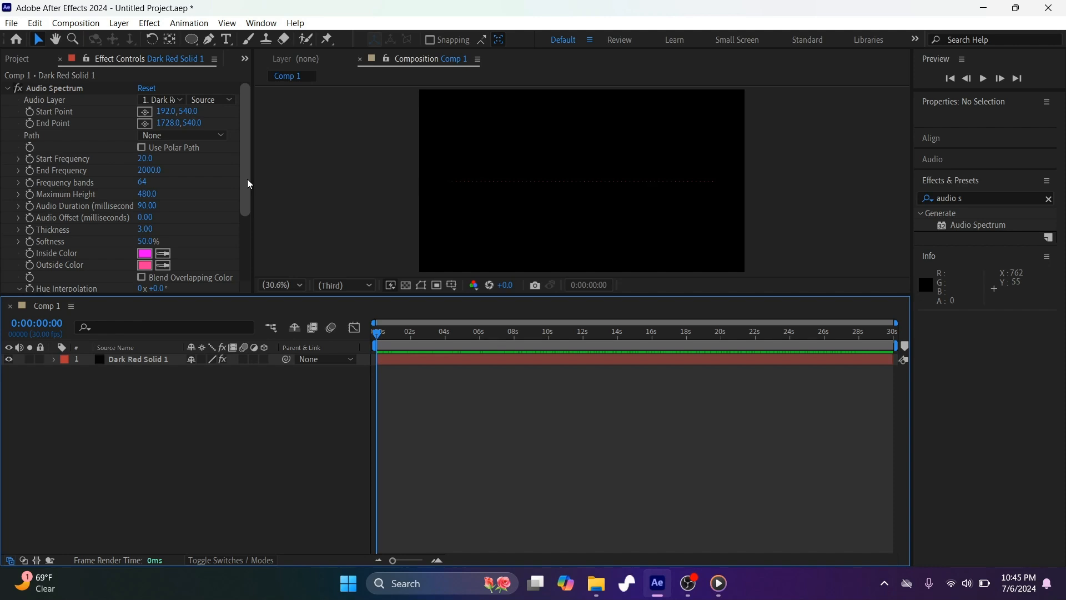
Add the music file Ill wind cut down for Canva.mp3 to the composition and set it as Audio Spectrum's audio layer.
click(602, 585)
drag(611, 154, 109, 426)
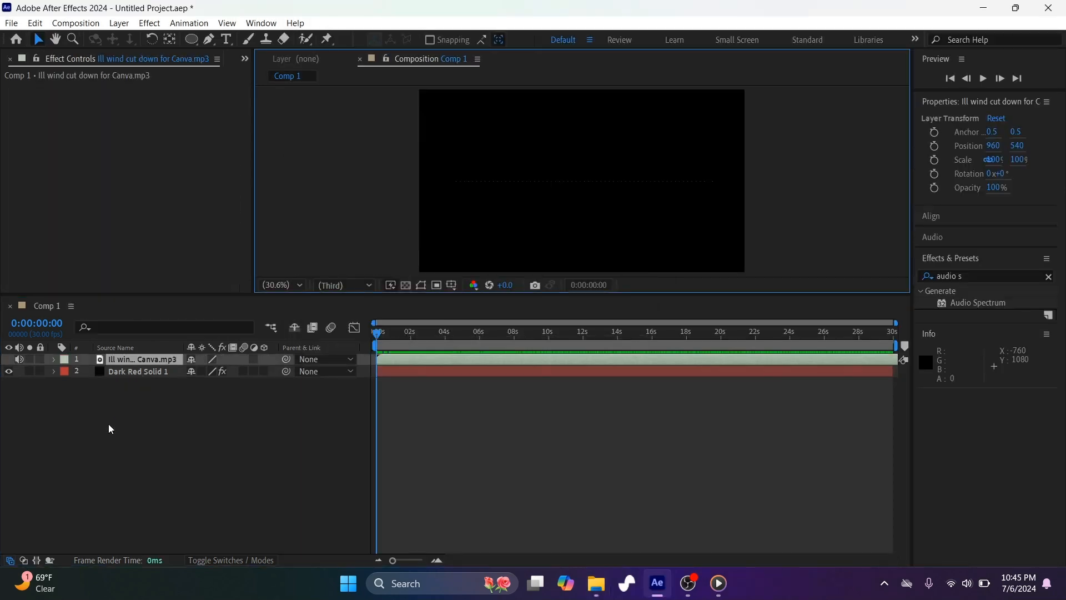
click(127, 371)
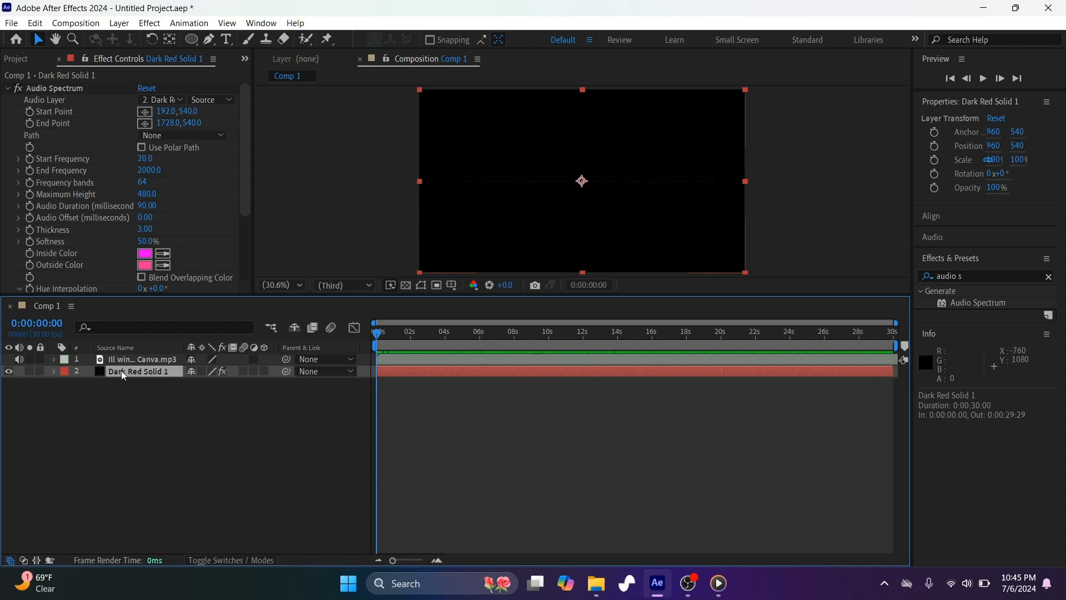
click(179, 100)
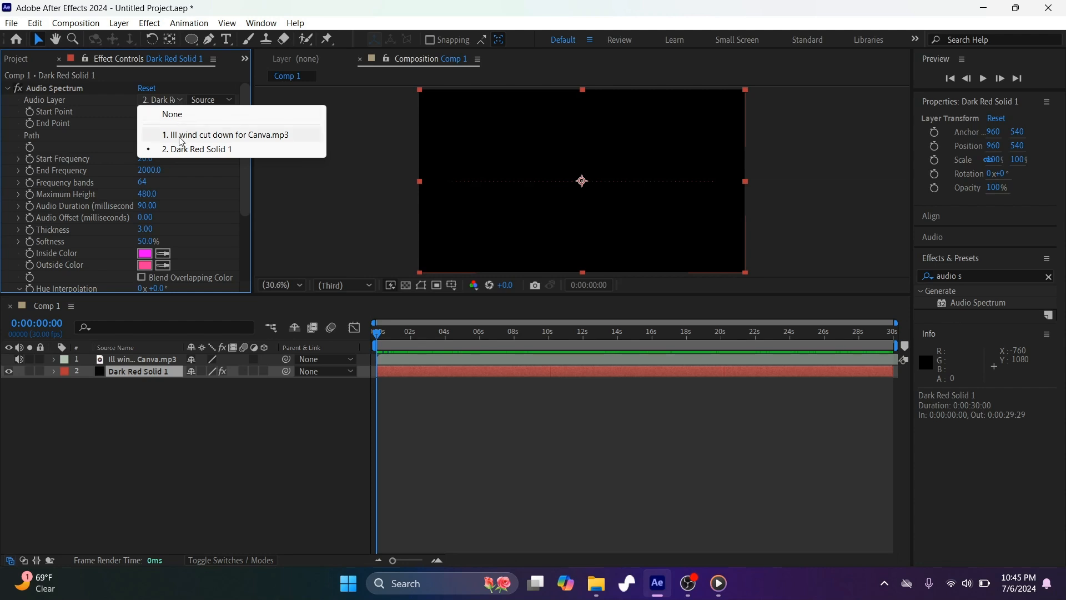
click(179, 137)
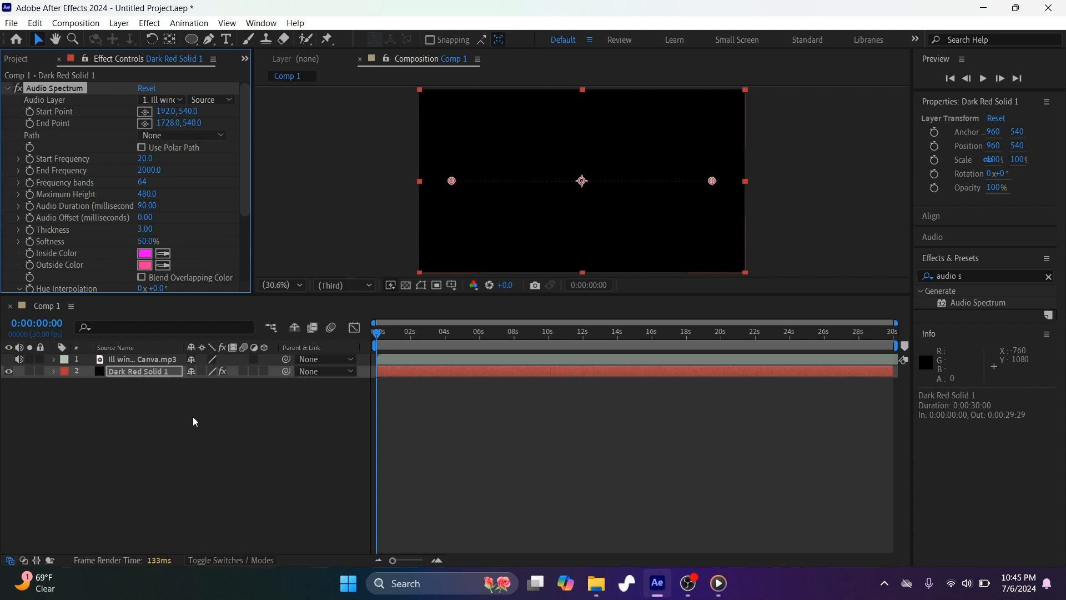
Preview the audio spectrum for a few seconds and return the current time to the start of the composition.
key(space)
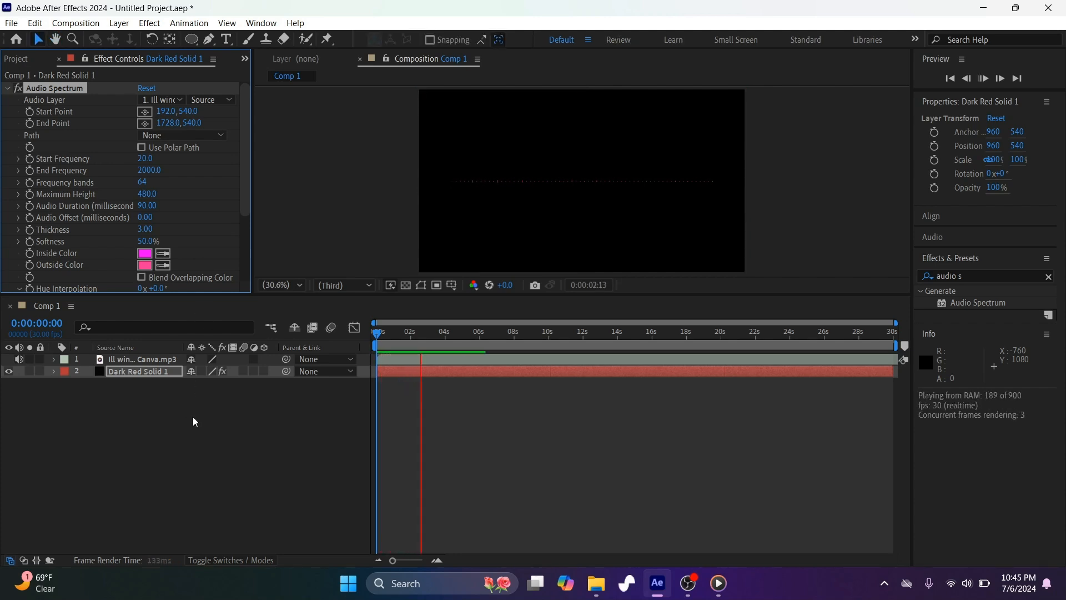
key(space)
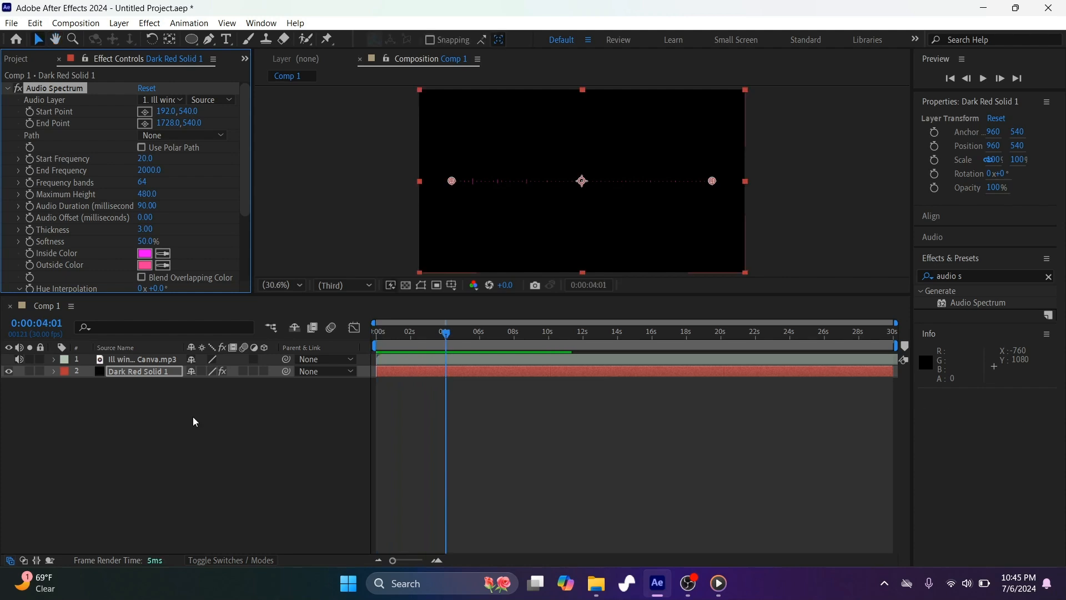
drag(446, 332, 376, 335)
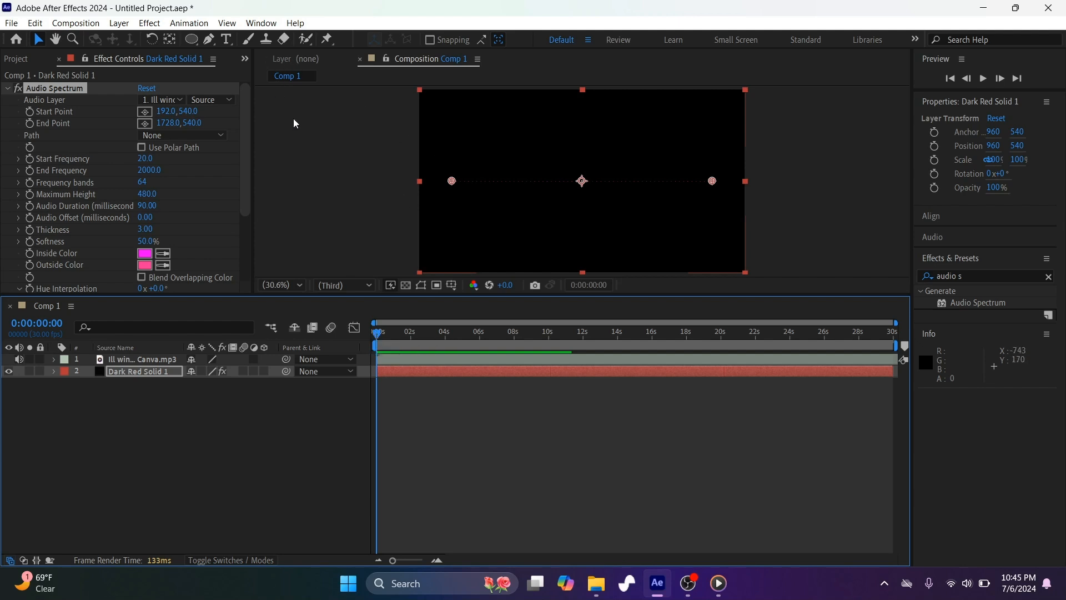
Draw a nearly circular ellipse mask about 746 px wide and 713 px high near the middle of the solid layer.
click(192, 43)
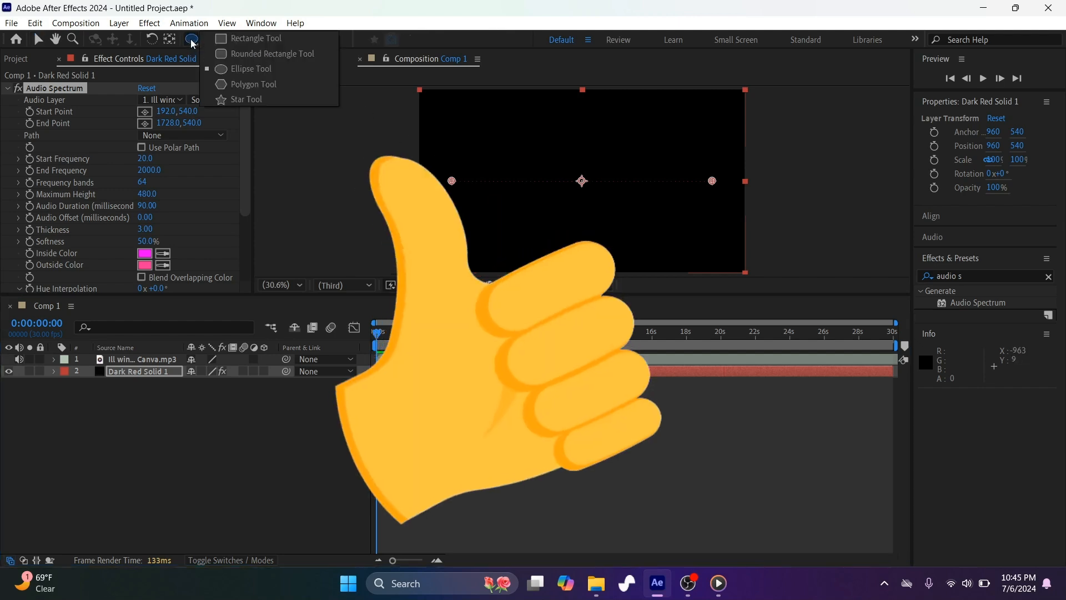
click(221, 69)
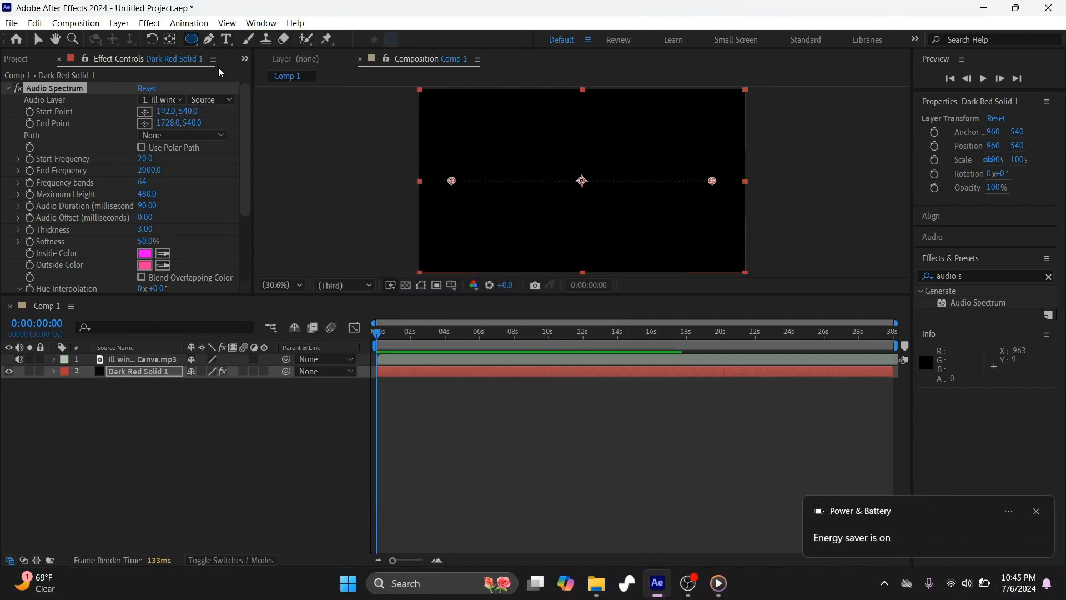
drag(528, 117, 655, 238)
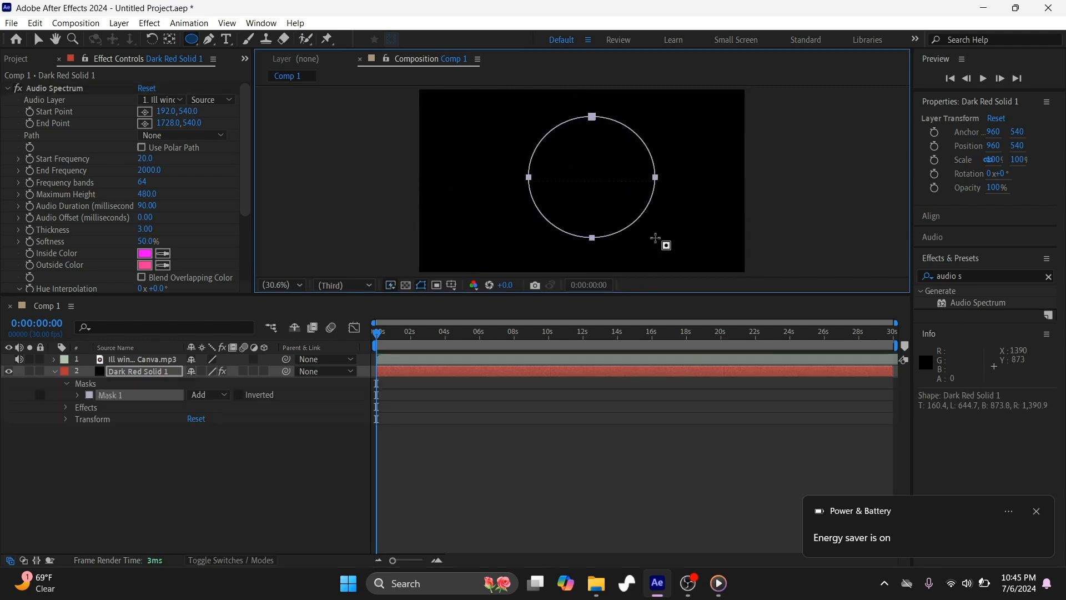
Move the masked solid to about position 897.8, 576 so the circle sits mid-frame, and preview the result briefly.
click(38, 40)
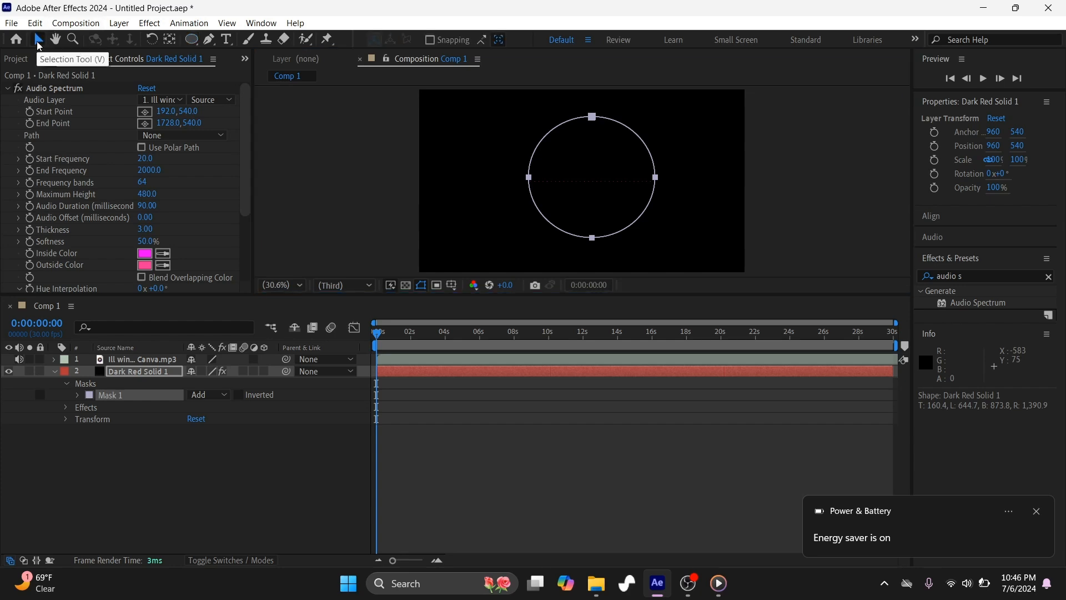
click(589, 183)
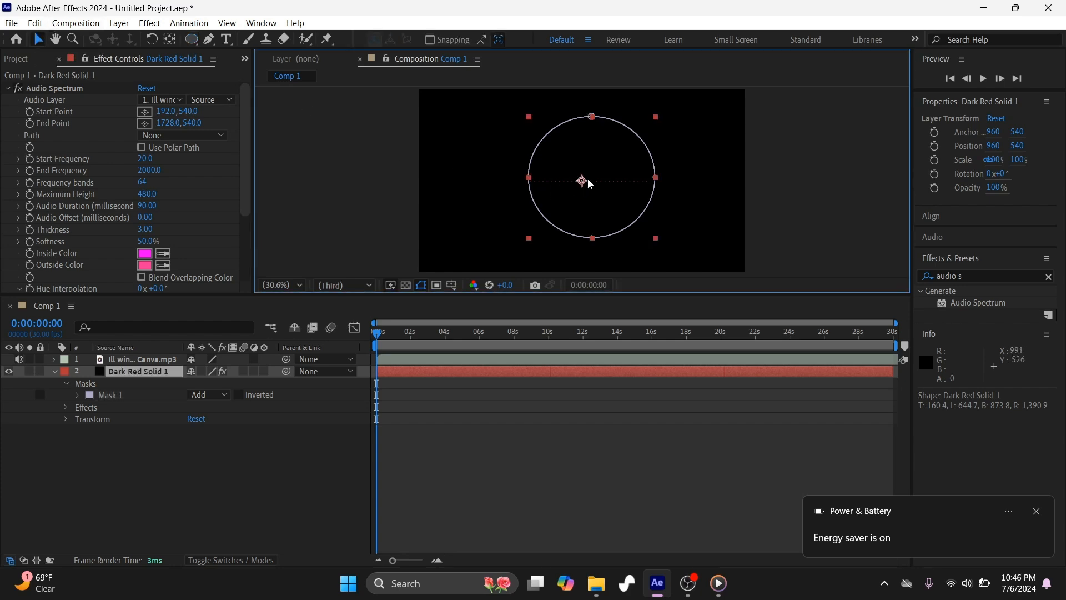
mouse_move(597, 164)
mouse_down()
mouse_move(571, 162)
mouse_move(607, 178)
mouse_move(568, 151)
mouse_move(591, 163)
mouse_up()
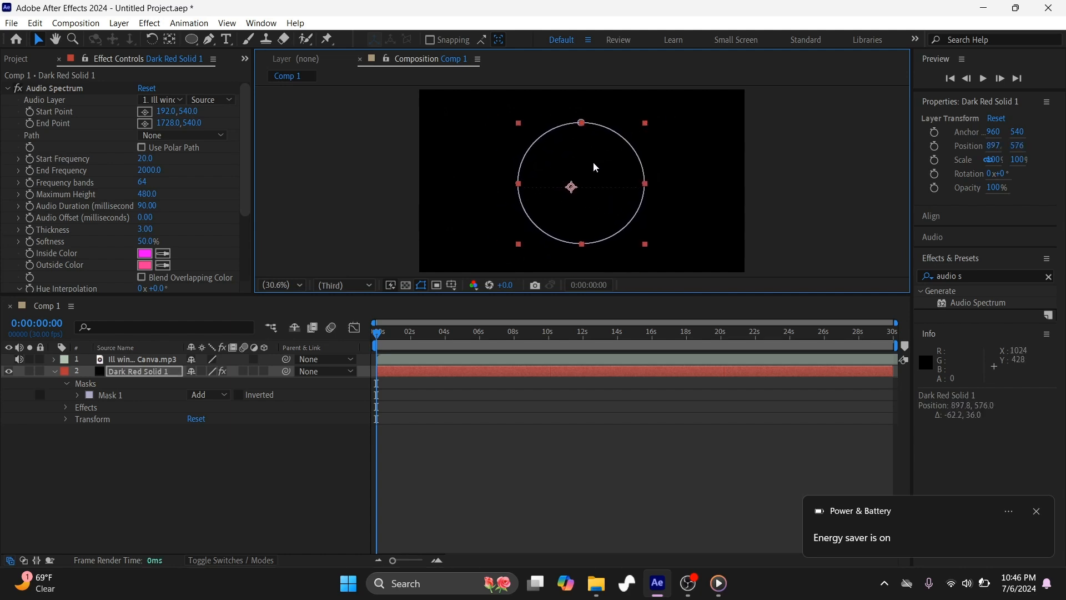
key(space)
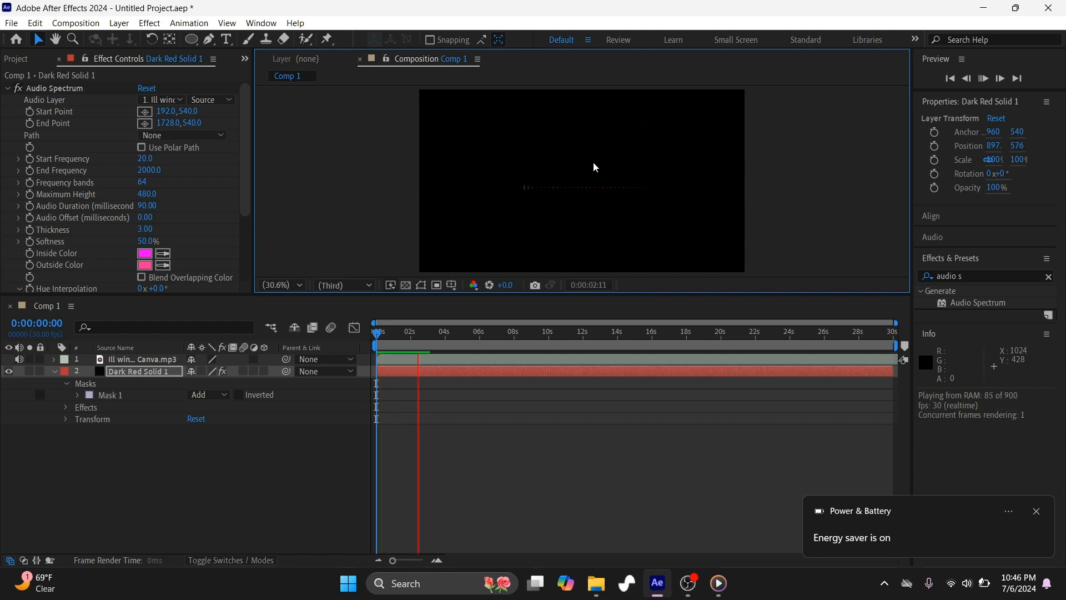
key(space)
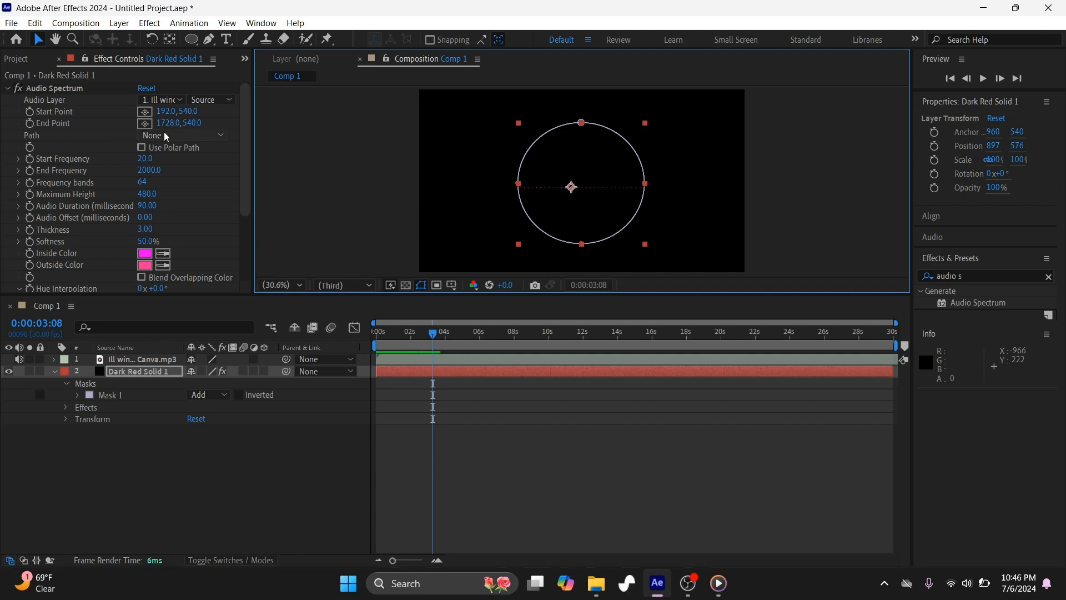
Set Audio Spectrum's path to Mask 1 and preview the spectrum running around the circle for a few seconds.
click(225, 138)
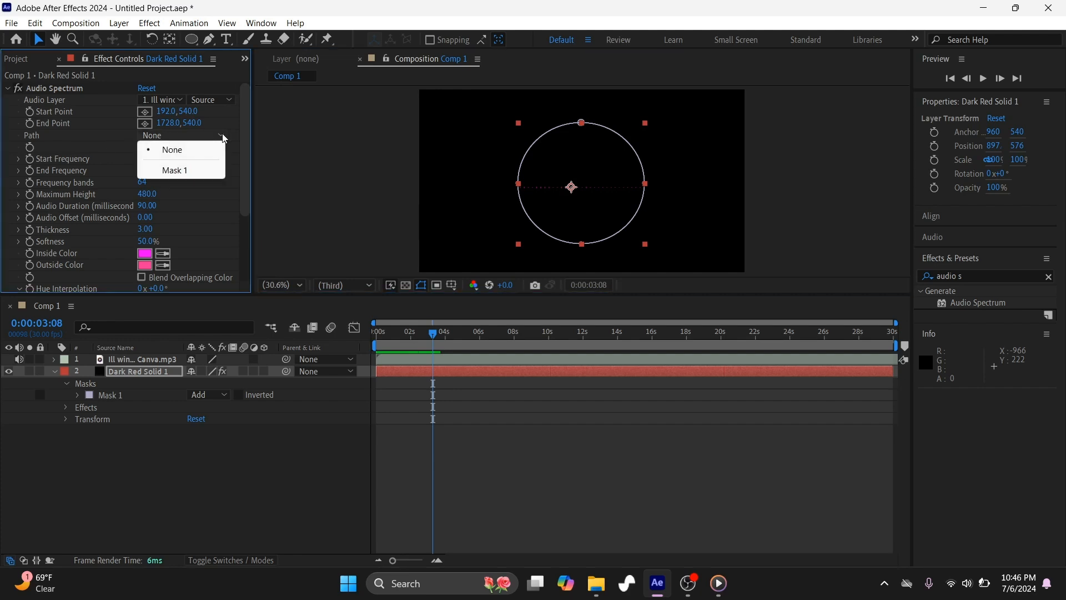
click(173, 170)
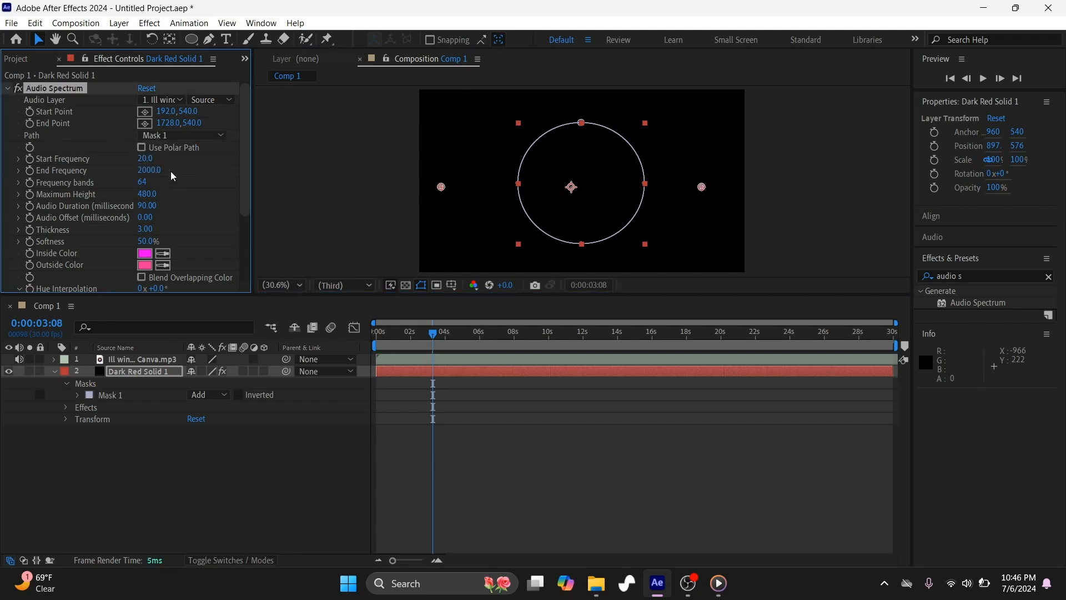
key(space)
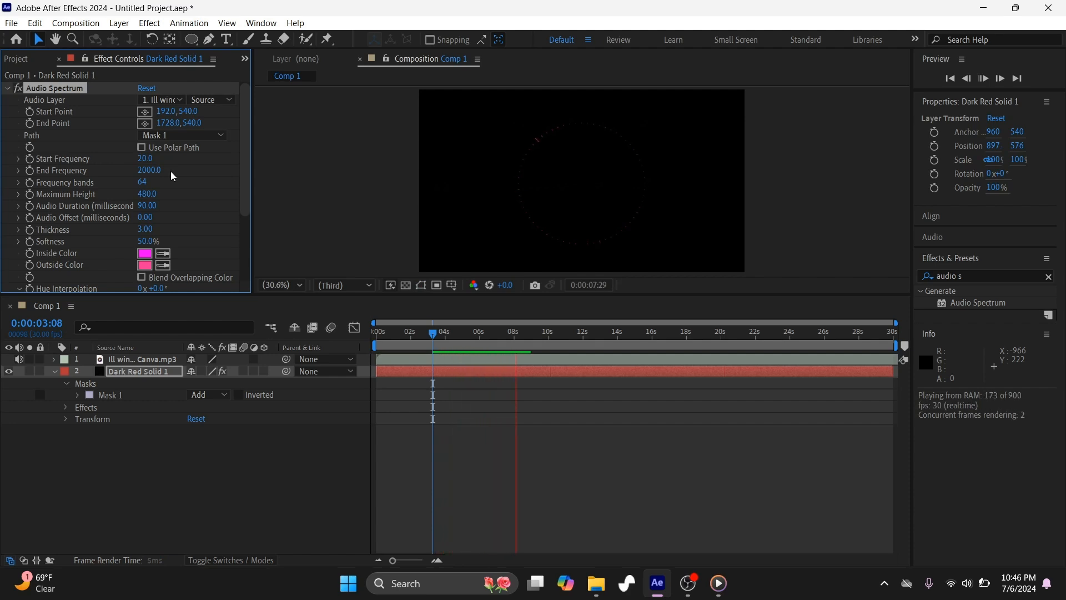
key(space)
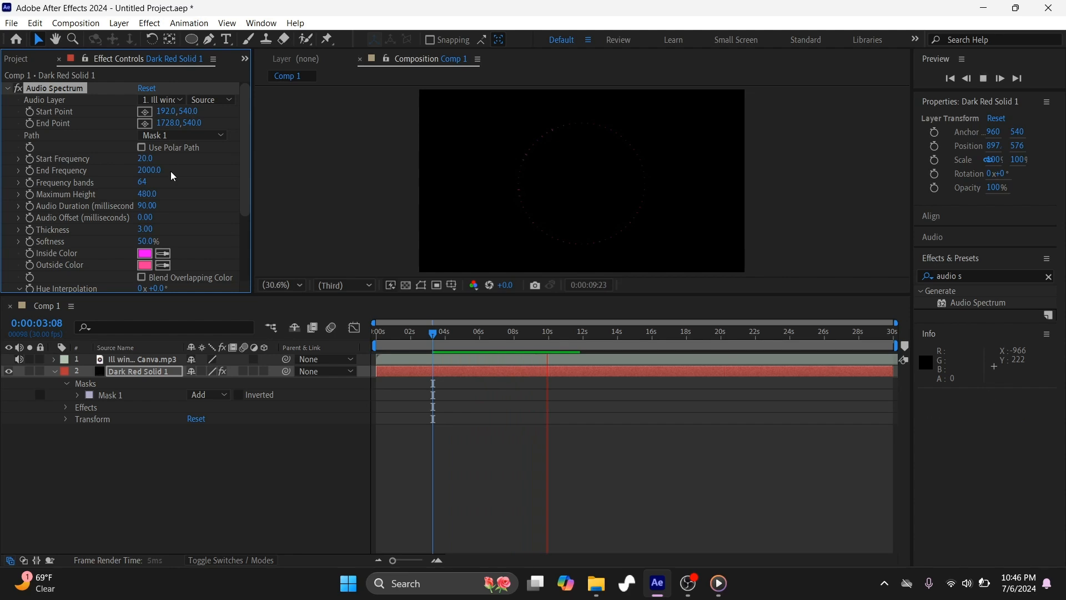
Move the current time to 0:00:01:11, hide the mask path outline in the composition view, and preview the spectrum.
drag(549, 332, 400, 328)
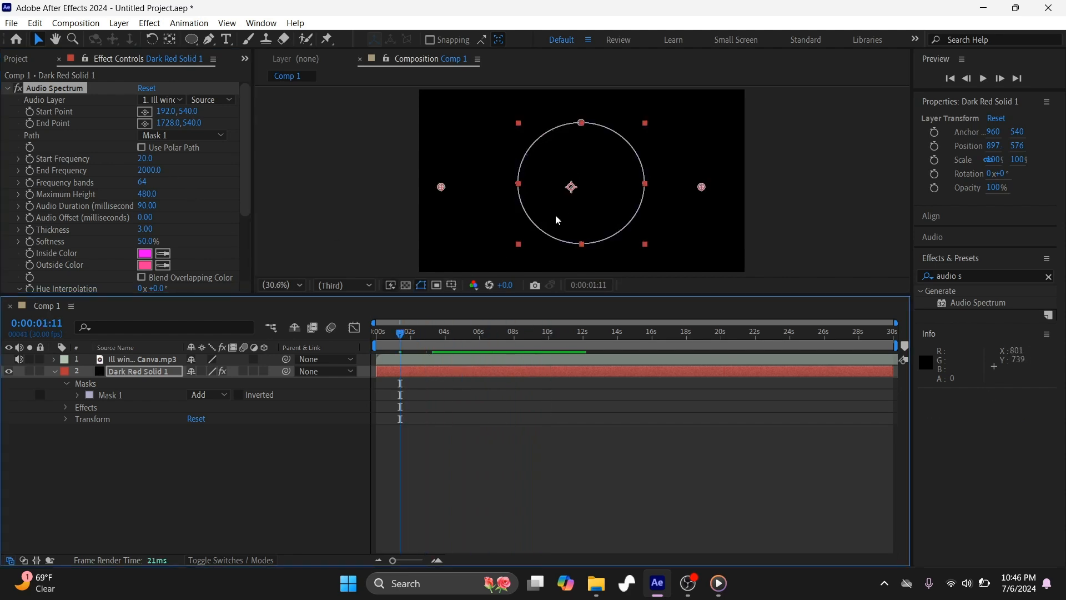
click(421, 286)
key(space)
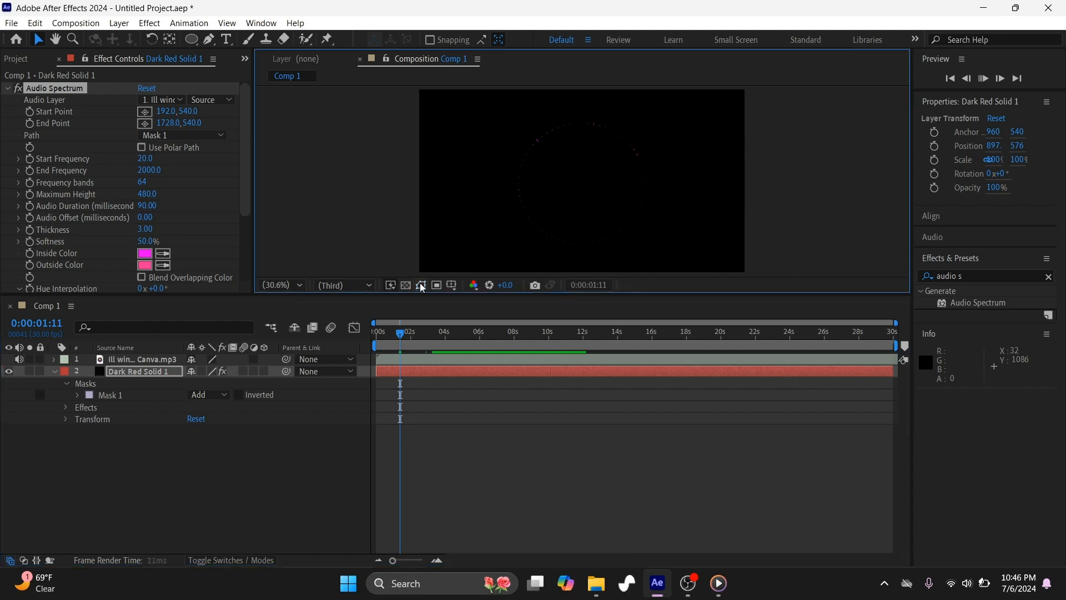
key(space)
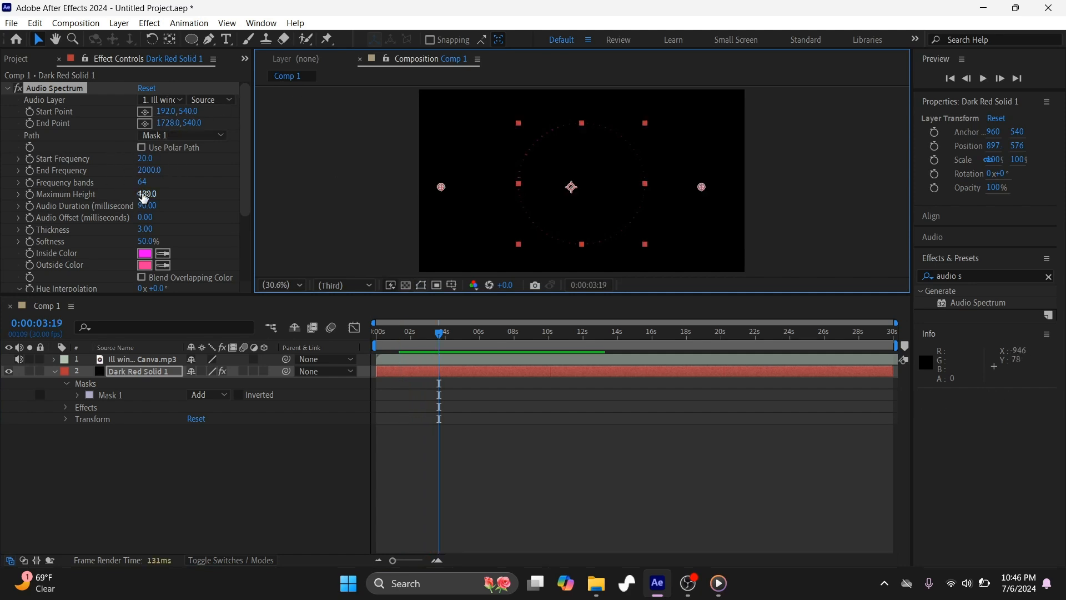
Set Audio Spectrum's end frequency to 300 and its frequency bands to 100.
click(147, 171)
text(300)
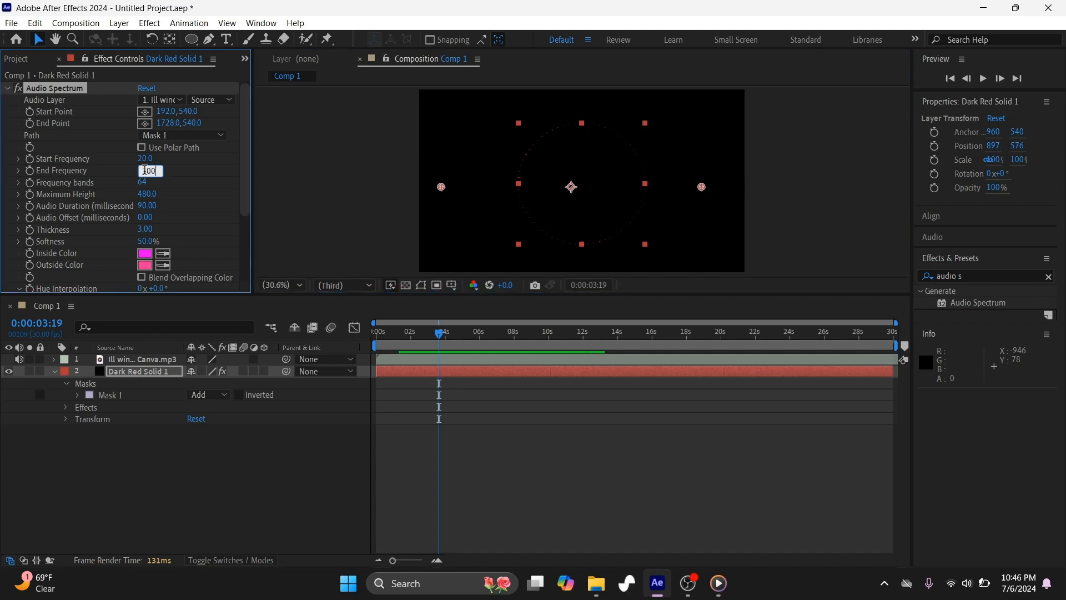
click(145, 183)
text(100)
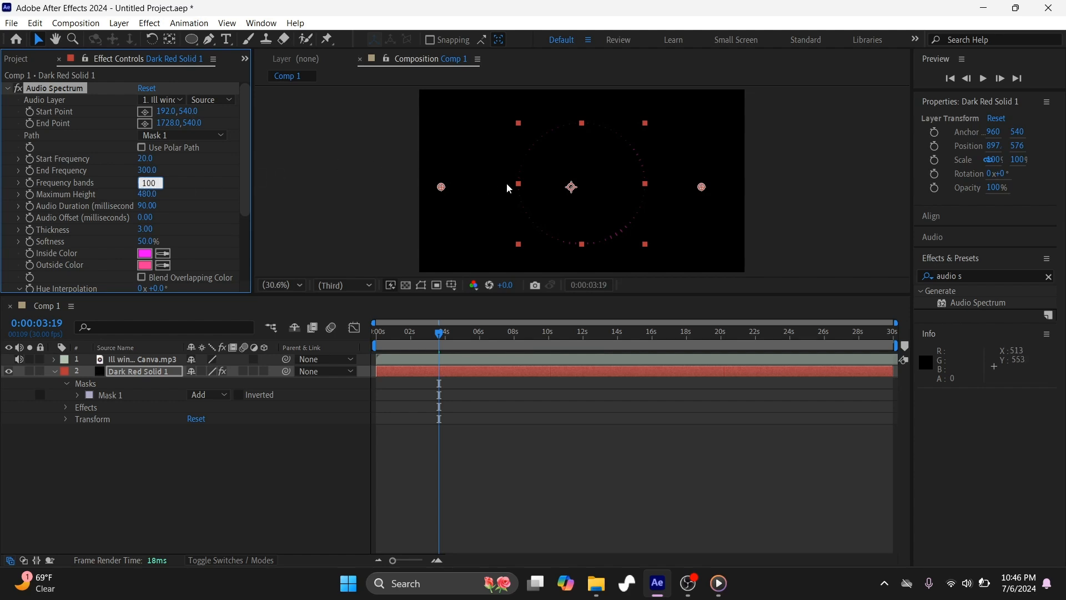
click(622, 182)
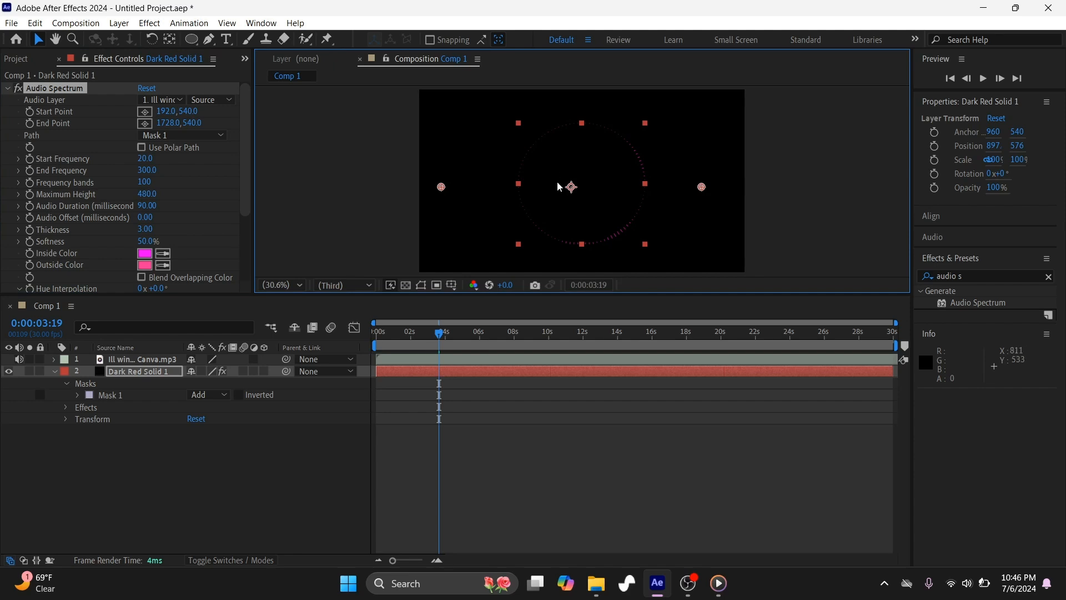
Try 25 frequency bands for Audio Spectrum and preview the result briefly.
click(146, 183)
text(25)
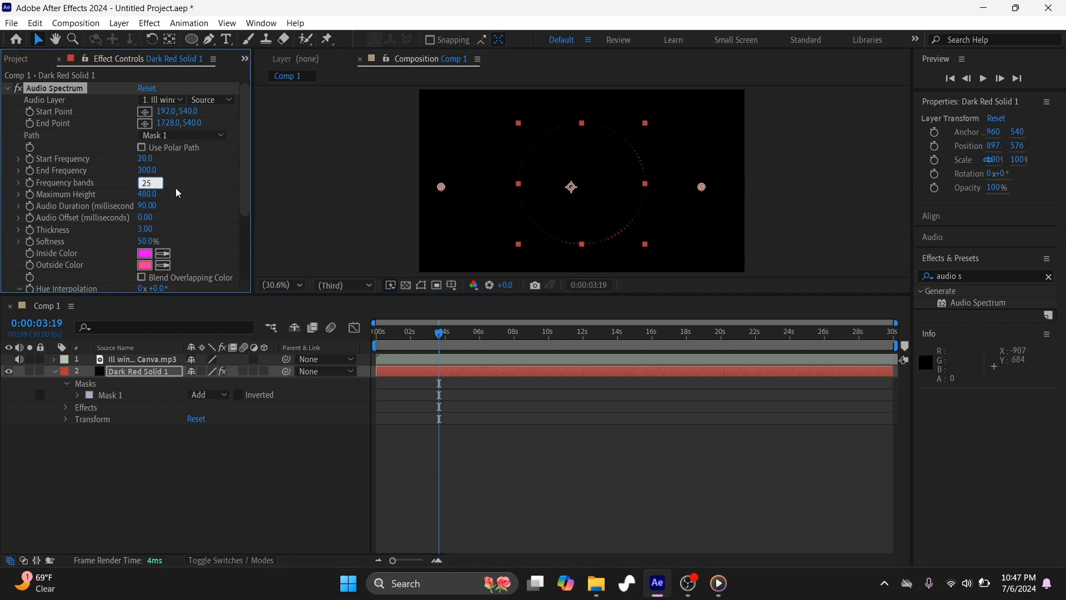
click(445, 217)
key(space)
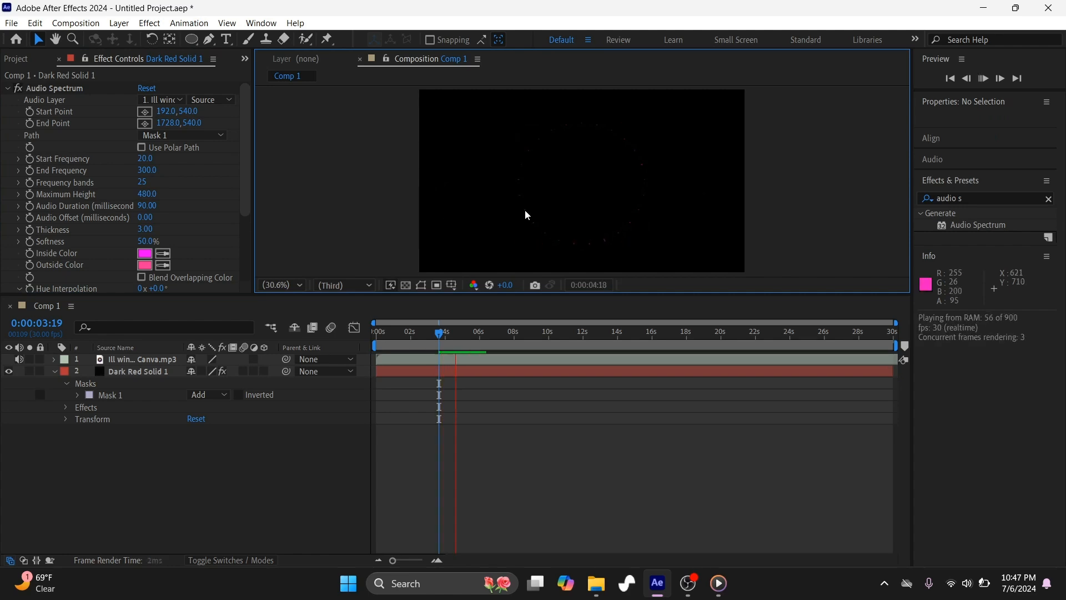
key(space)
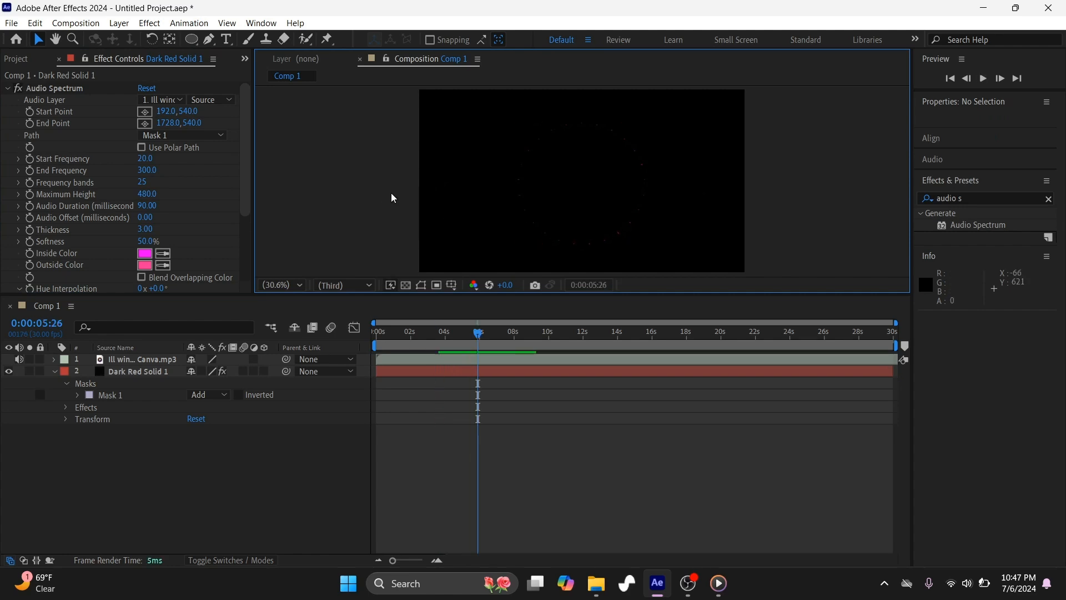
Set Audio Spectrum's frequency bands to 110 and maximum height to 750, previewing the result for a few seconds.
click(143, 183)
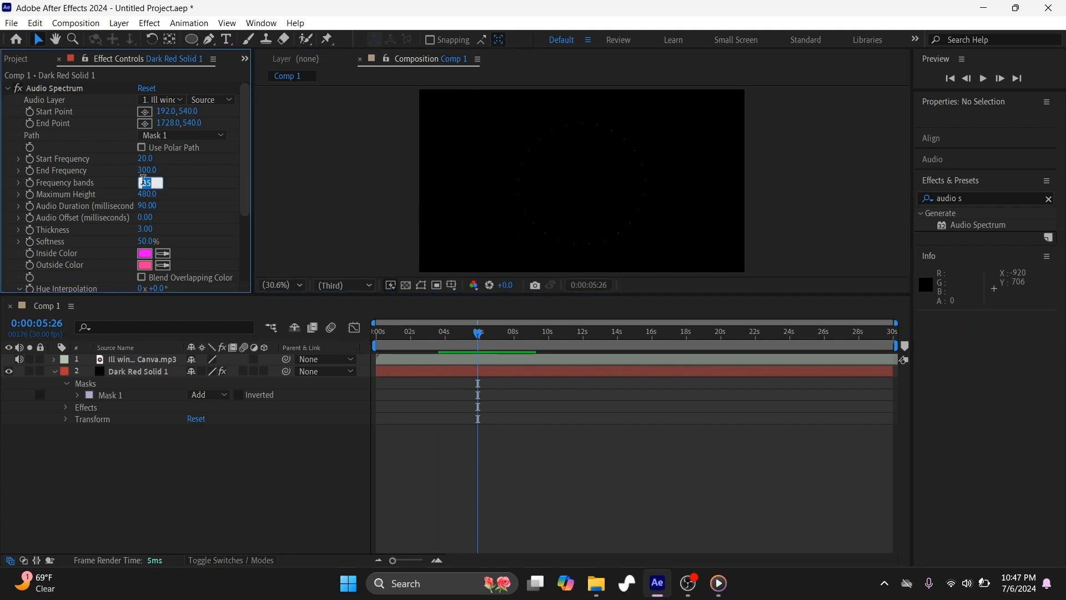
text(110)
click(146, 195)
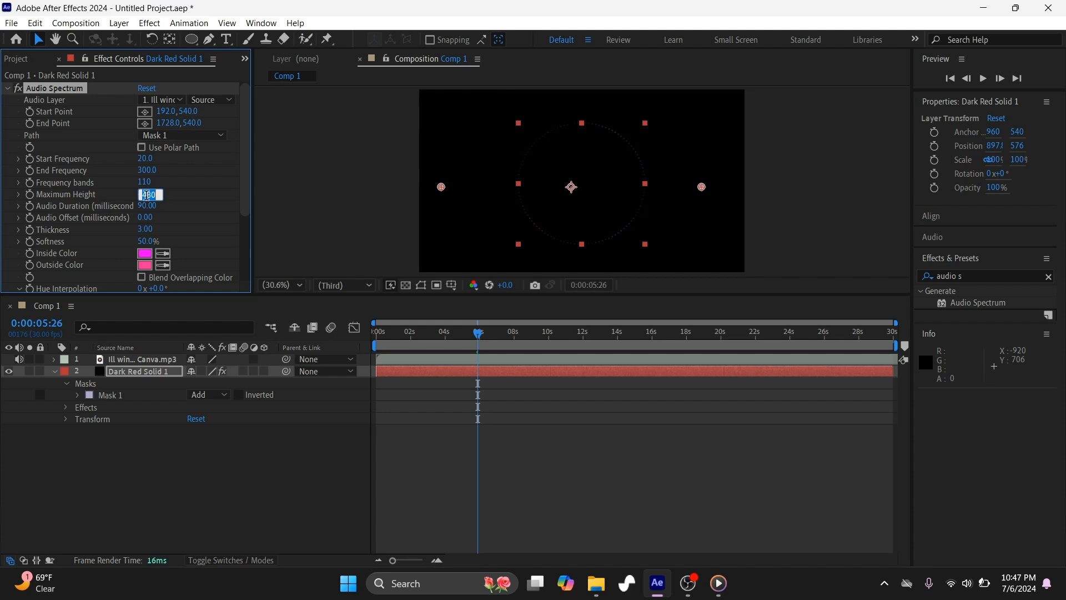
text(750)
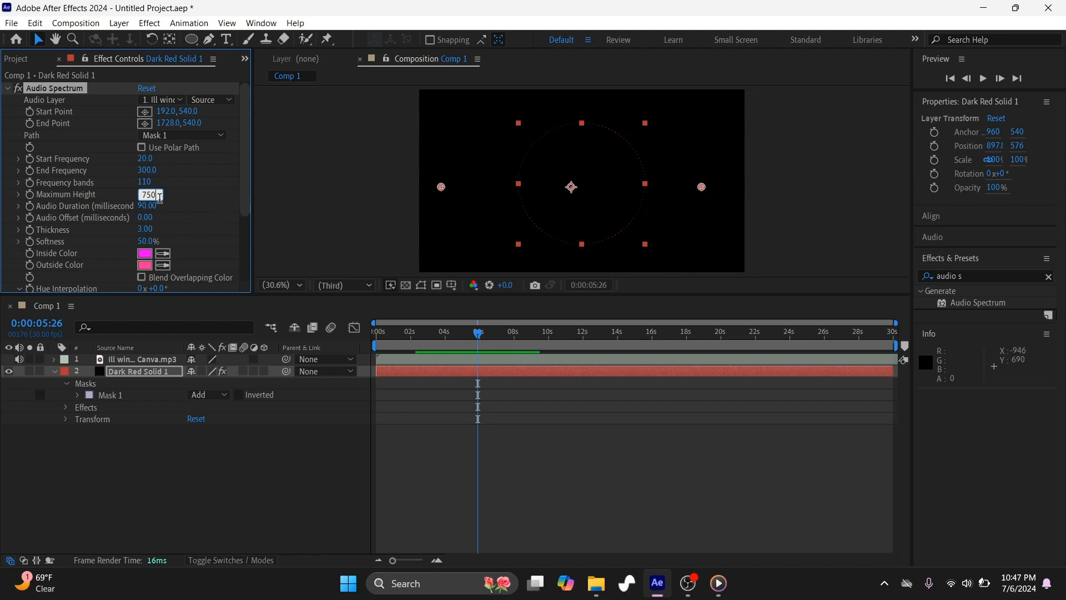
click(195, 192)
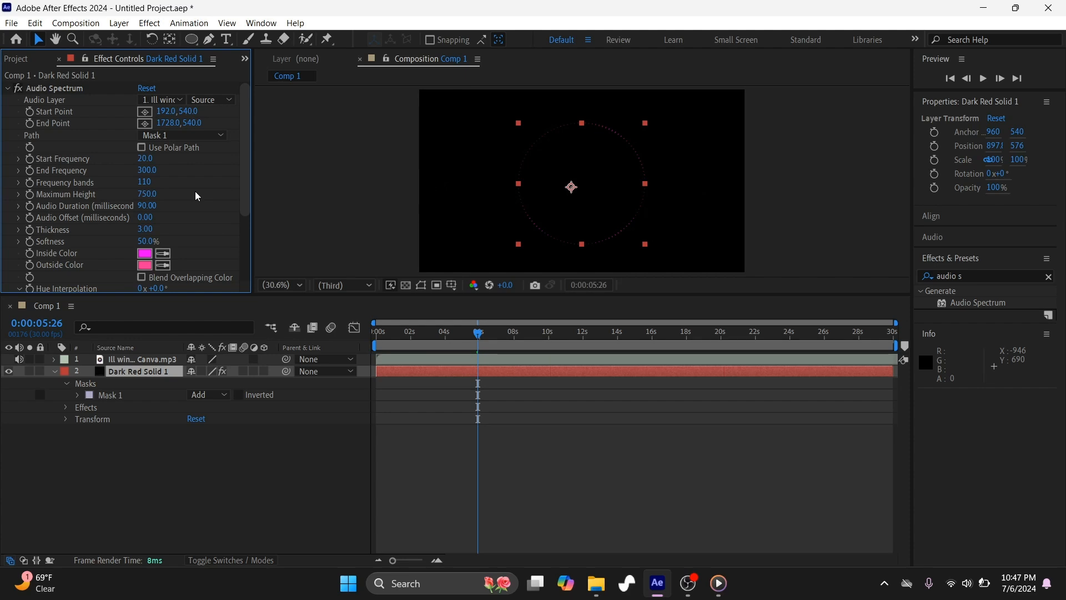
key(space)
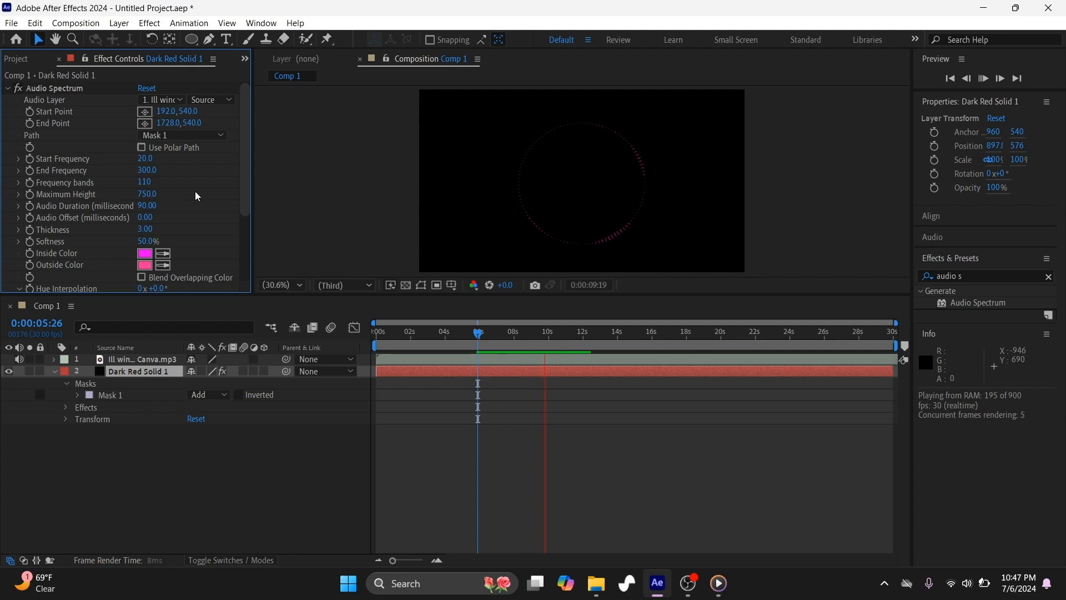
key(space)
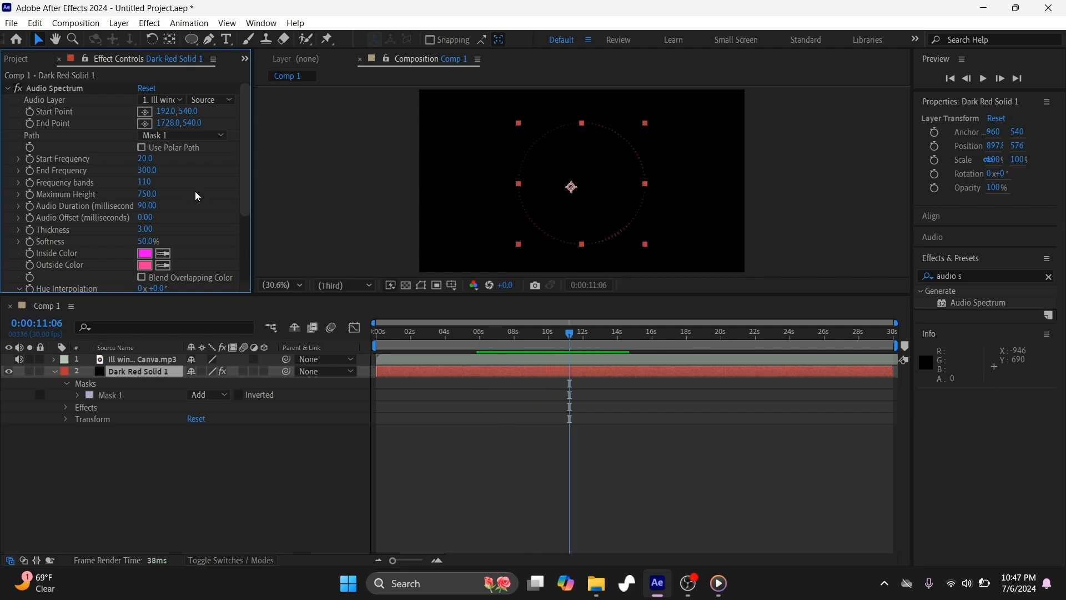
Set Audio Spectrum's thickness to 10 and preview the thicker spectrum for a few seconds.
click(144, 230)
text(10)
click(296, 223)
key(space)
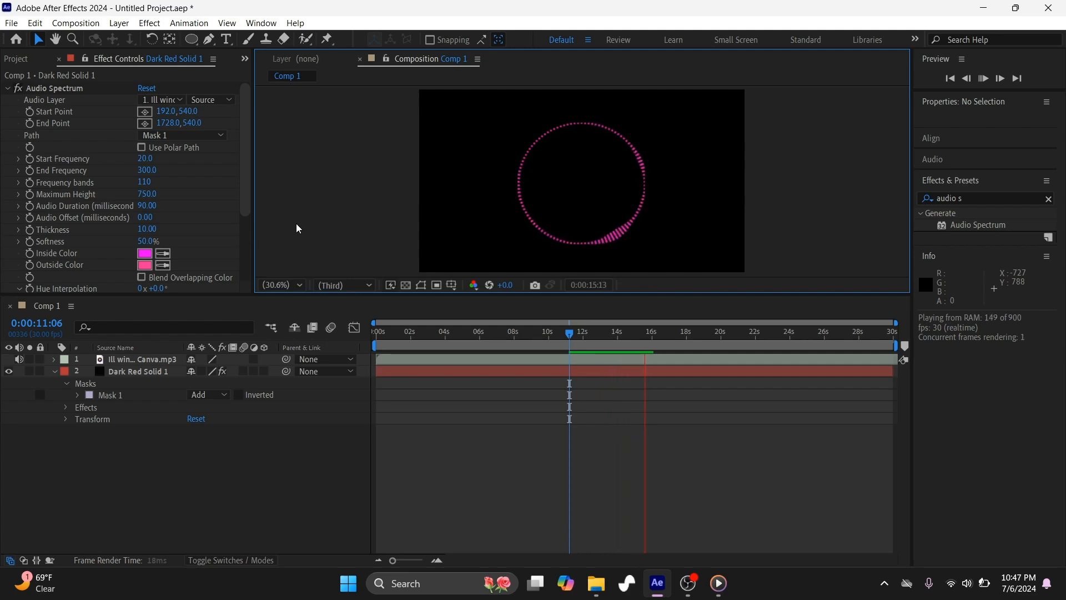
key(space)
Reduce Audio Spectrum's softness to 0%, preview it briefly, and return the current time to the start.
drag(148, 241, 84, 243)
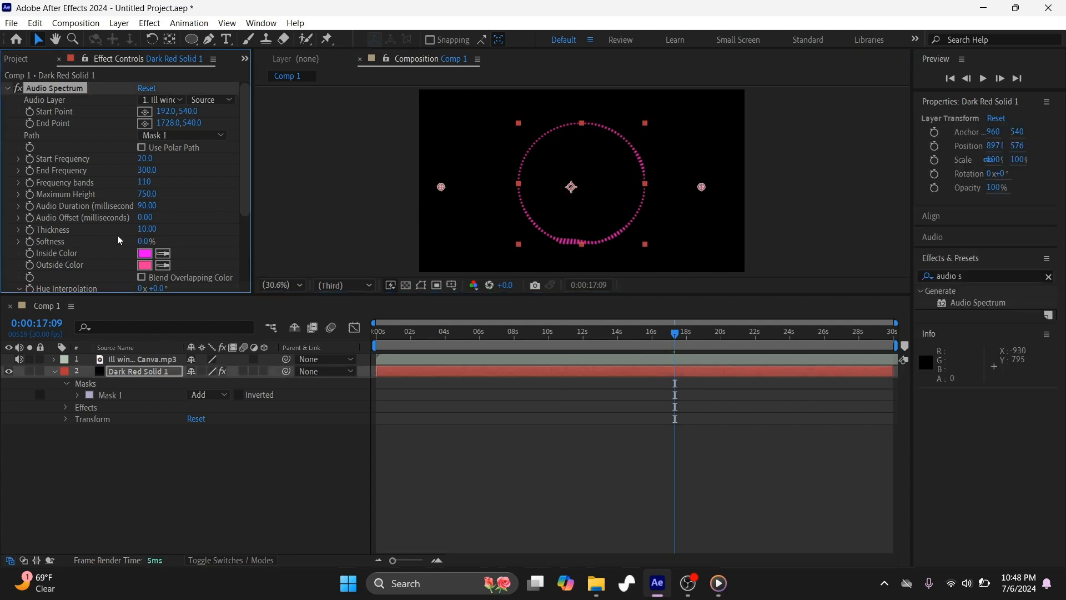
key(space)
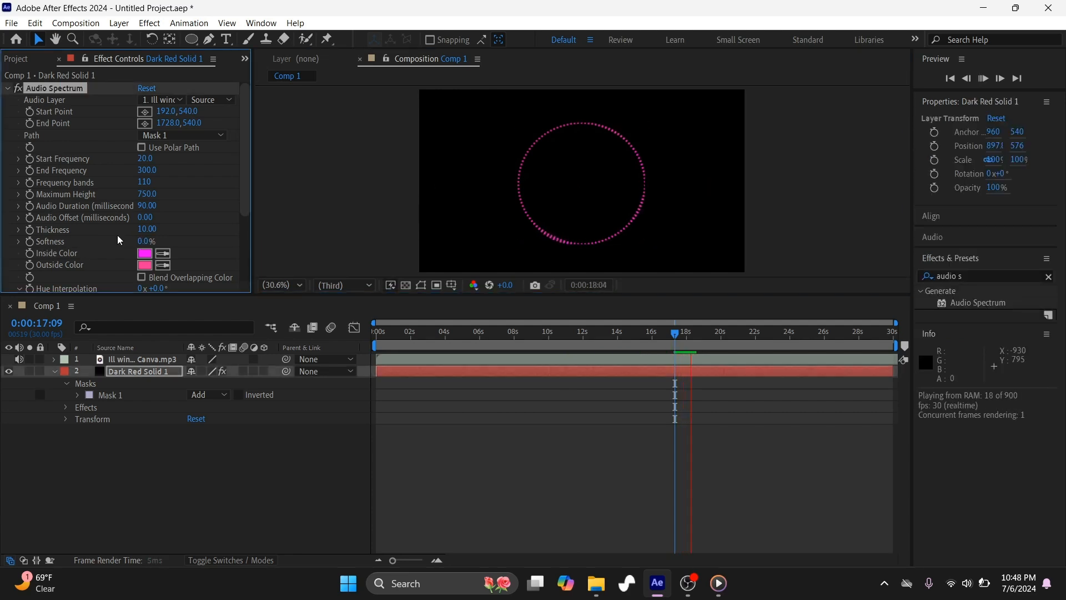
key(space)
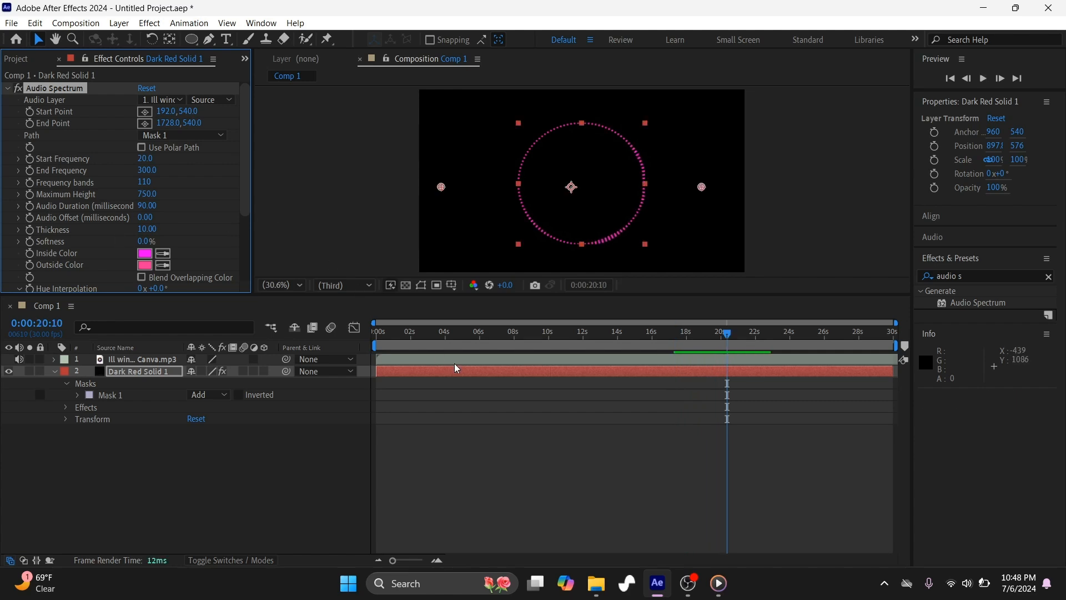
key(Home)
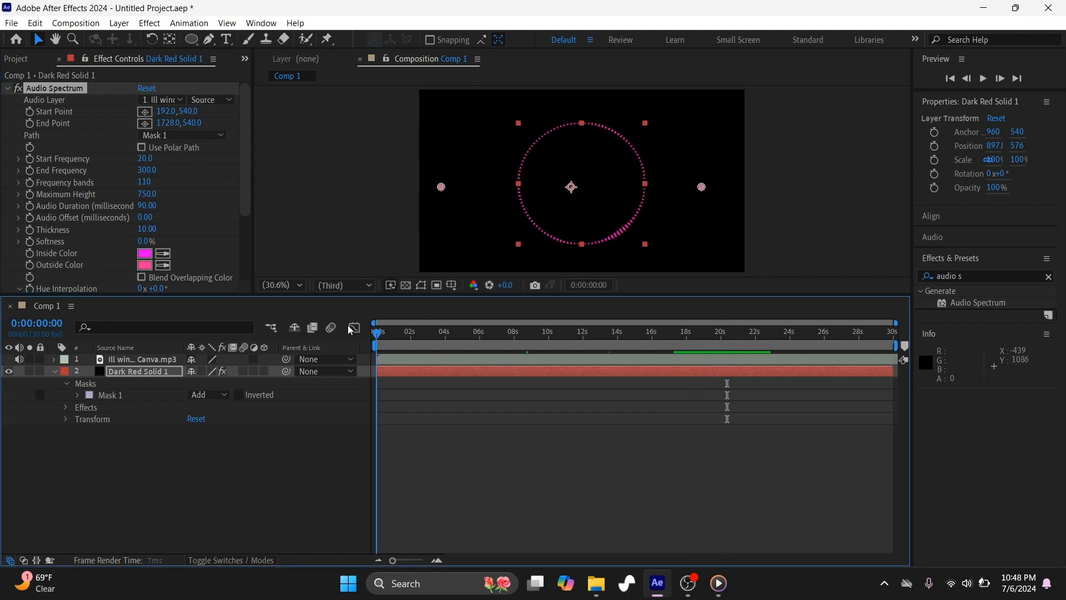
Rotate Audio Spectrum's hue interpolation to -159° and preview the multicoloured spectrum from the start.
drag(244, 181, 247, 244)
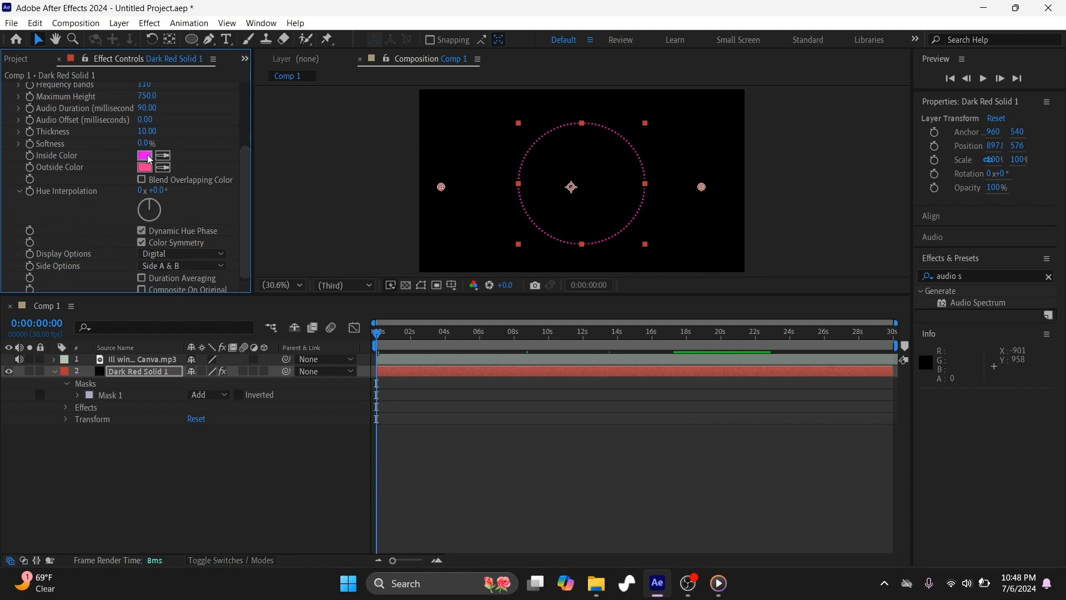
drag(148, 204, 150, 204)
drag(150, 204, 146, 225)
key(space)
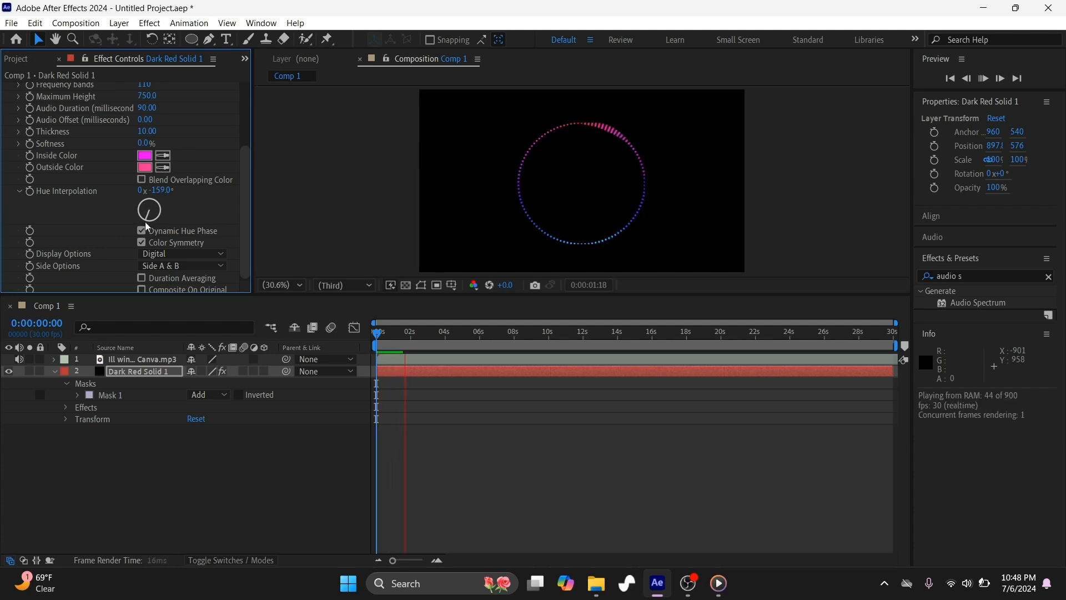
key(space)
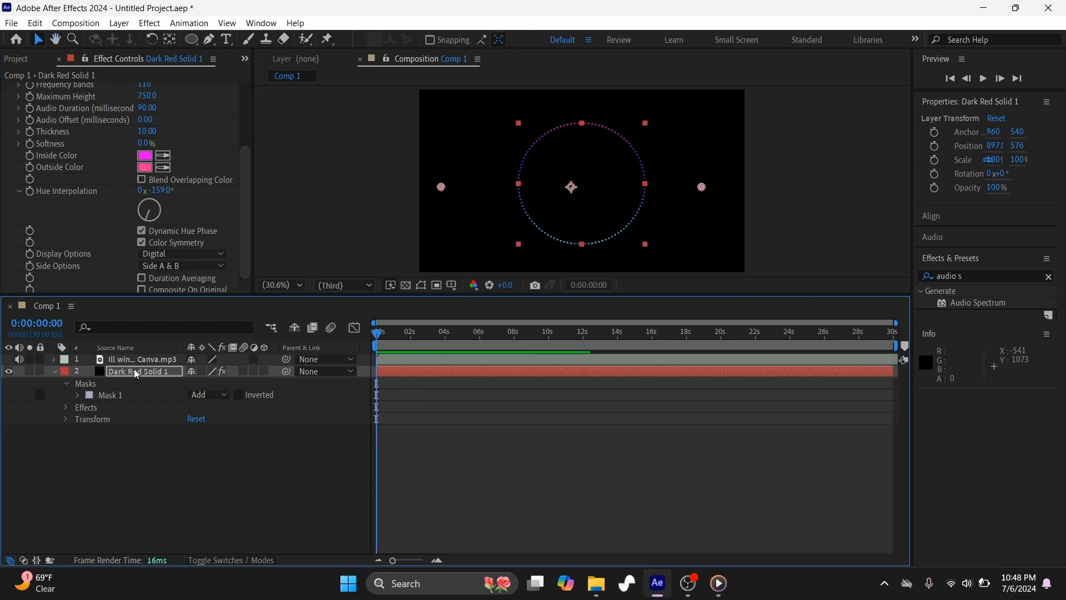
Try the Analog lines display option on the solid's Audio Spectrum, preview it, and return the current time to the start.
click(134, 368)
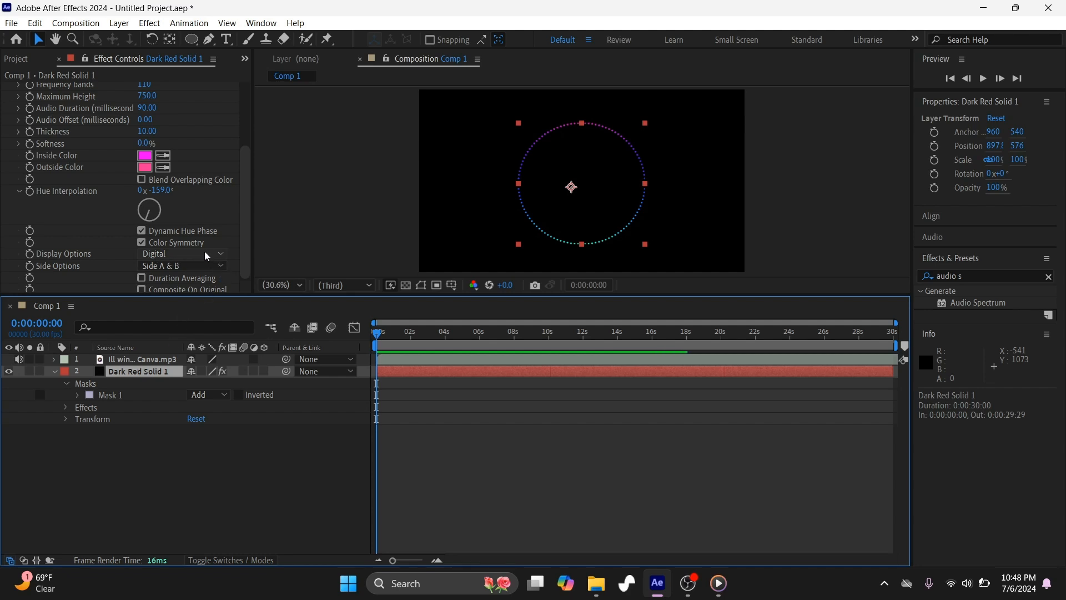
click(220, 253)
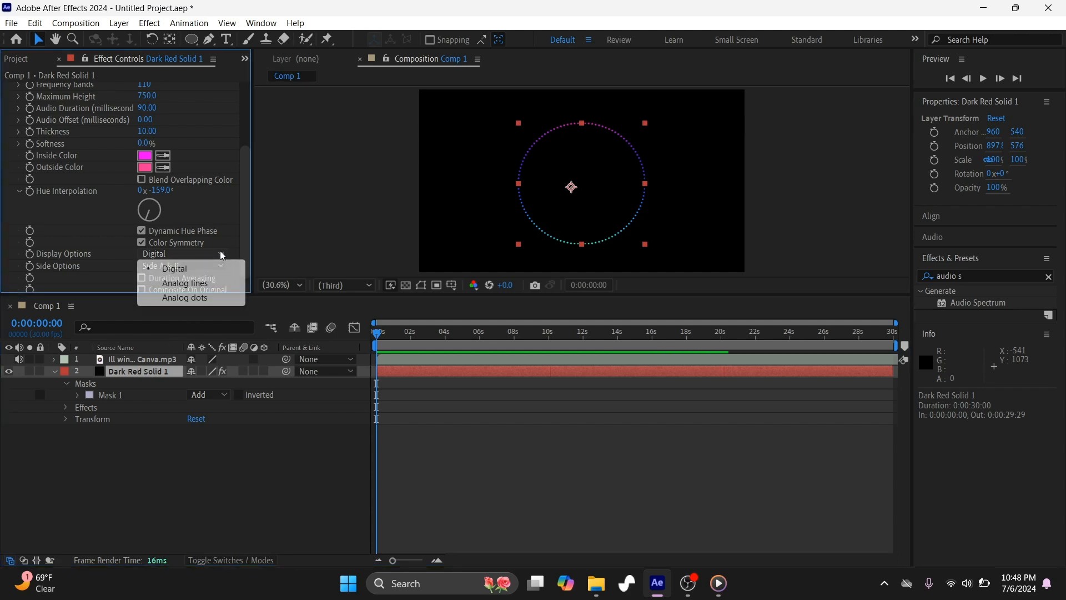
click(192, 285)
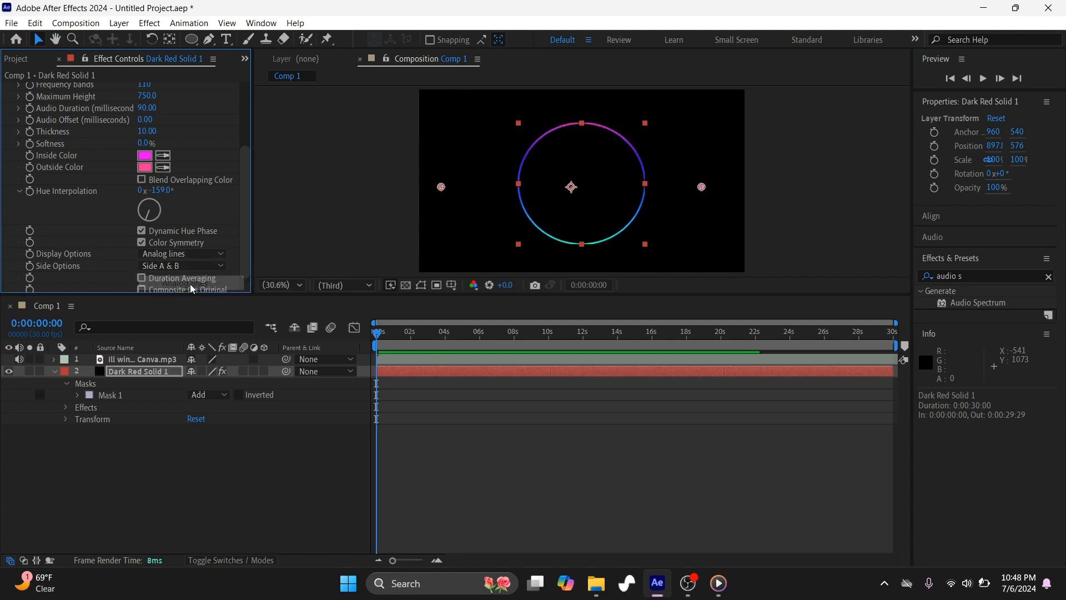
key(space)
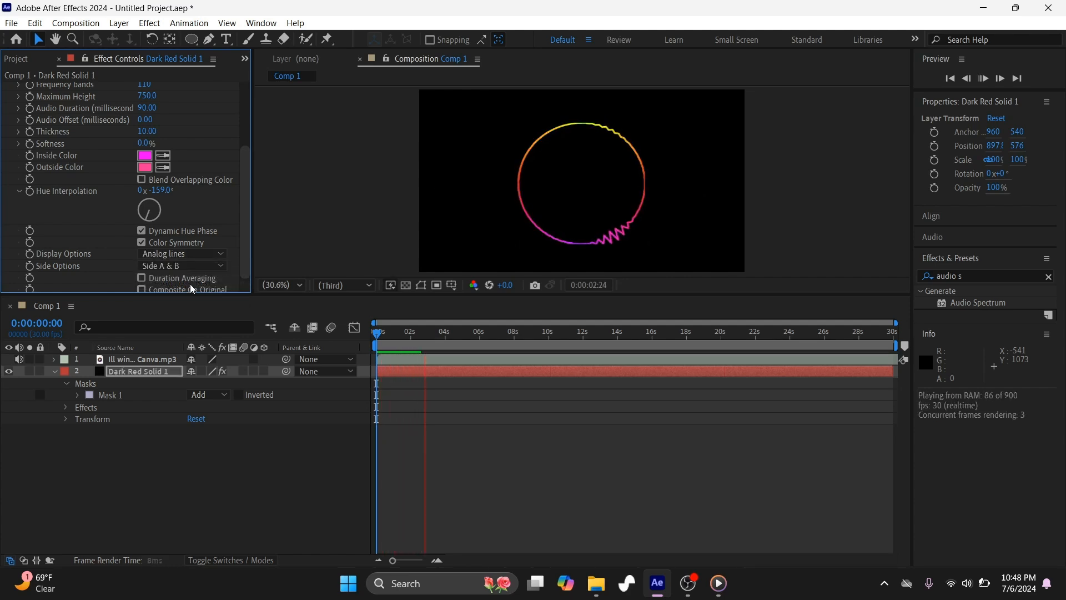
key(space)
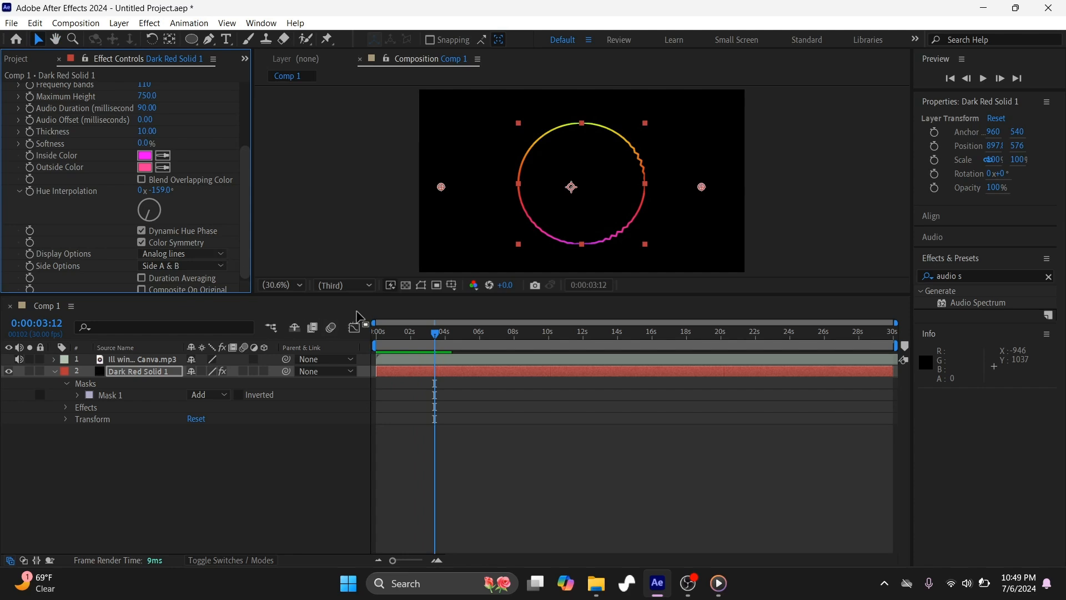
click(319, 328)
key(Home)
Set Audio Spectrum's display option to Analog dots, preview it briefly, and return the current time to the start.
click(213, 254)
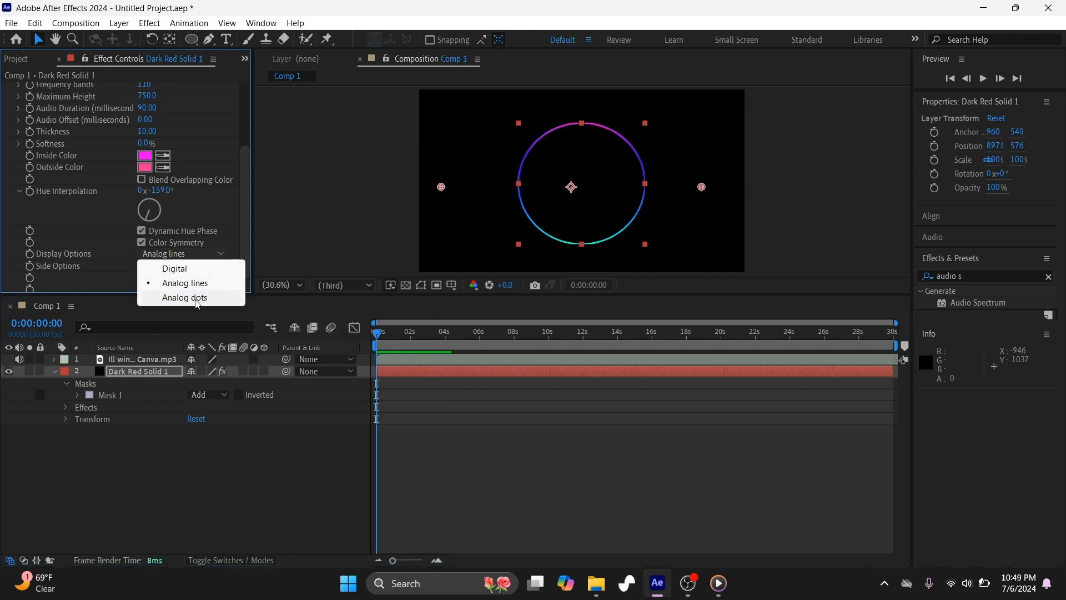
click(196, 299)
key(space)
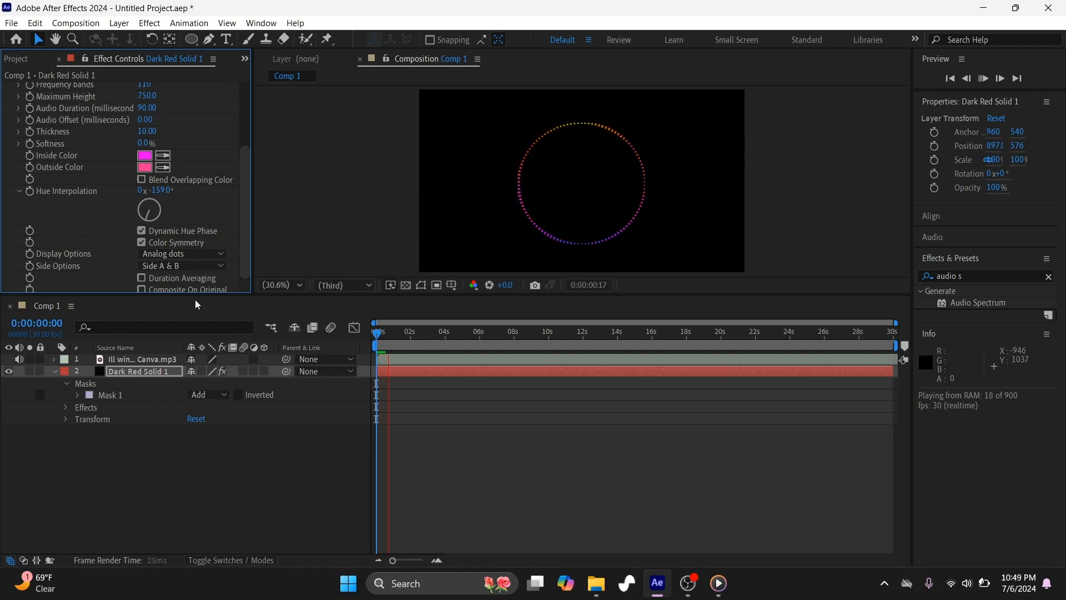
key(space)
drag(414, 334, 344, 331)
Set Audio Spectrum's display option to Digital and its side option to Side B, and preview the spectrum.
click(219, 255)
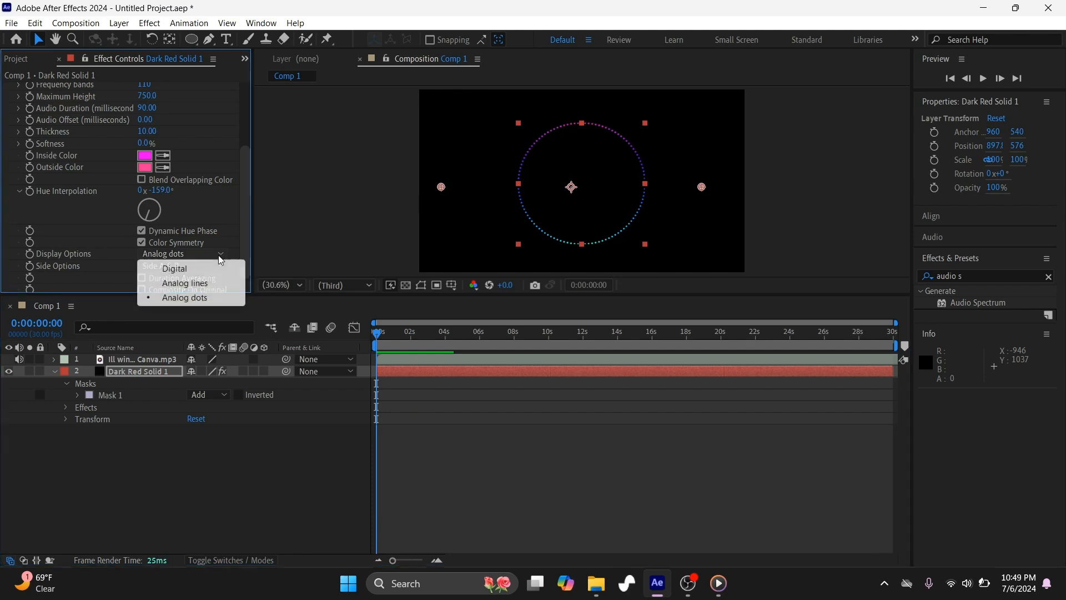
click(180, 268)
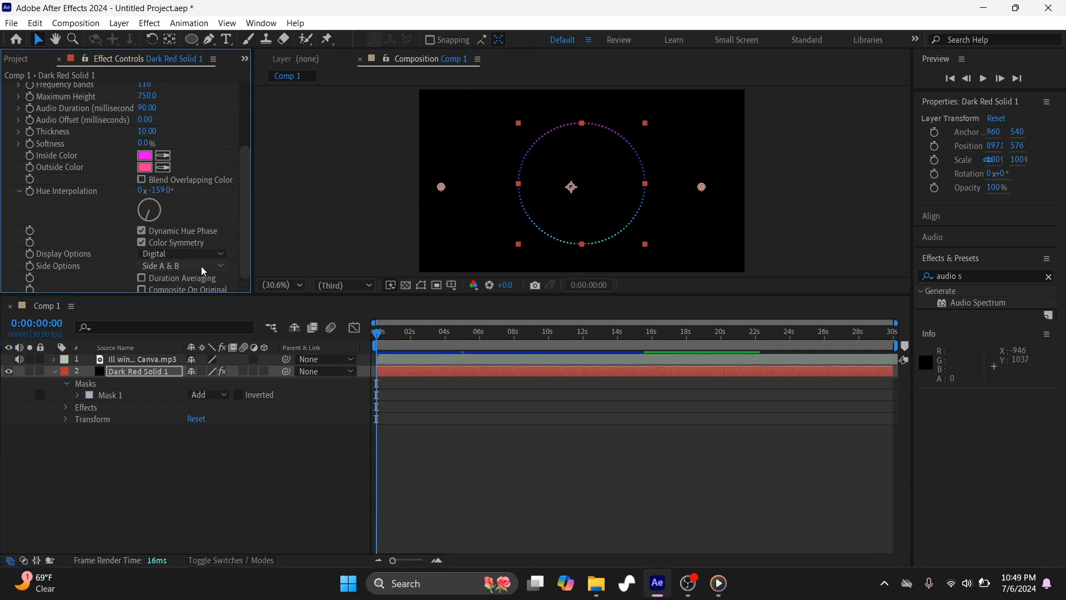
click(221, 264)
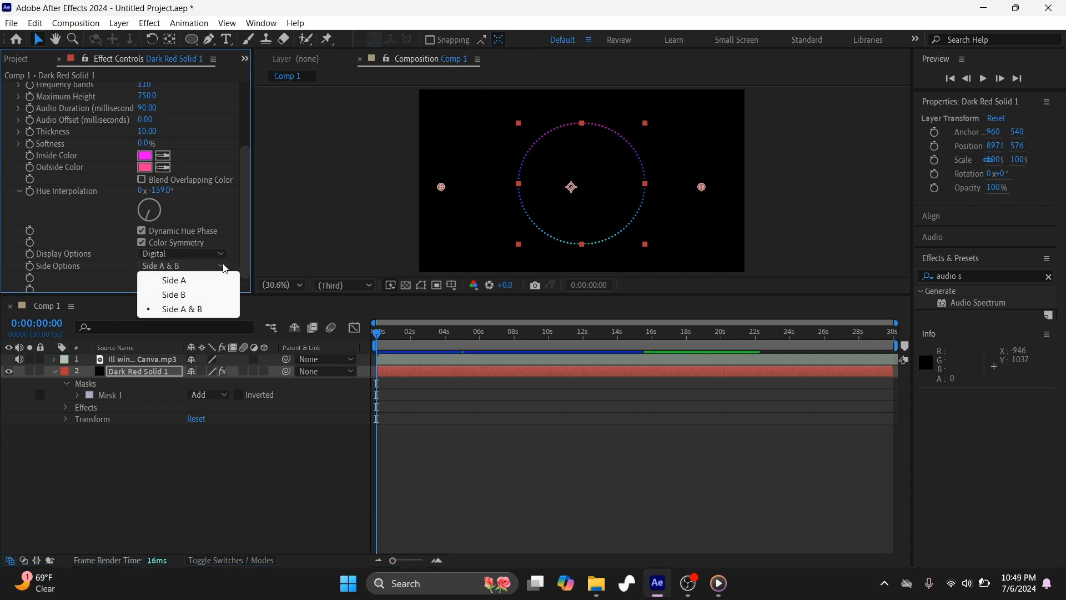
click(173, 292)
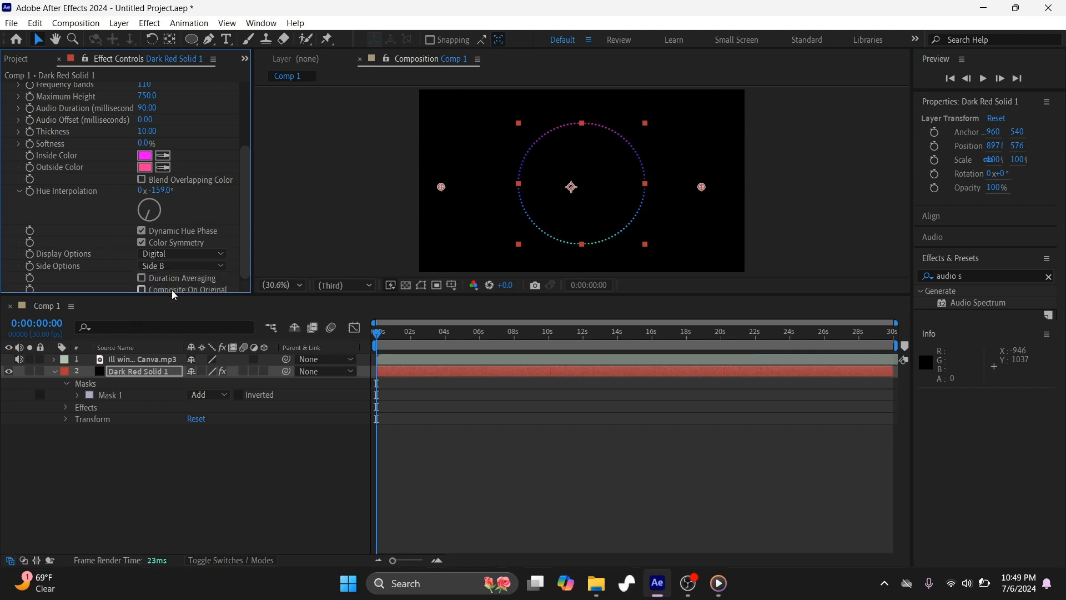
key(space)
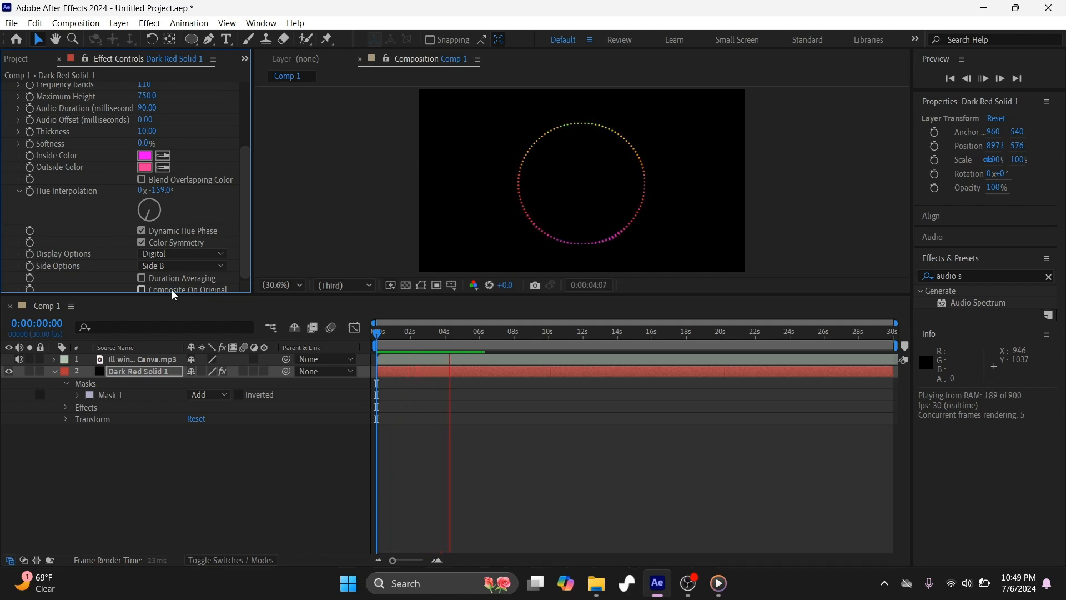
key(space)
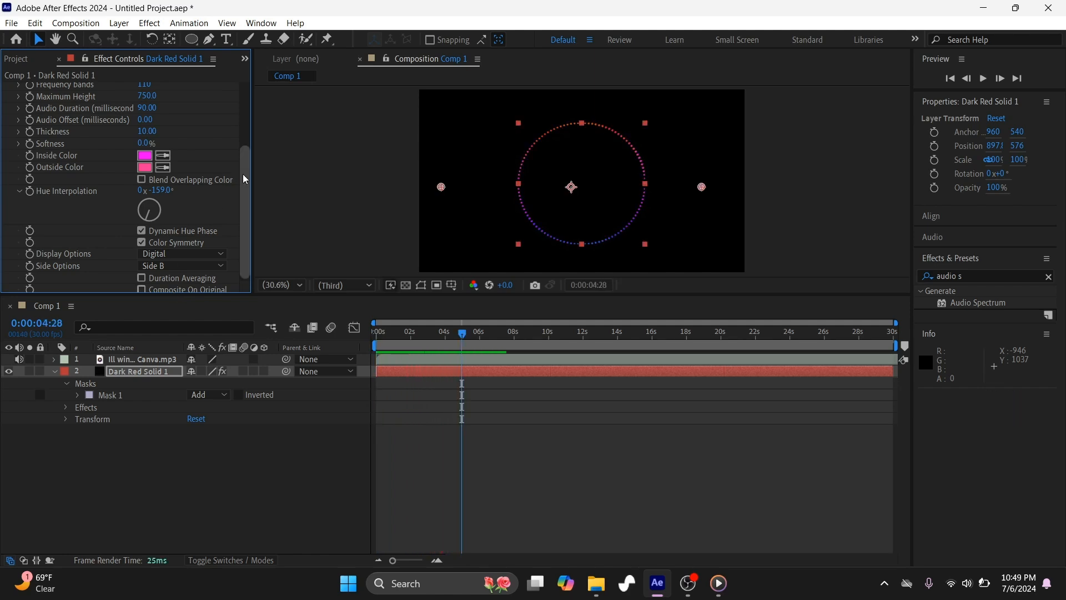
Try Audio Spectrum's Side A & B option, preview it briefly, and switch the side option back to Side B.
drag(243, 175, 243, 179)
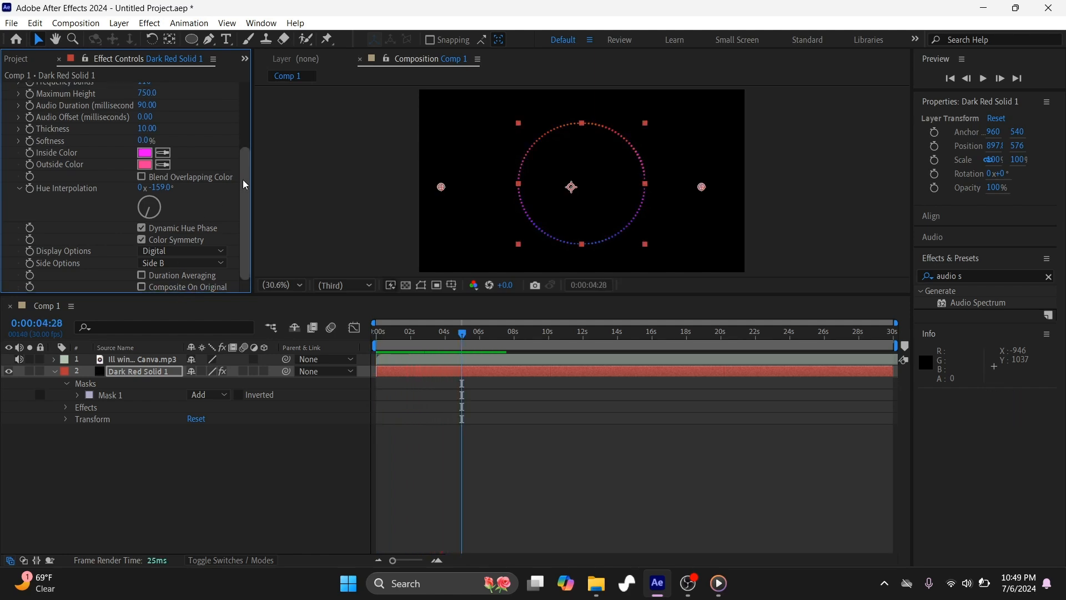
click(221, 263)
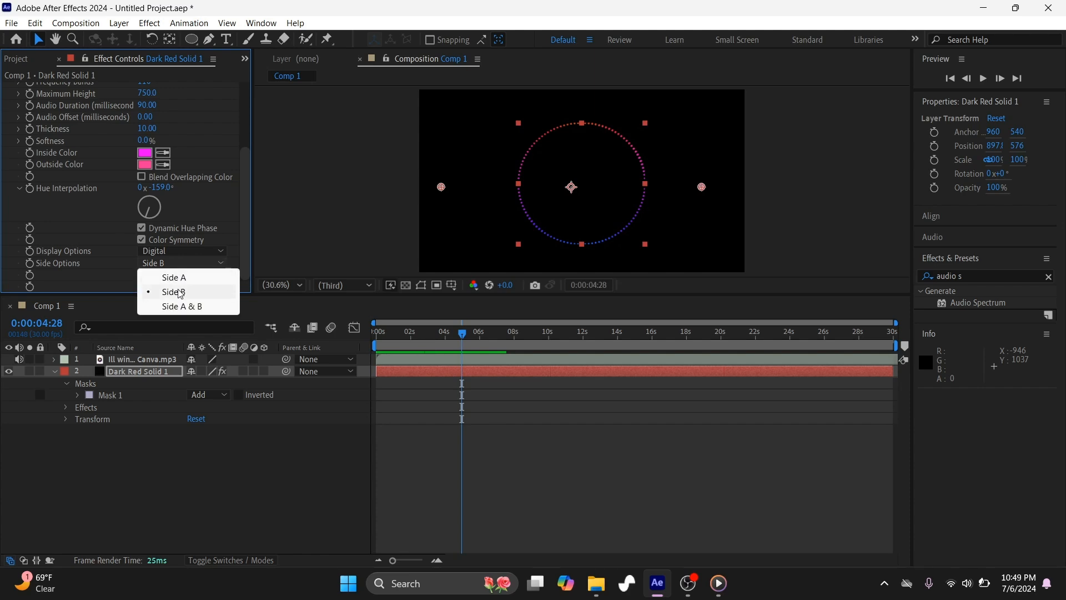
click(178, 306)
key(space)
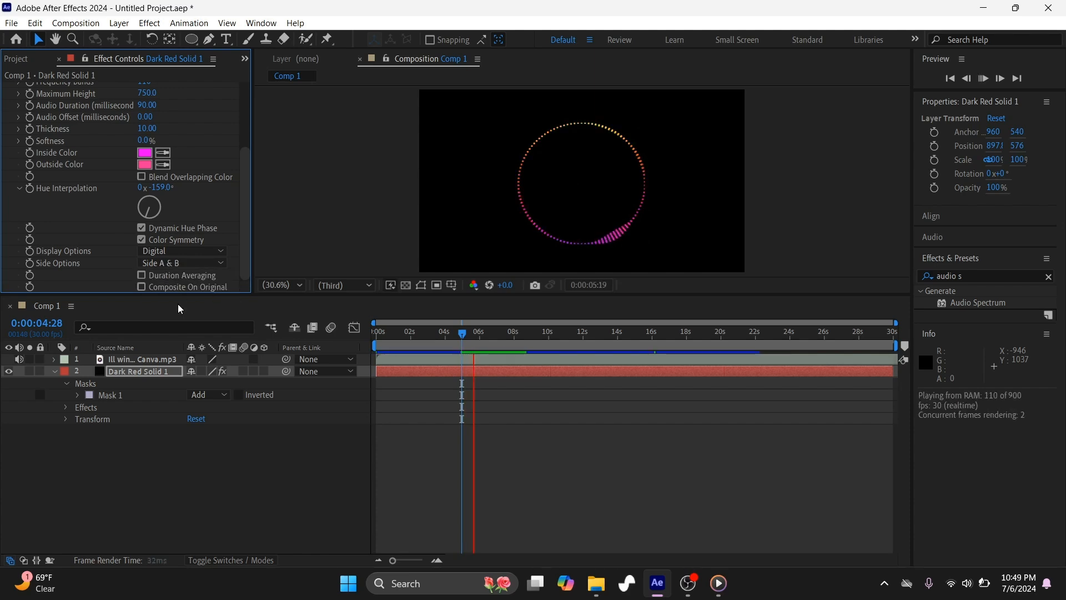
key(space)
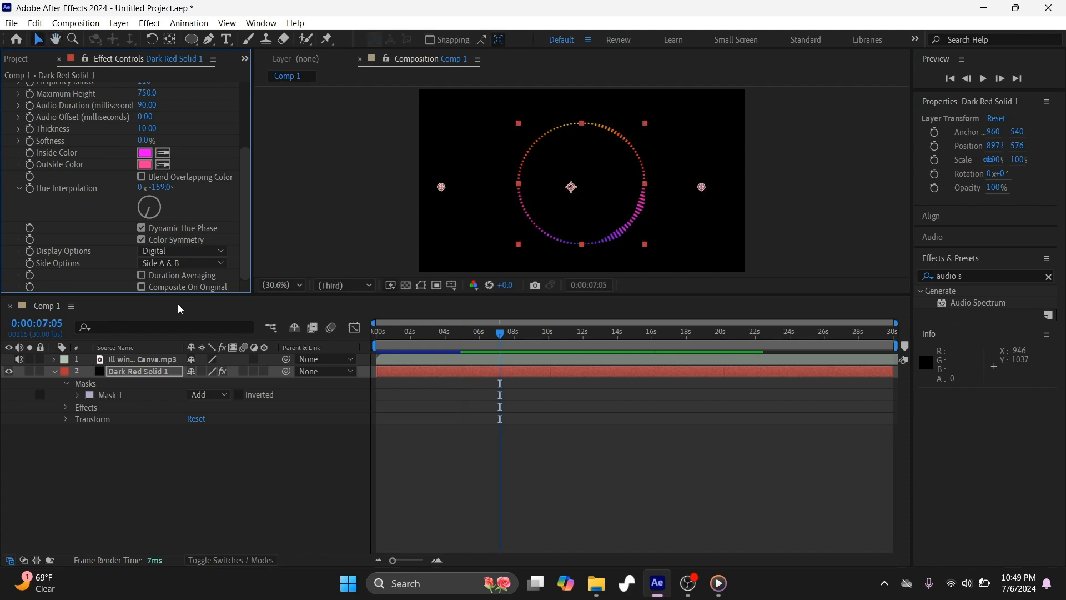
click(219, 262)
click(201, 290)
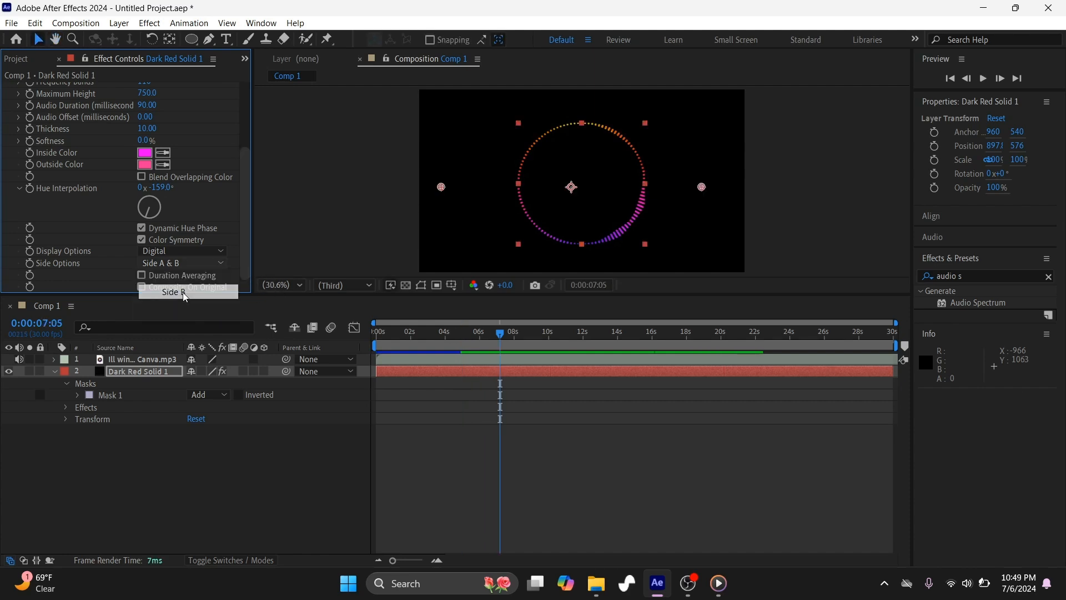
Collapse and duplicate the Dark Red Solid 1 layer, and rename the copy Dark Red Solid 2.
click(55, 371)
click(128, 370)
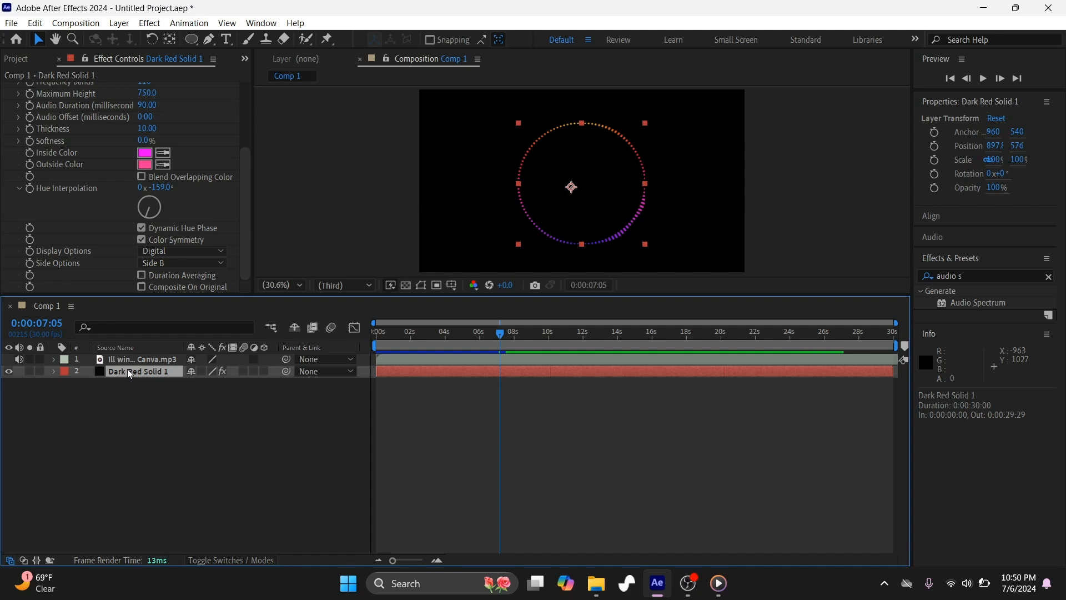
key(ctrl+d)
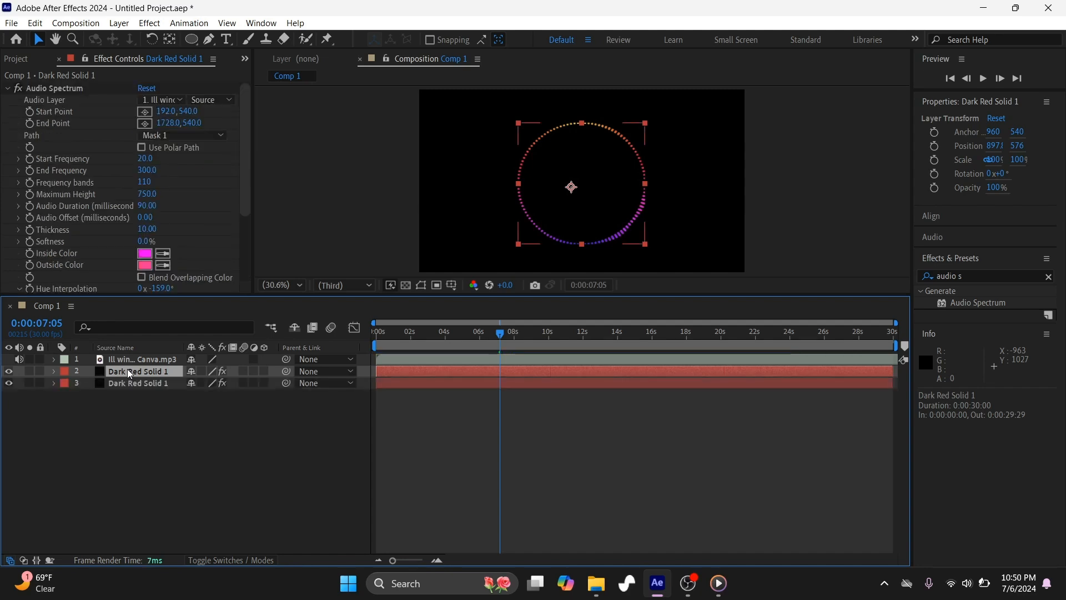
right_click(167, 375)
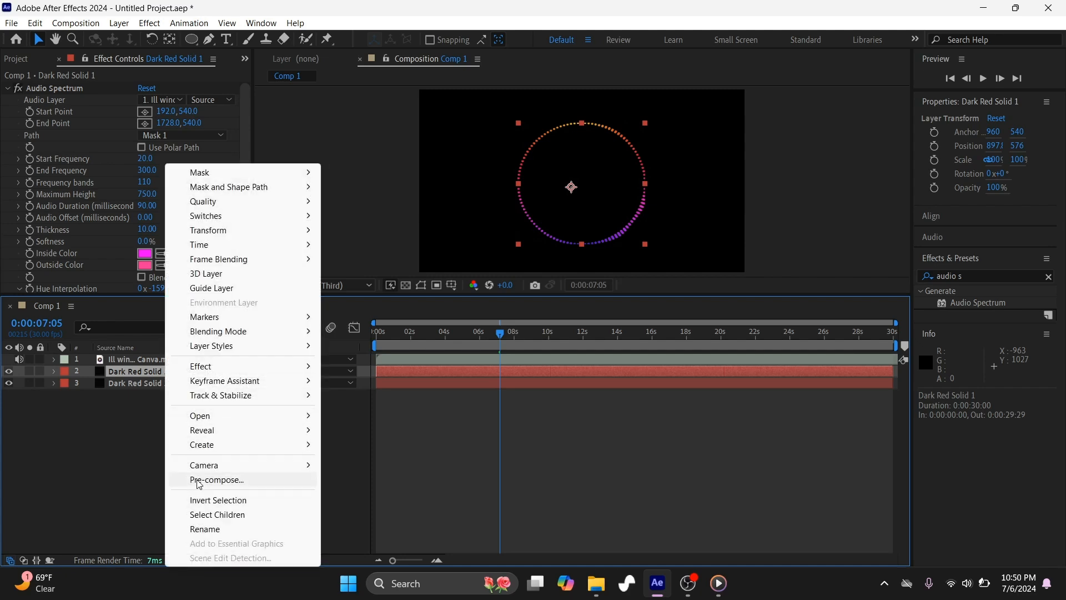
click(193, 528)
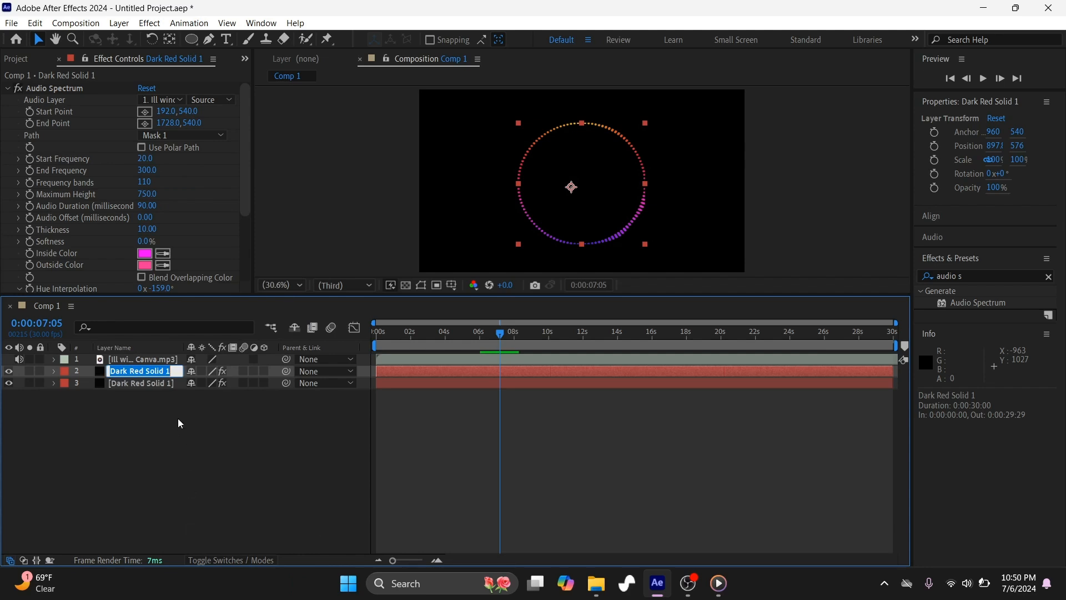
click(174, 367)
key(BackSpace)
text(2)
key(Return)
click(184, 411)
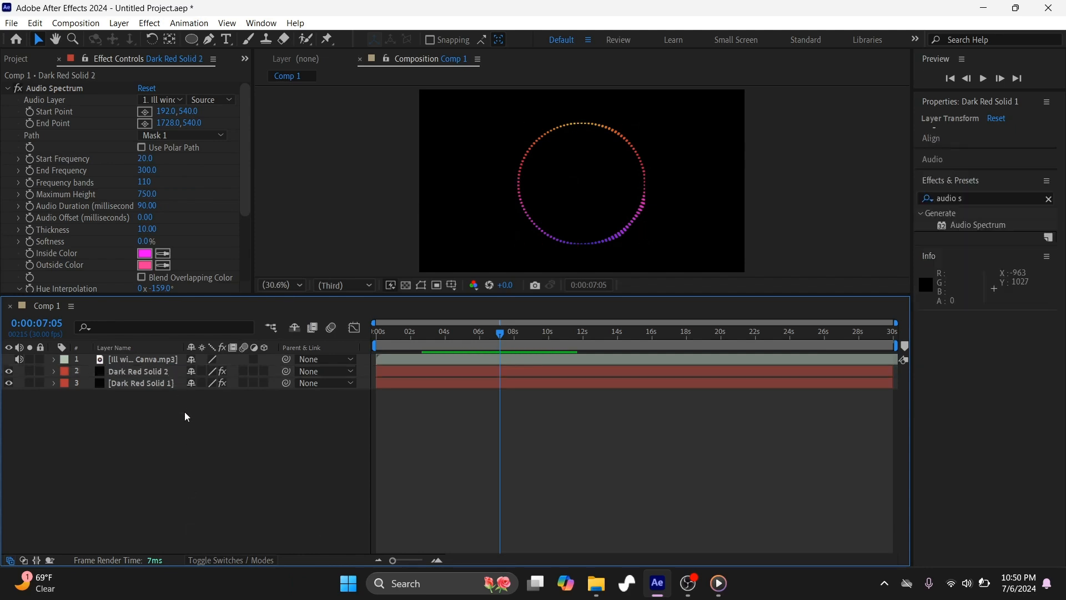
Shrink Dark Red Solid 2 to about 83 × 85% inside the outer ring, and duplicate it as a third, centred ring at about 65%.
click(151, 372)
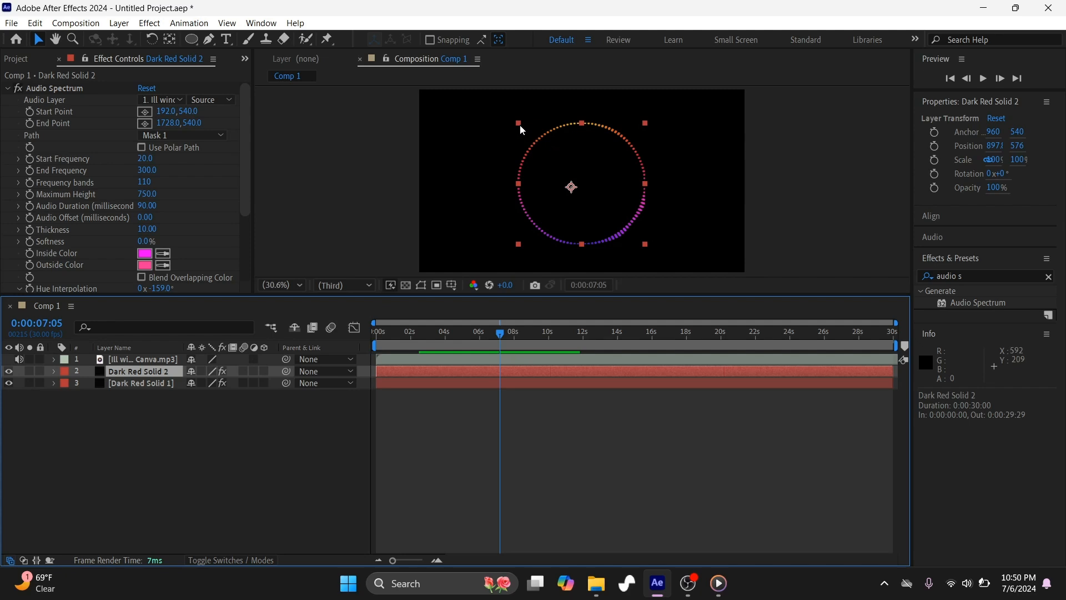
drag(521, 124, 555, 149)
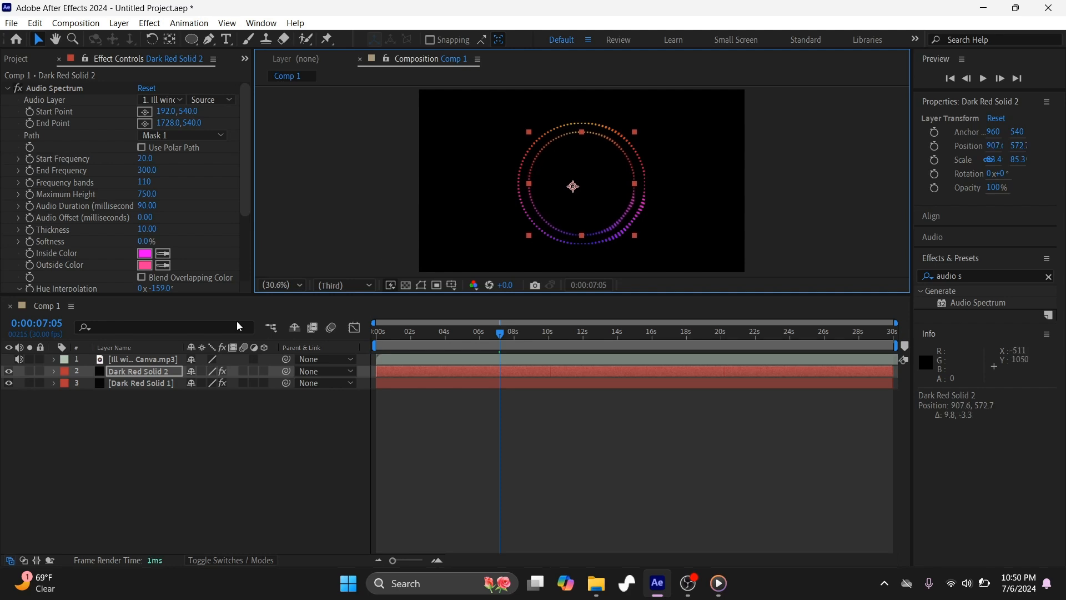
click(141, 364)
click(142, 372)
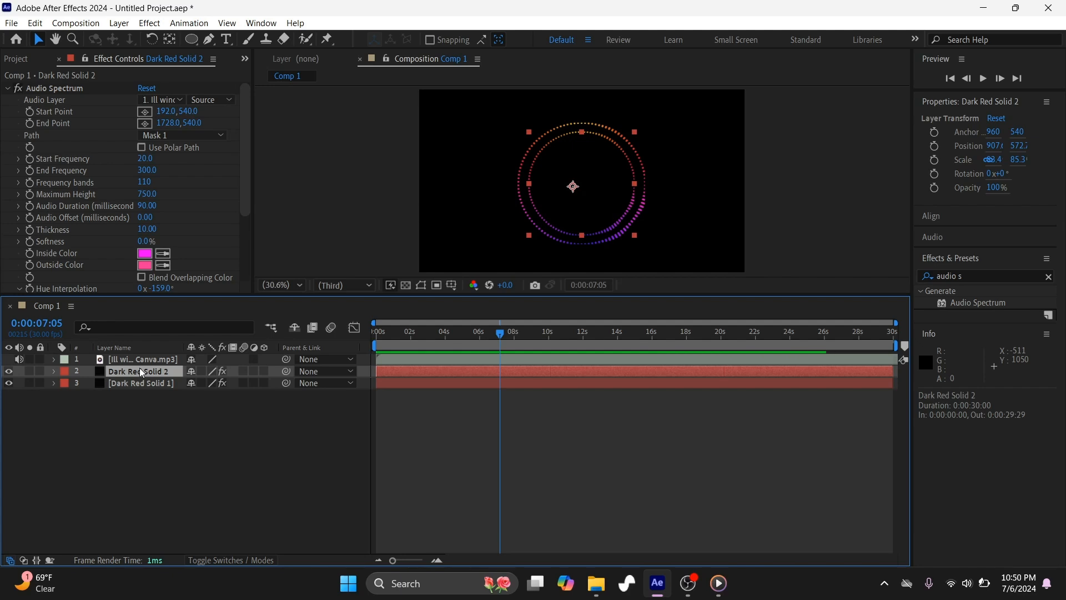
key(ctrl+d)
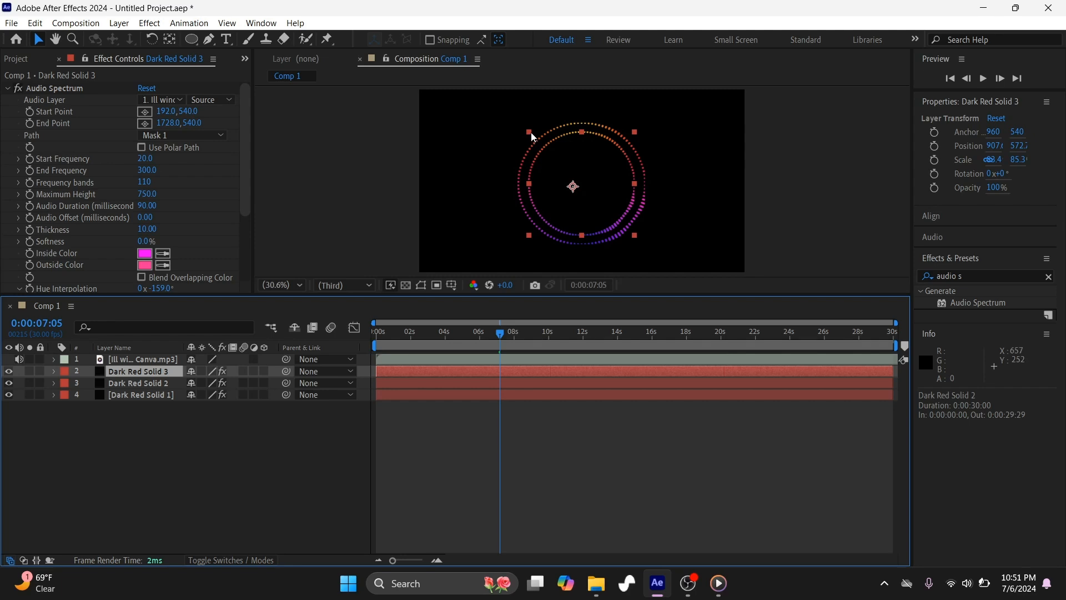
drag(531, 132, 567, 161)
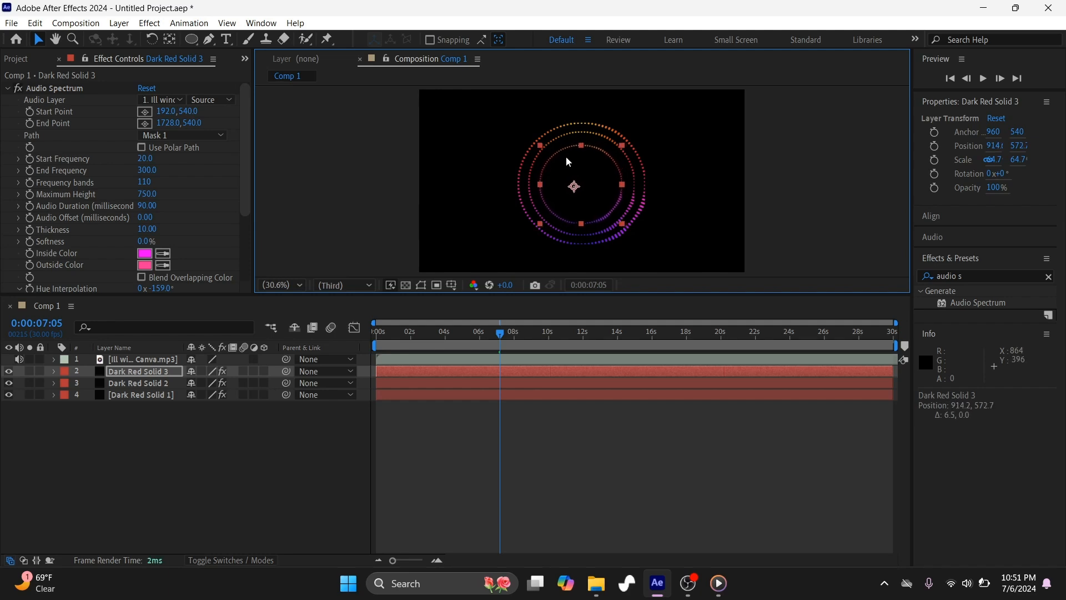
Duplicate the third ring's layer, scale the copy to about 52 × 50%, and centre it inside the other rings.
click(126, 371)
key(ctrl+d)
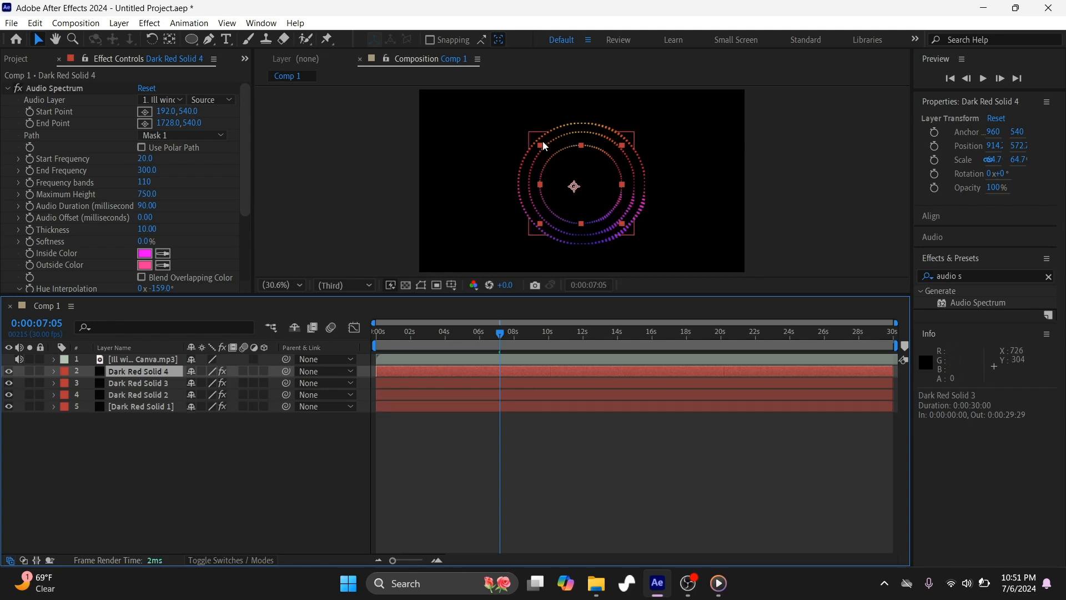
drag(540, 142, 548, 152)
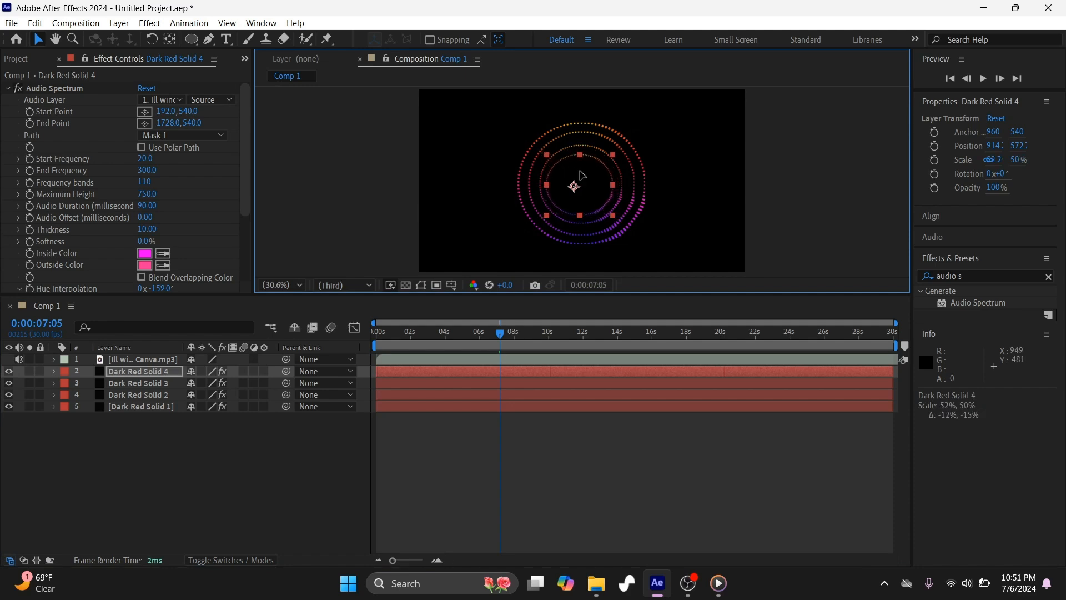
drag(580, 170, 583, 174)
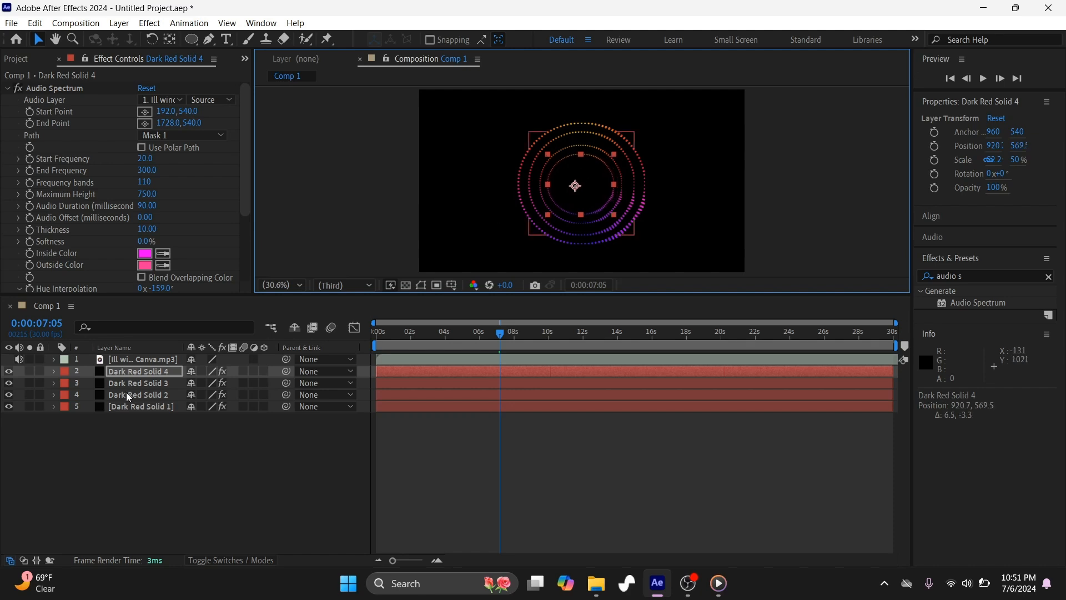
Duplicate the fourth ring's layer, scale the copy to about 40 × 39%, and centre it inside the rings.
click(133, 372)
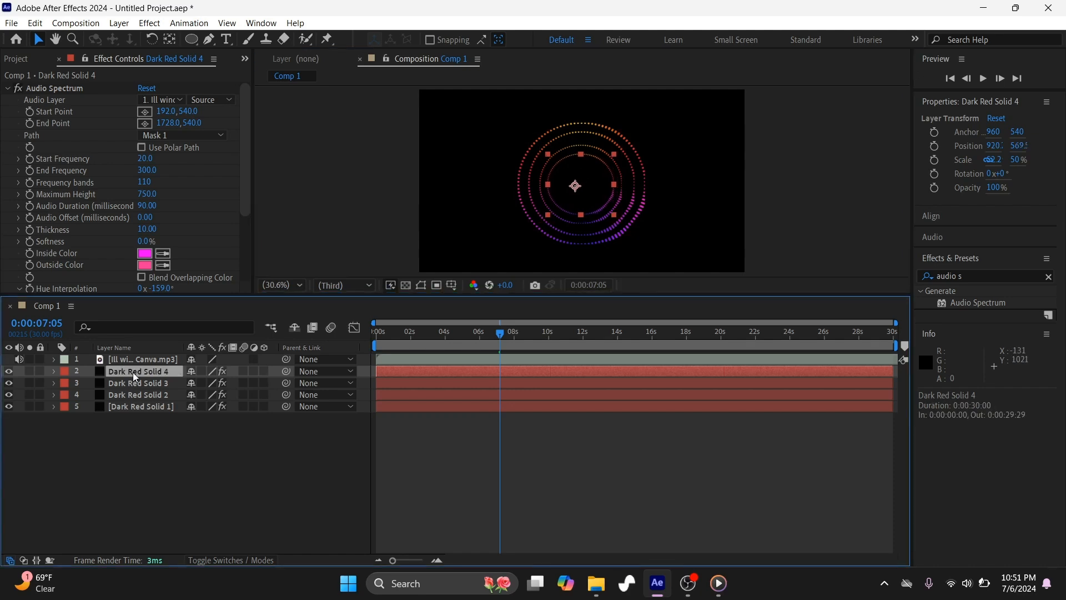
key(ctrl+d)
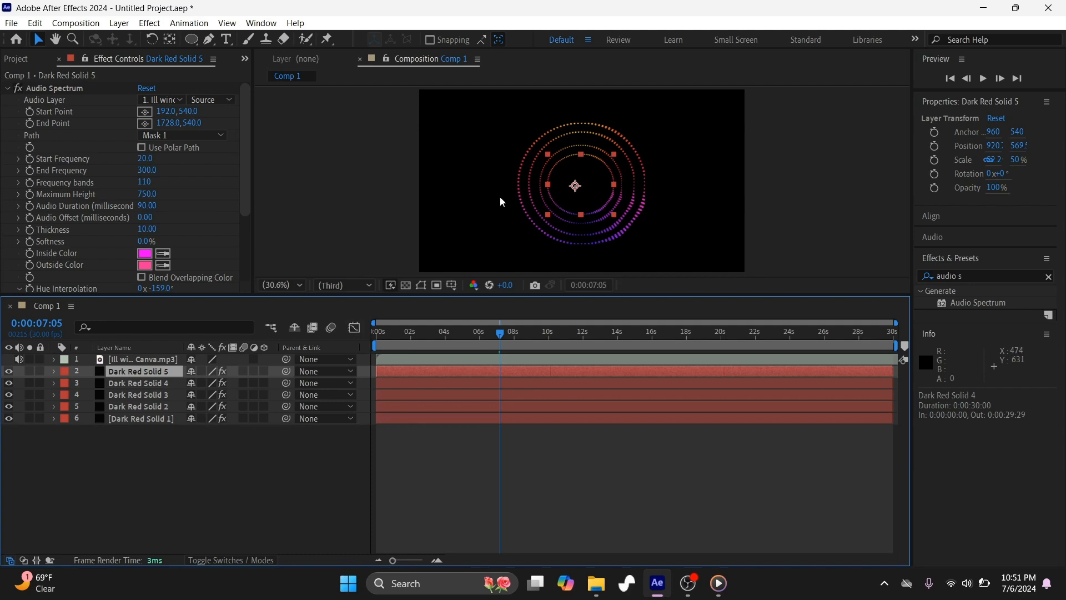
click(547, 155)
drag(547, 155, 570, 174)
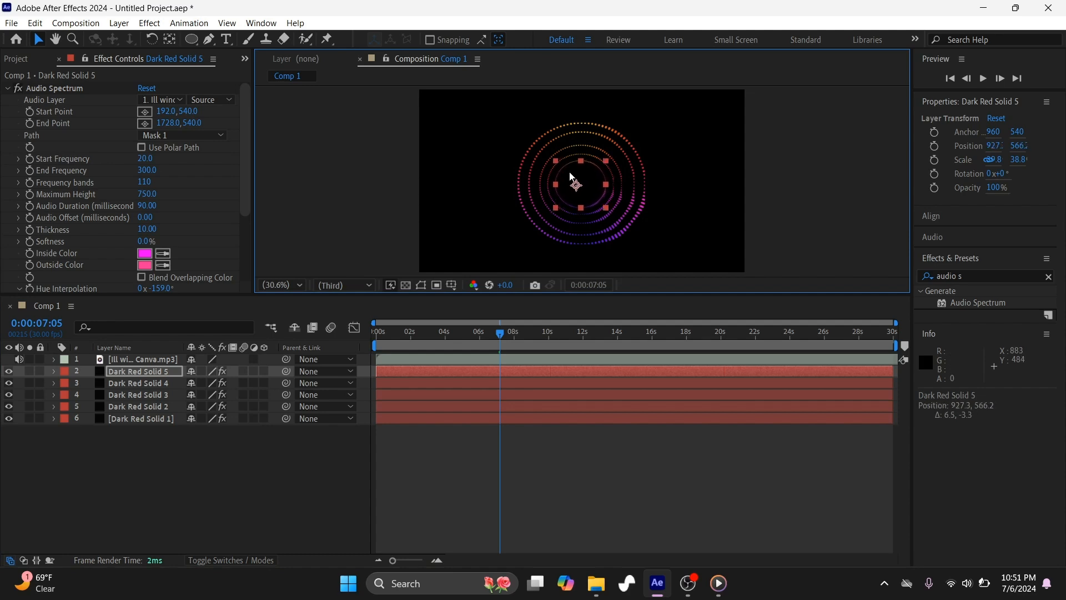
Duplicate the fifth ring's layer, scale the copy to about 26 × 30%, and centre it at about 930.5, 572.7.
click(129, 371)
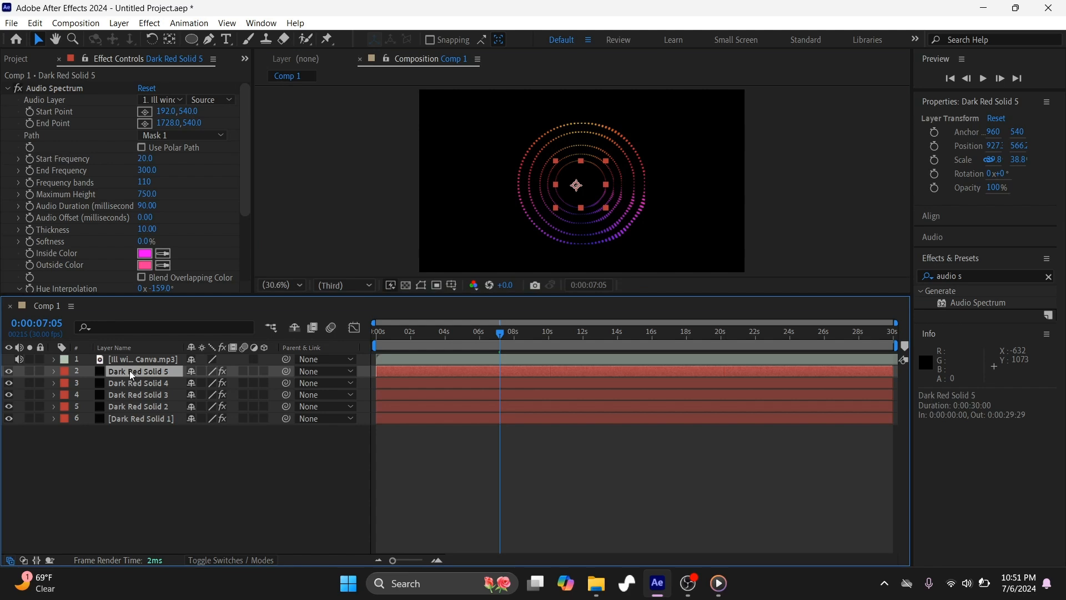
key(ctrl+d)
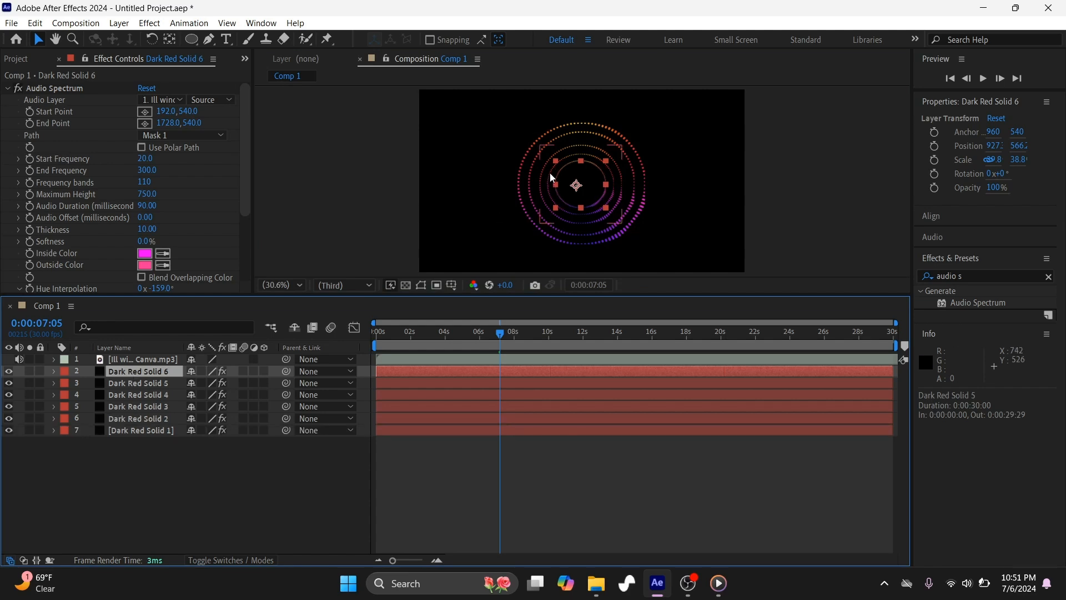
drag(556, 161, 575, 176)
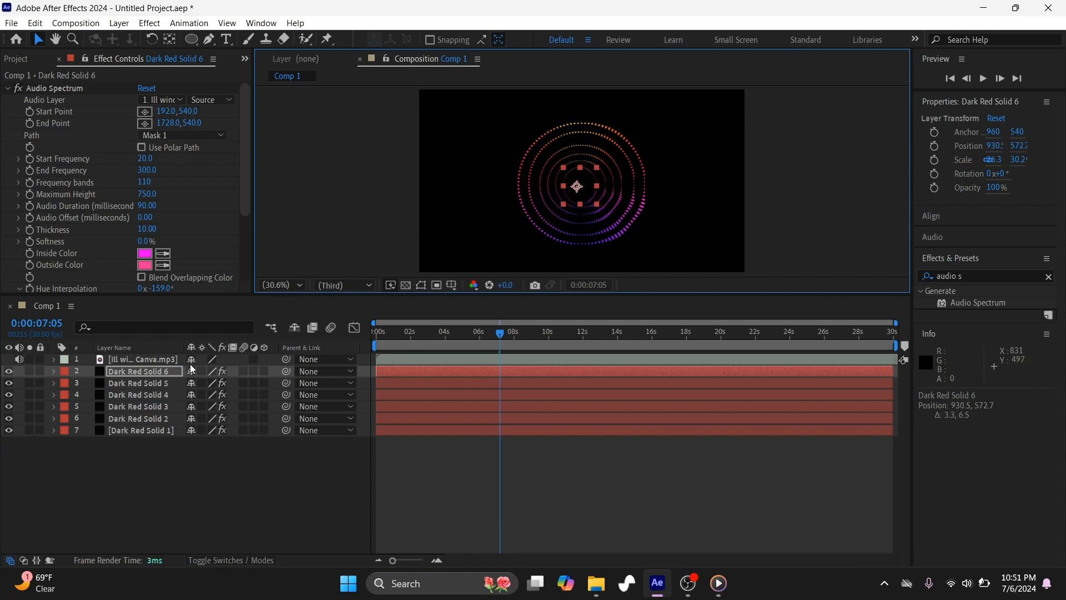
Duplicate the sixth ring's layer, scale the copy to about 15 × 20%, and preview all the concentric rings.
click(125, 371)
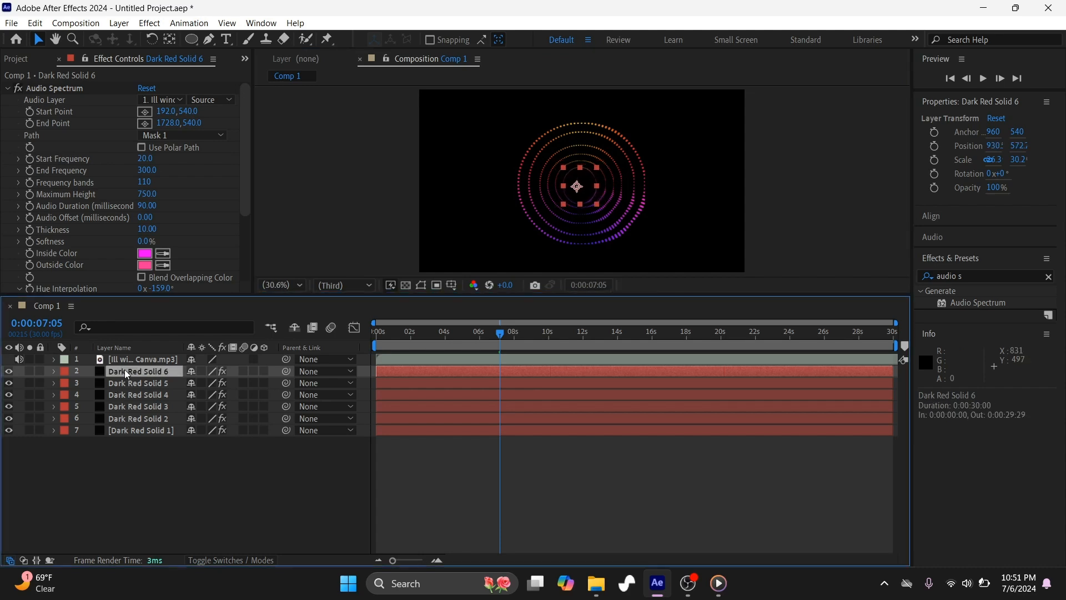
key(ctrl+d)
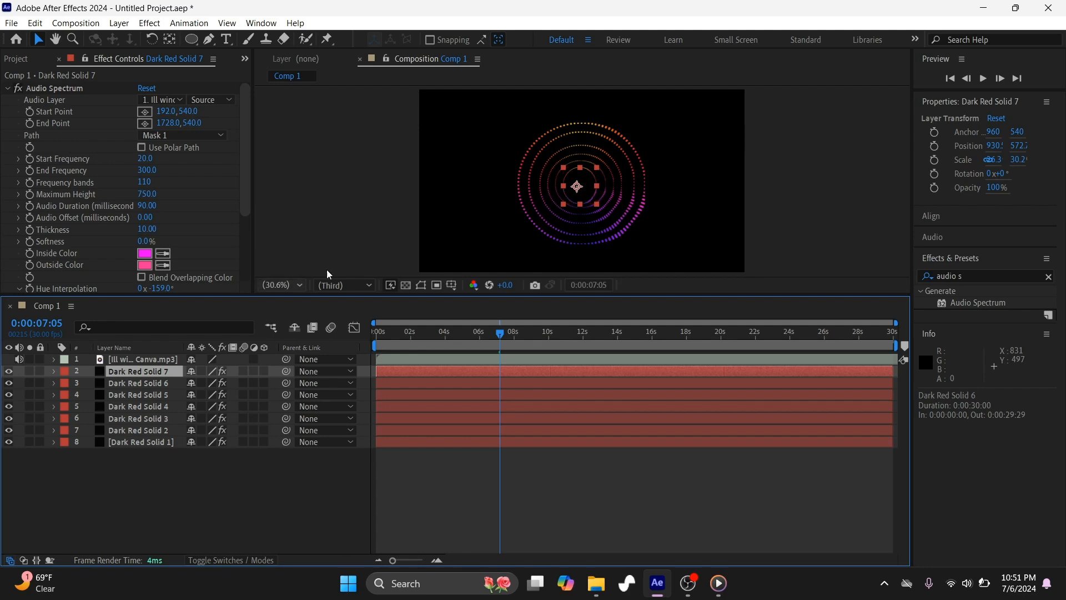
drag(563, 167, 571, 179)
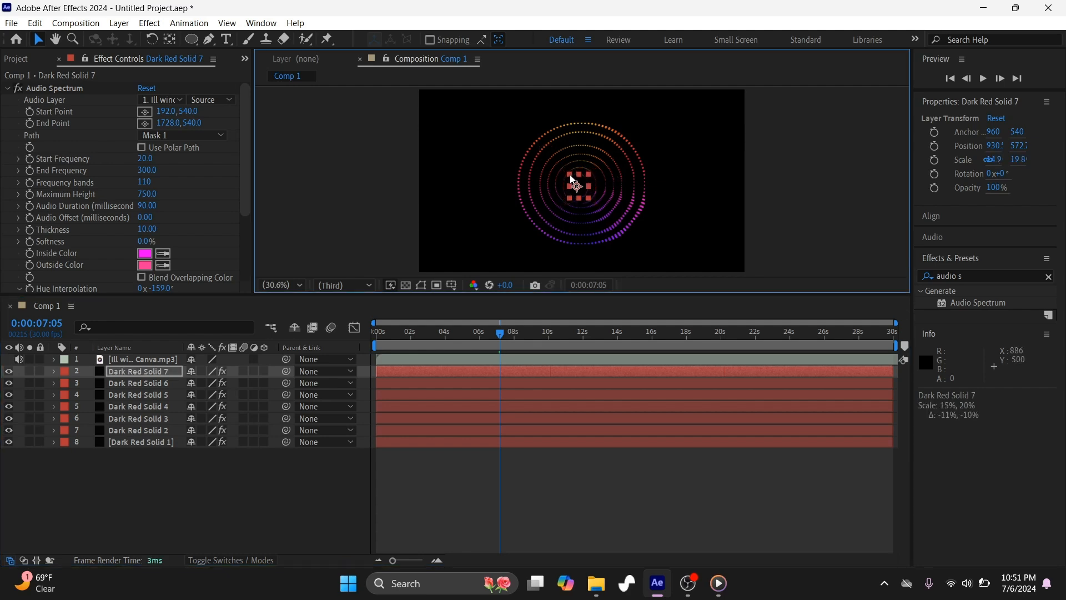
click(679, 193)
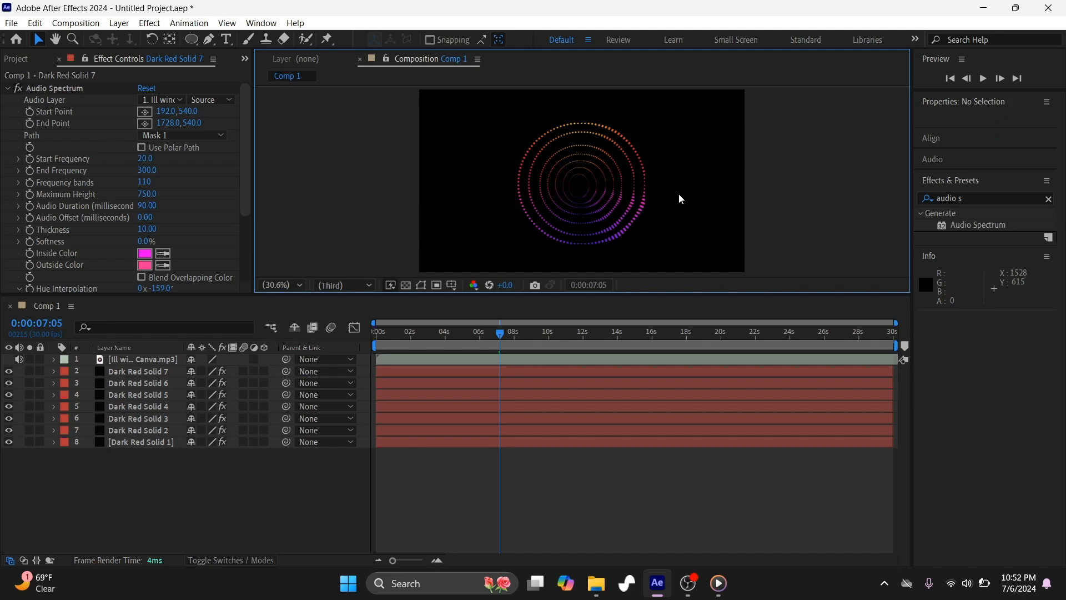
key(space)
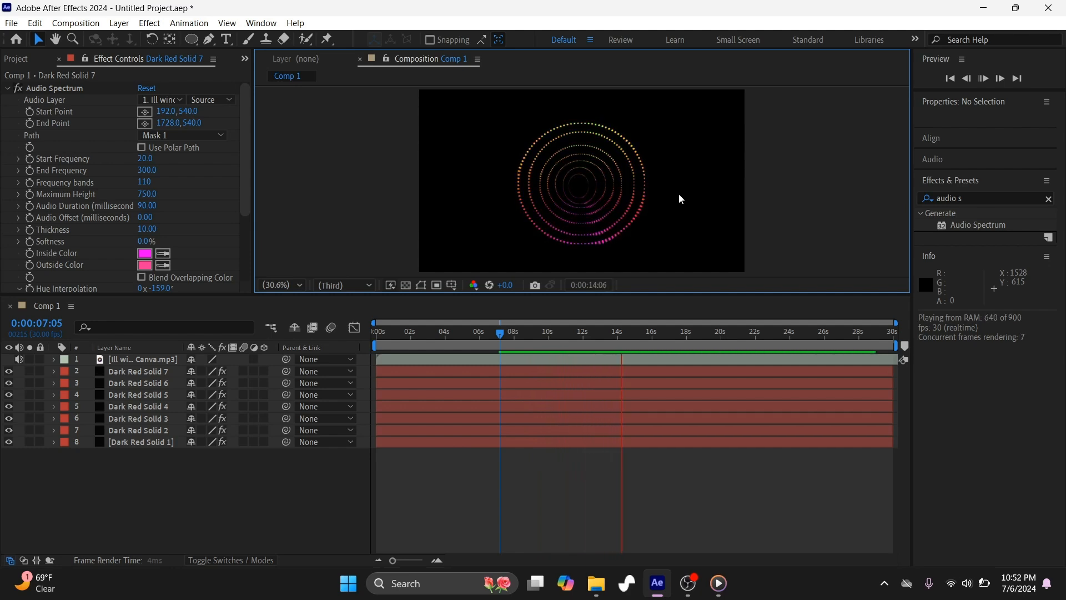
Pre-compose the seven ring layers as Pre-comp 1 with all attributes moved into the new composition, and preview it.
key(space)
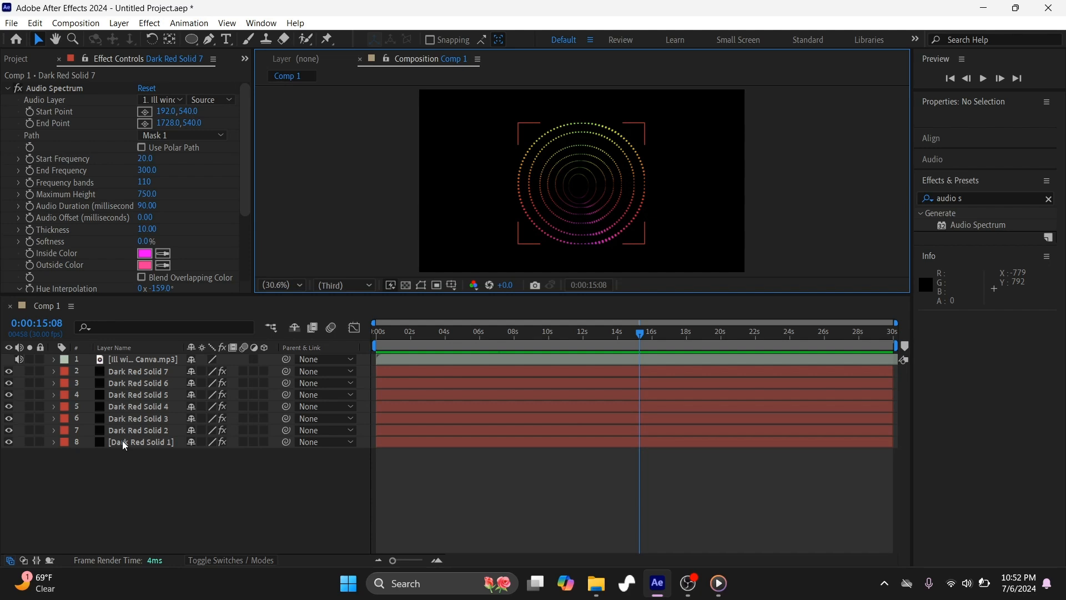
mouse_move(349, 294)
mouse_down()
mouse_move(350, 263)
mouse_move(347, 297)
mouse_up()
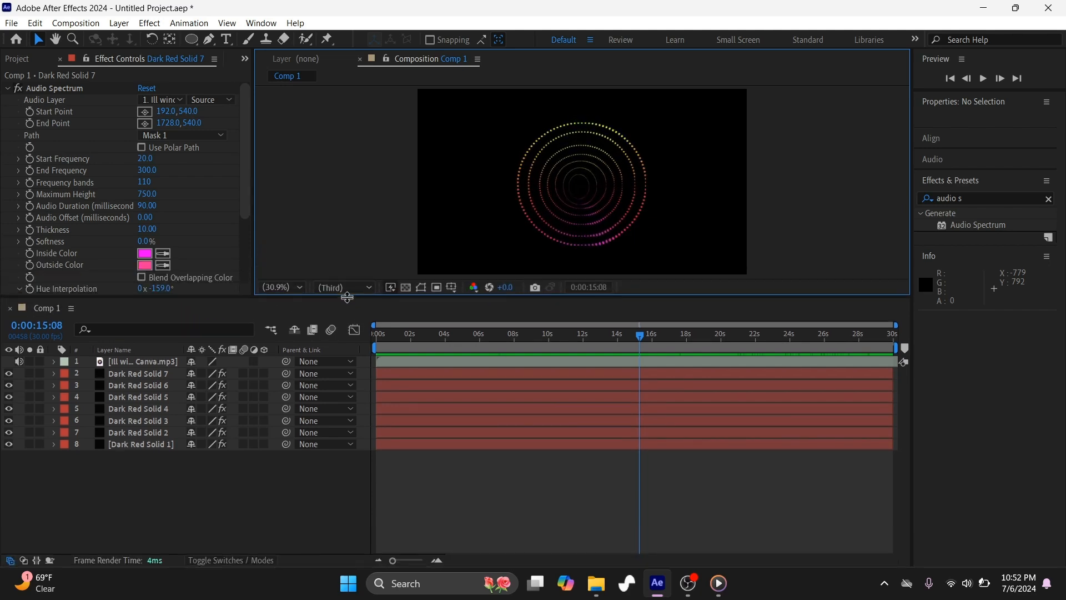
click(124, 445)
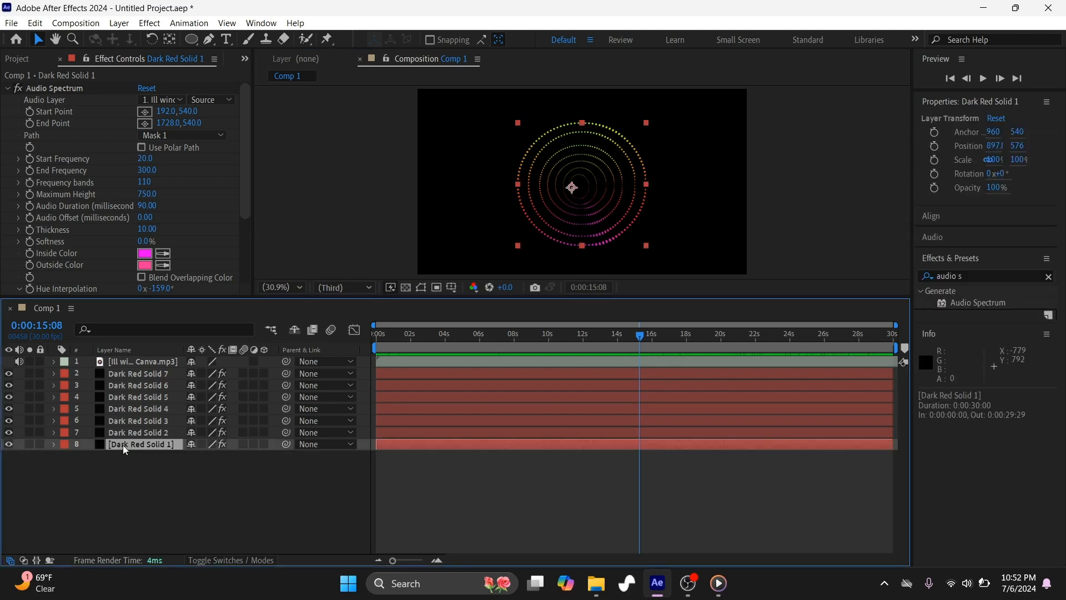
ctrl+click(123, 432)
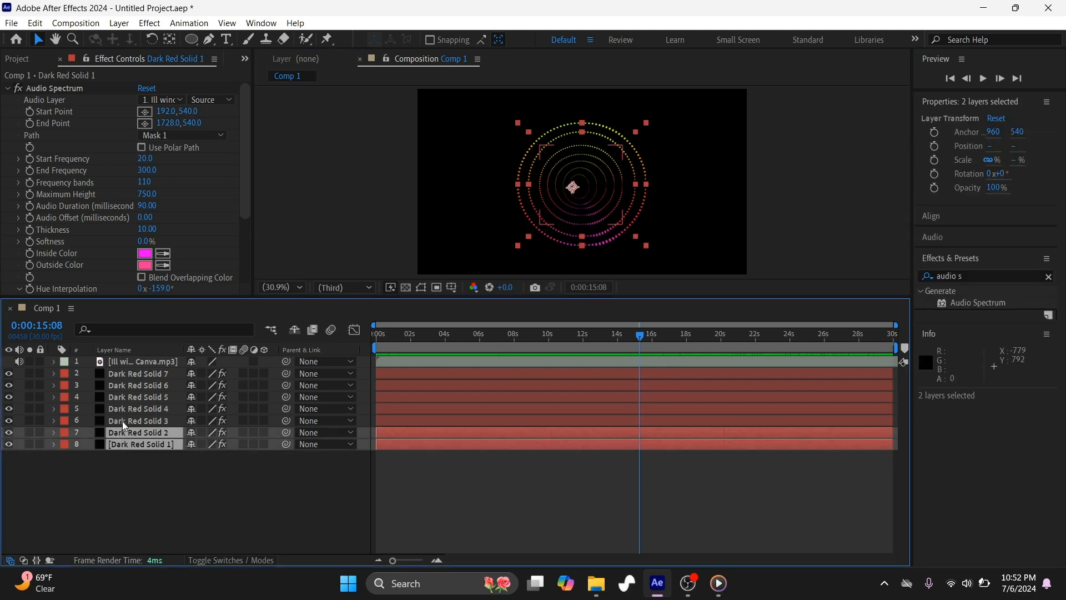
ctrl+click(123, 421)
ctrl+click(123, 410)
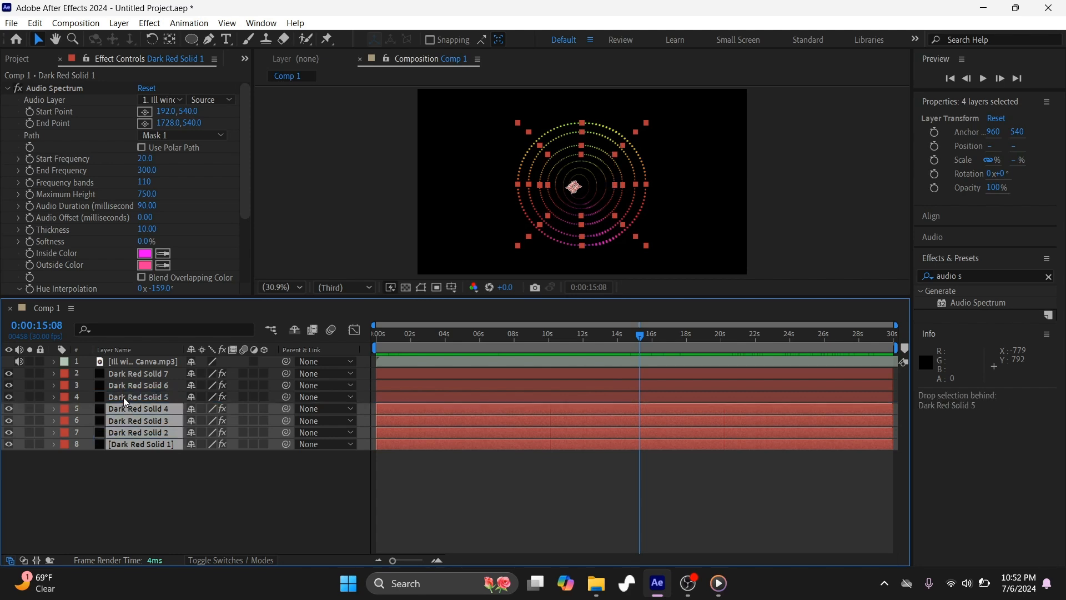
ctrl+click(124, 398)
ctrl+click(124, 386)
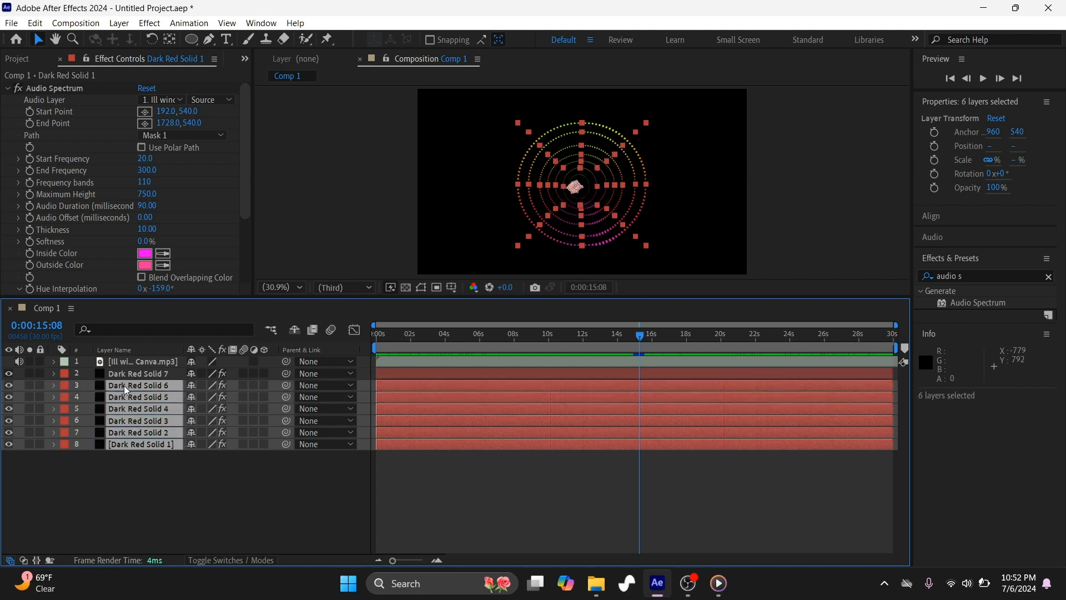
ctrl+click(124, 374)
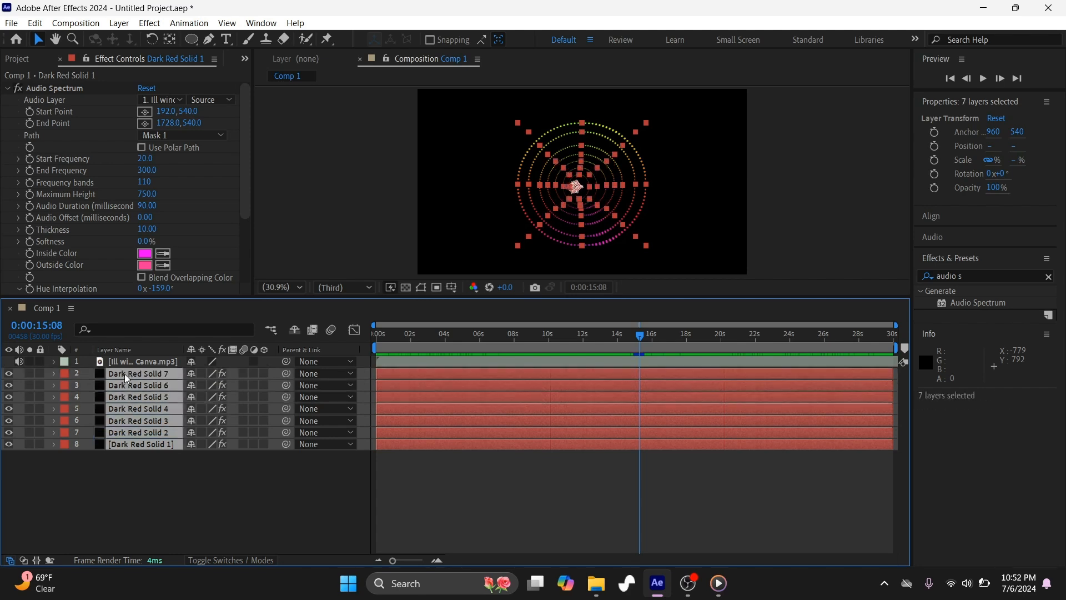
right_click(124, 375)
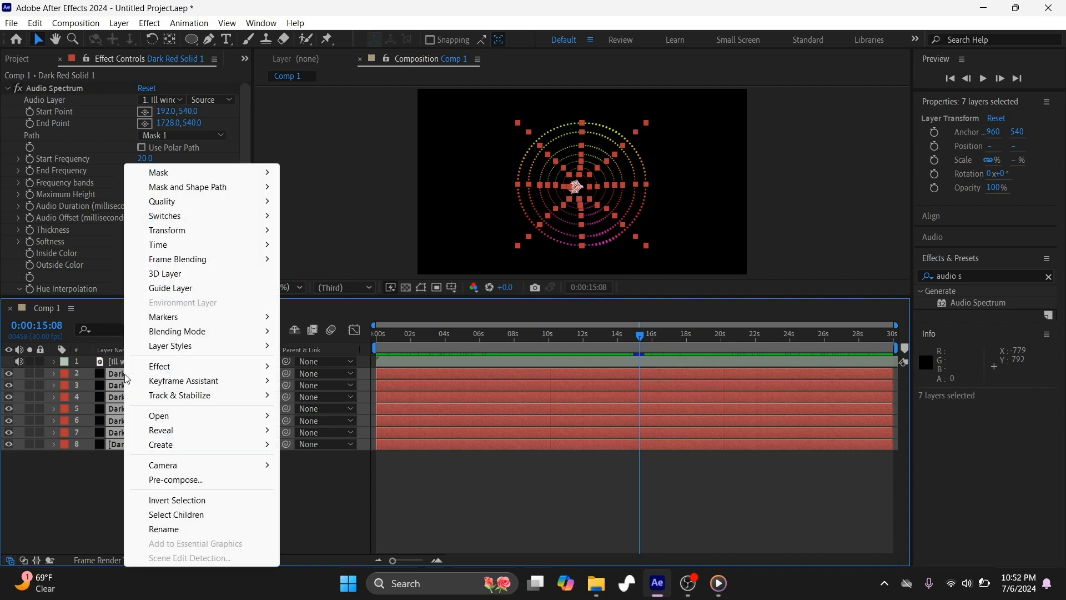
click(176, 479)
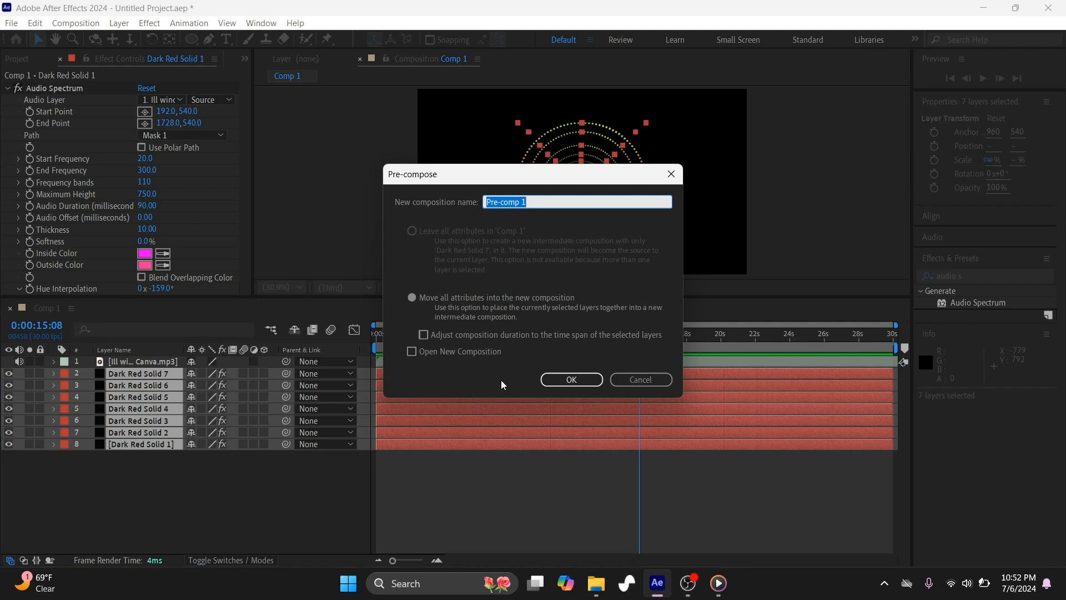
click(414, 298)
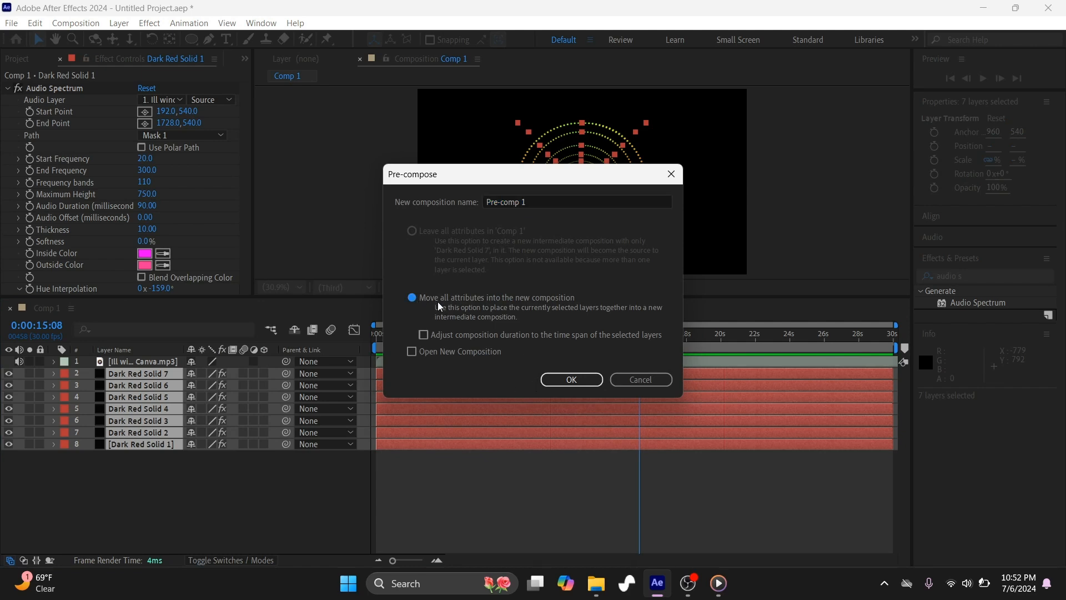
click(571, 375)
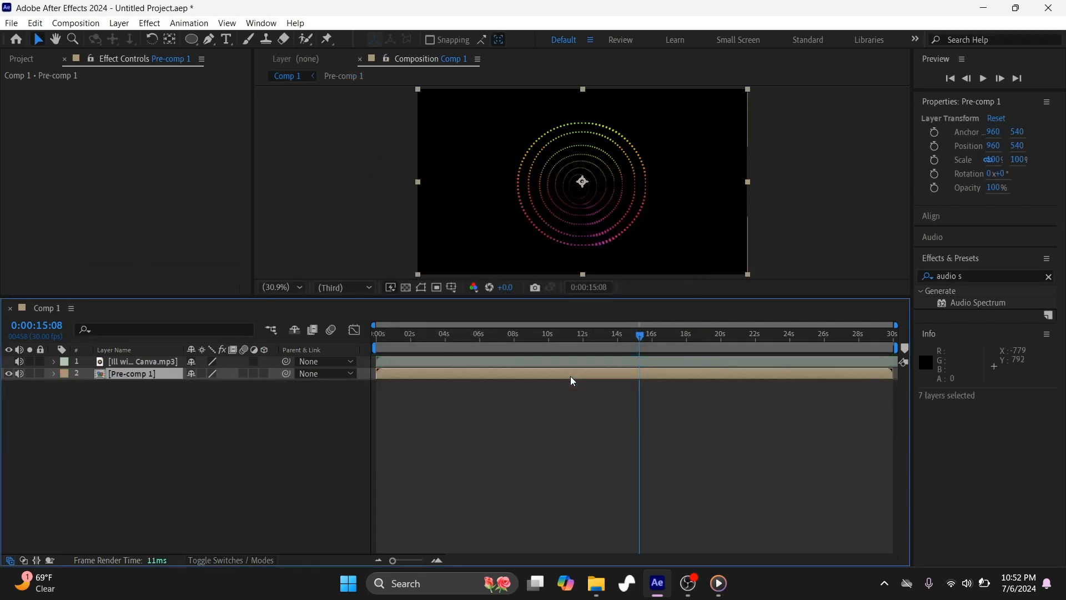
key(space)
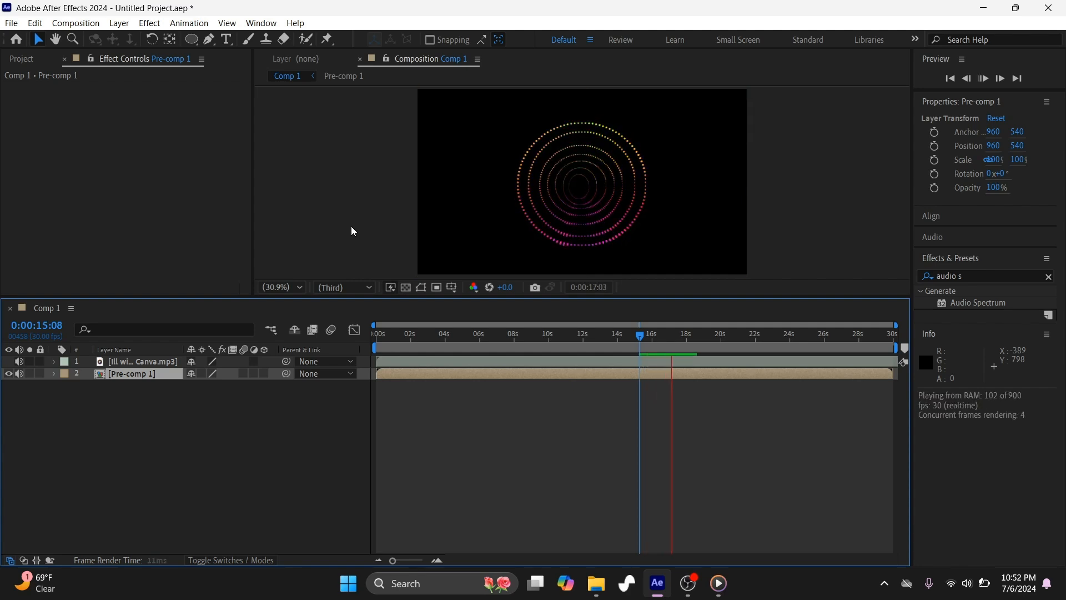
key(space)
Scale Pre-comp 1 to about 67 × 57%, position it at about 963, 417, and preview the smaller rings.
click(566, 203)
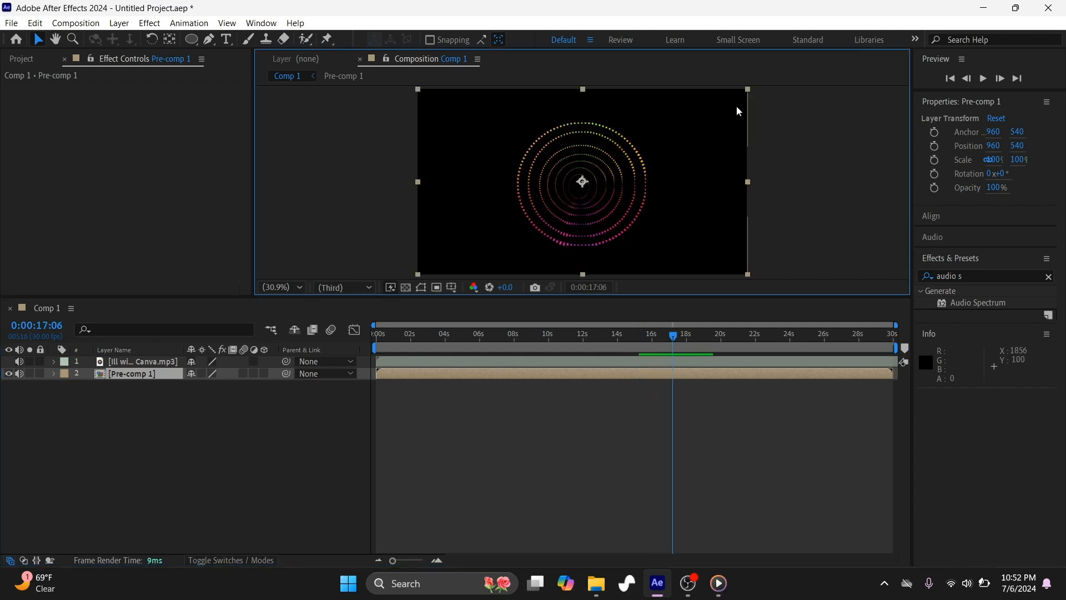
drag(745, 88, 705, 118)
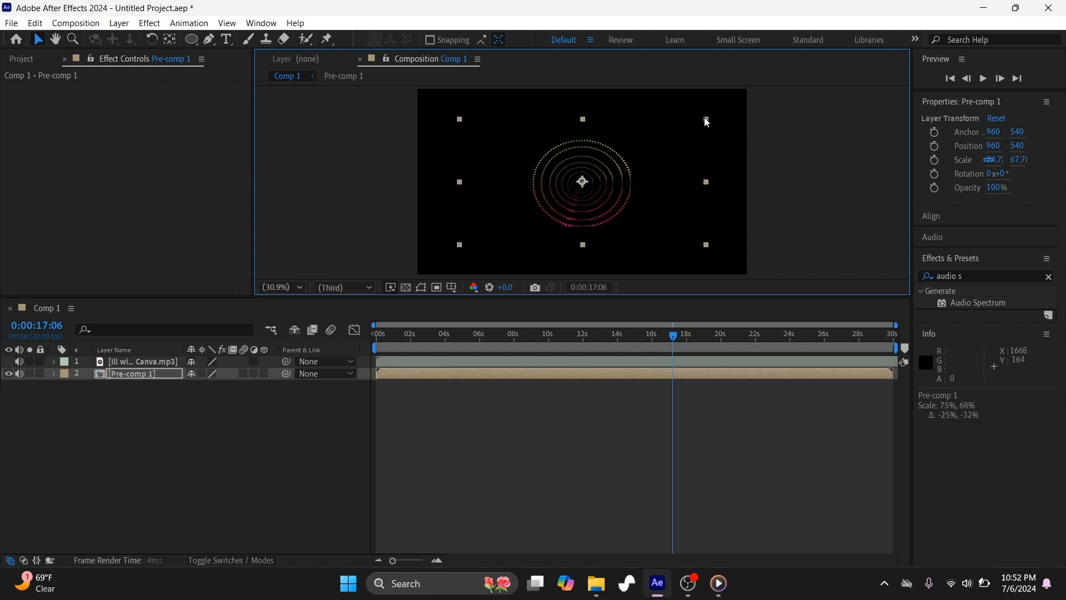
mouse_move(616, 195)
mouse_down()
mouse_move(609, 168)
mouse_move(616, 175)
mouse_up()
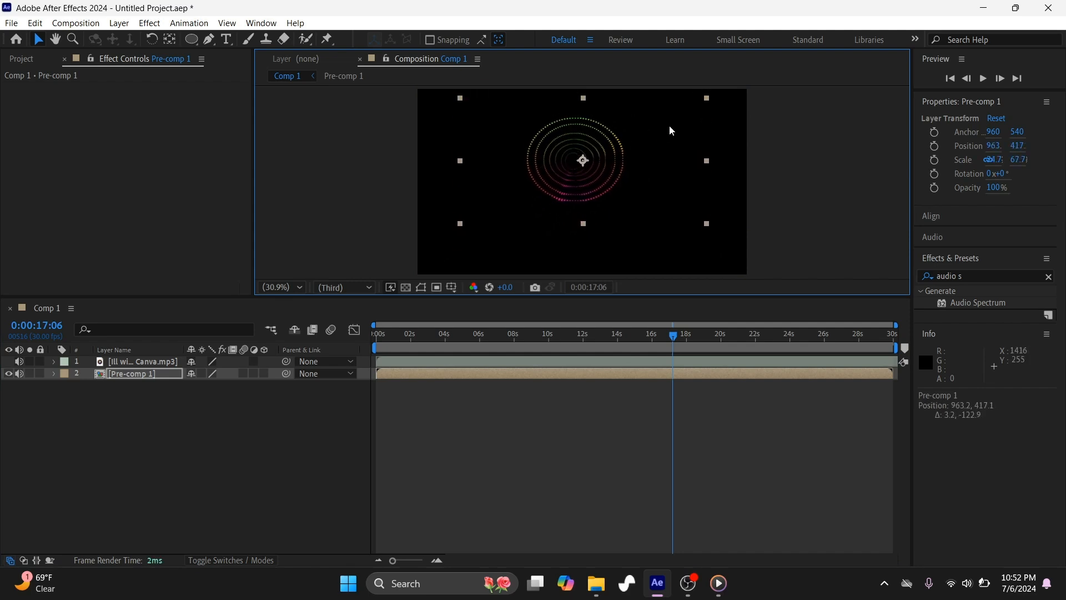
mouse_move(706, 99)
mouse_down()
mouse_move(688, 111)
mouse_move(716, 112)
mouse_move(694, 110)
mouse_up()
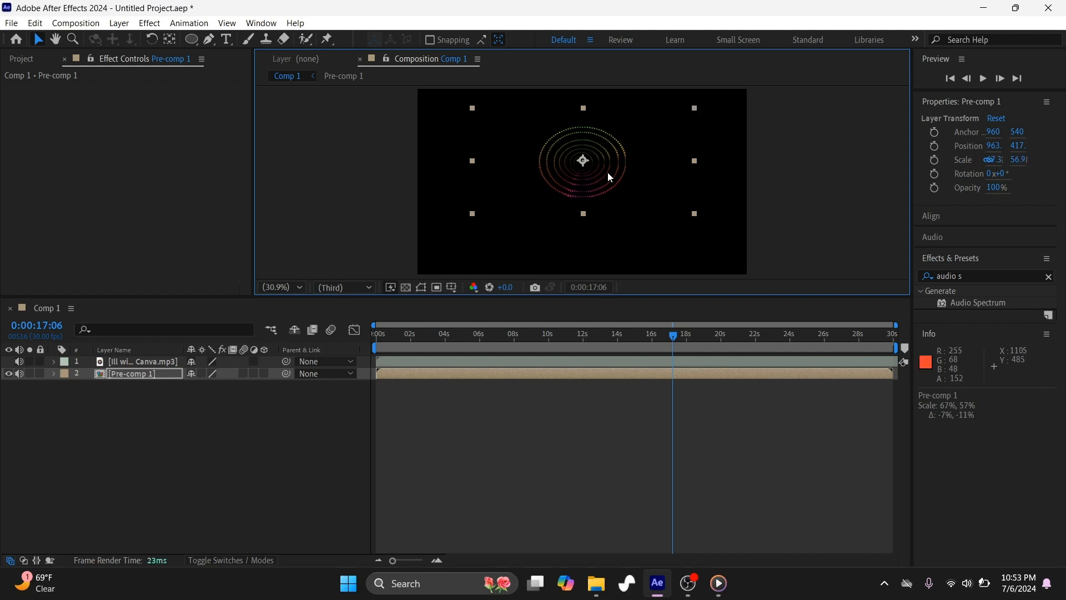
key(space)
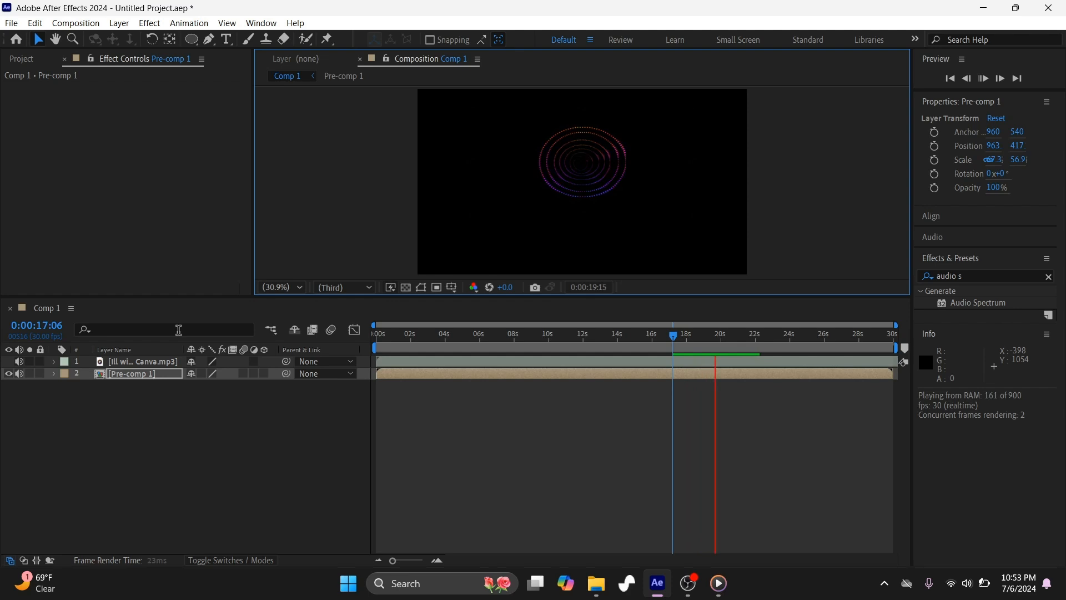
key(space)
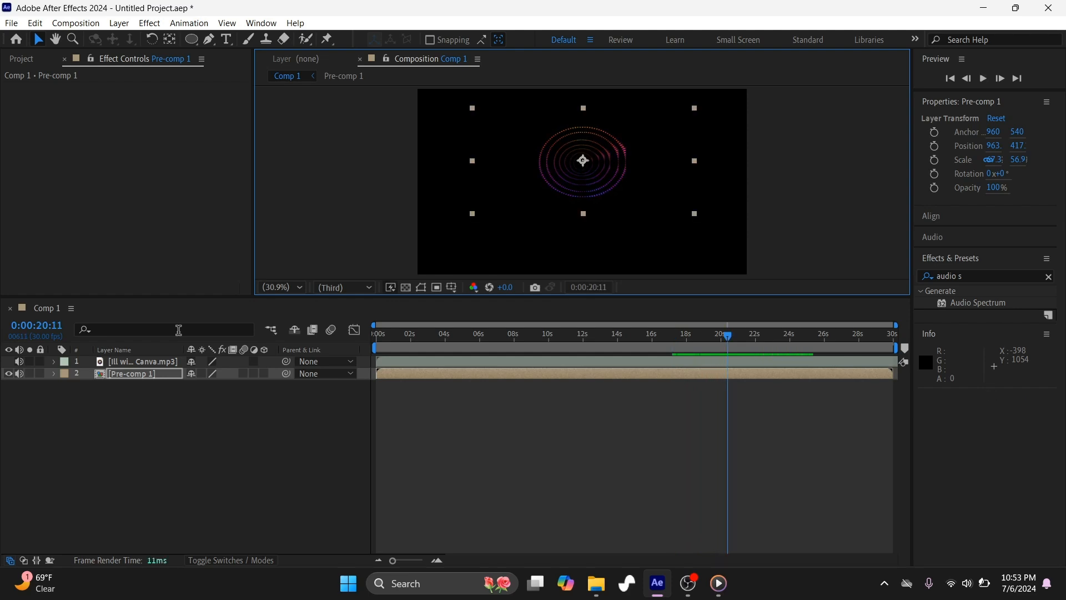
Import Ill Wind Blowing Video from the Youtube Files folder into Comp 1, place it beneath Pre-comp 1, and preview the result.
click(126, 377)
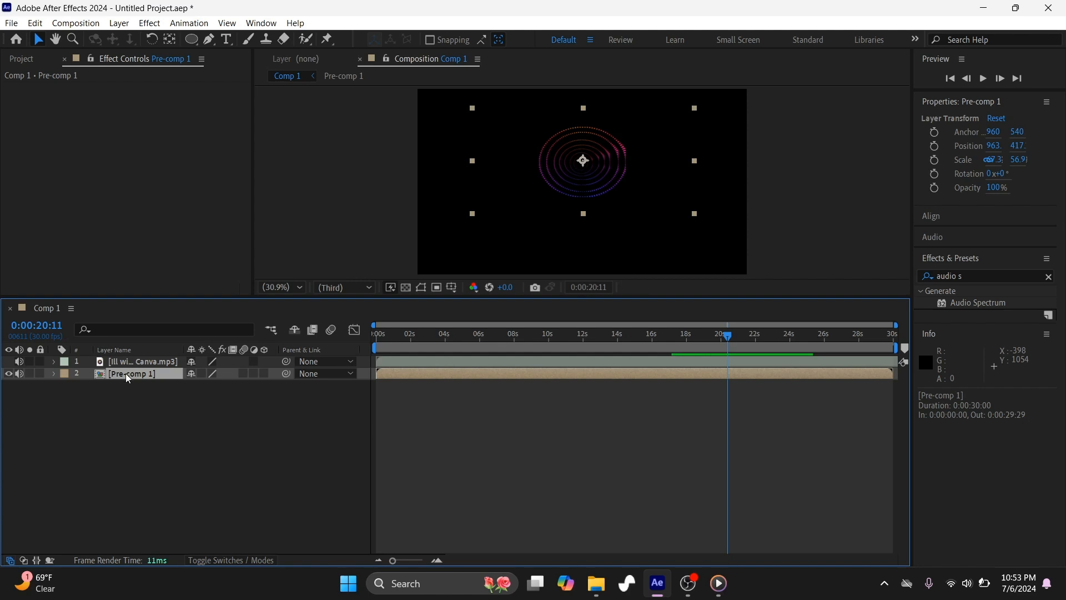
click(594, 585)
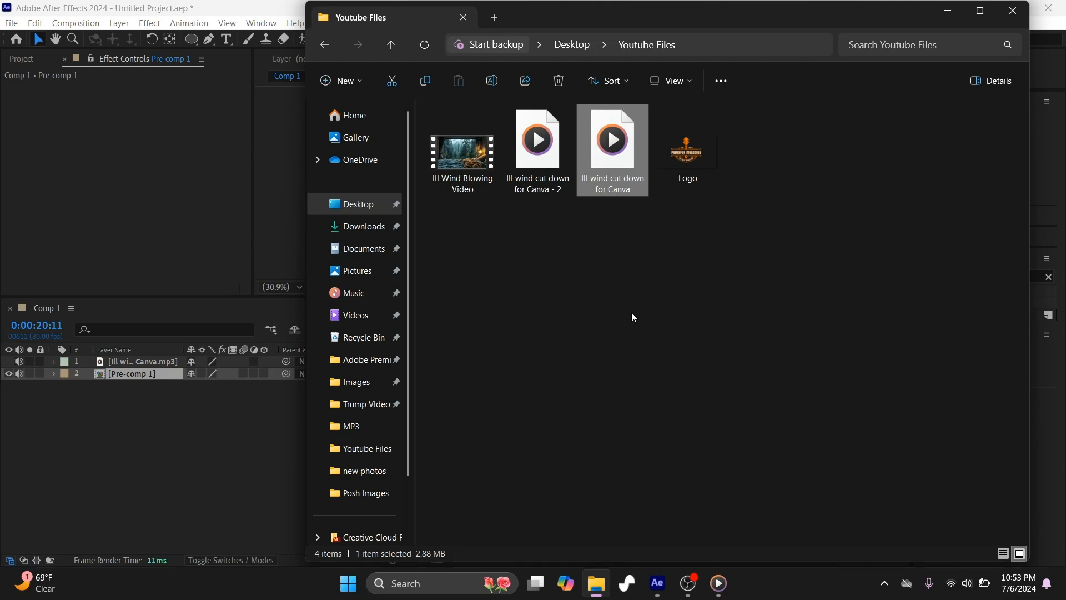
click(477, 152)
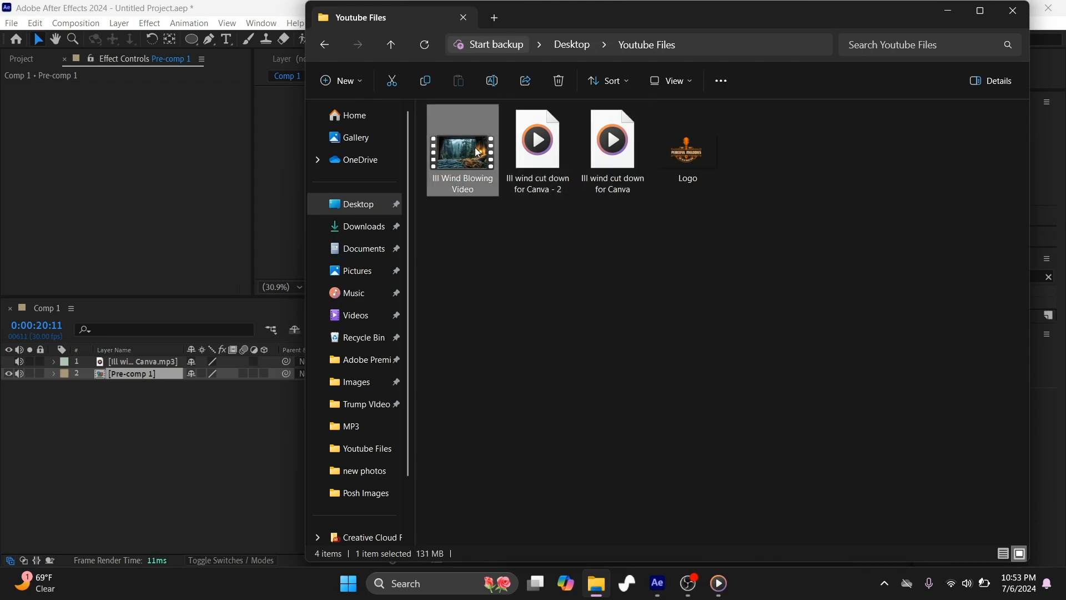
drag(478, 152, 133, 442)
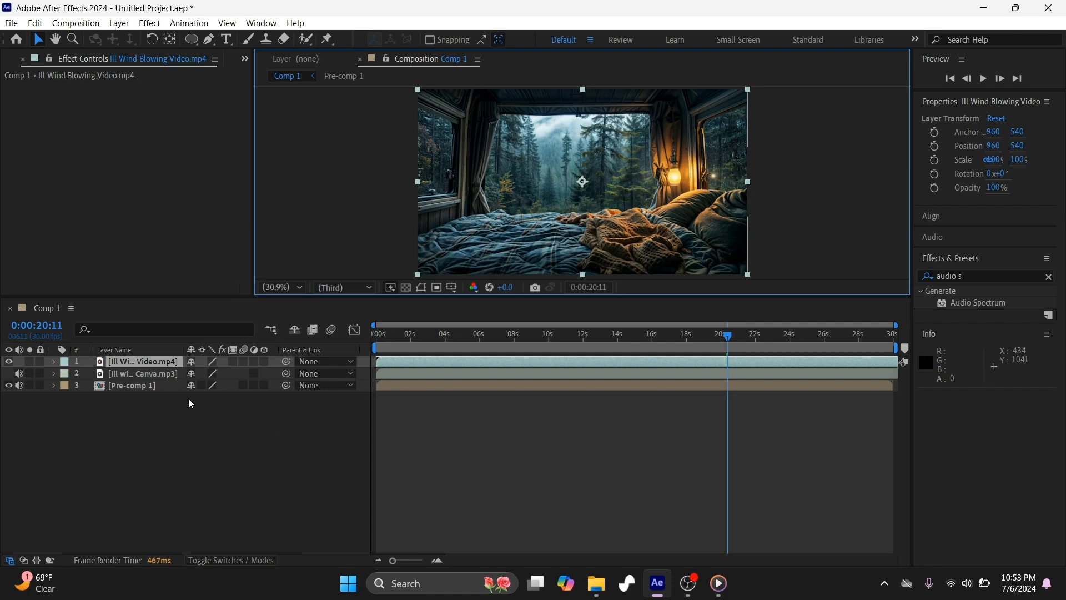
drag(153, 361, 148, 401)
key(space)
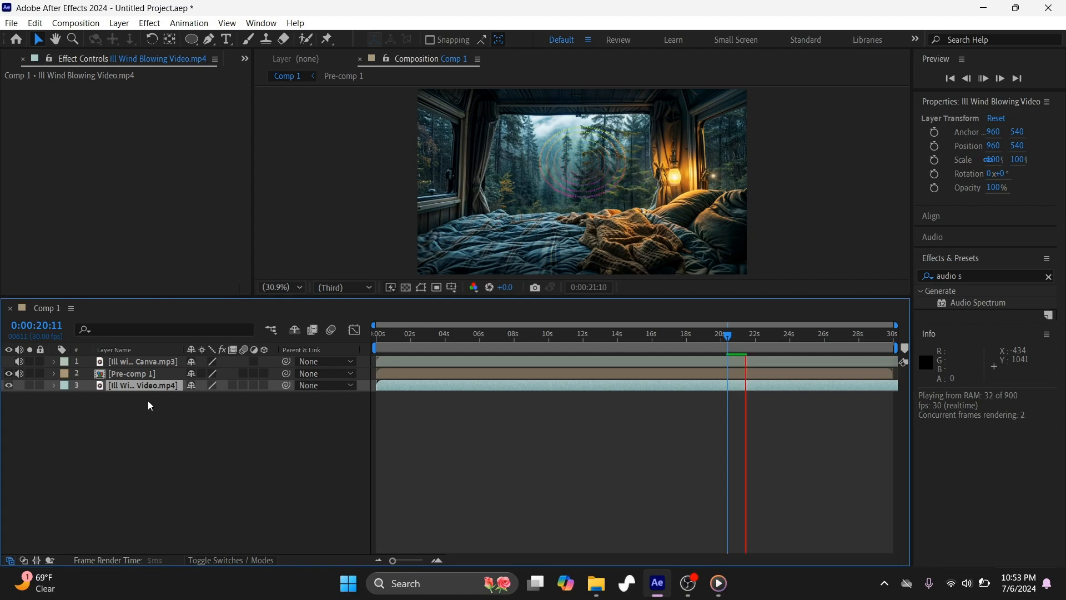
key(space)
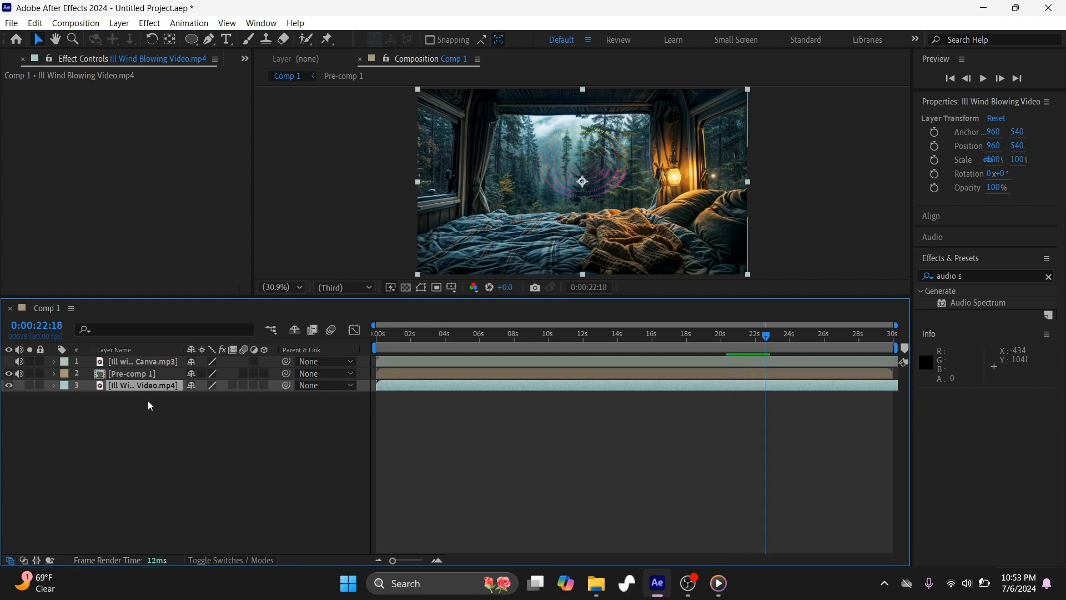
Return to the start of the composition, search the effects for "hue", and apply Hue/Saturation to the background video layer.
drag(770, 343, 371, 332)
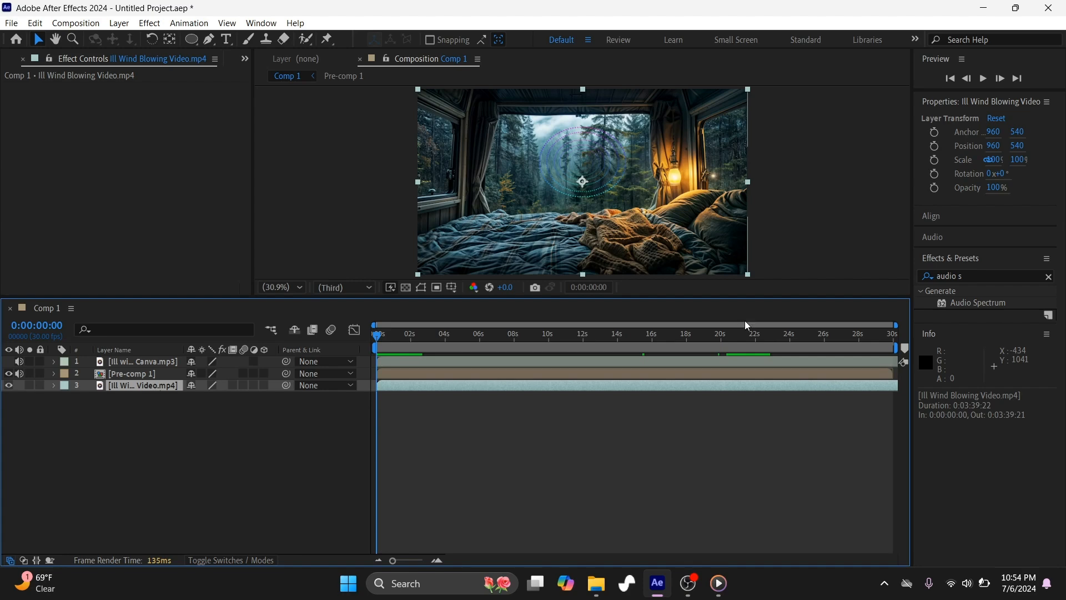
click(976, 276)
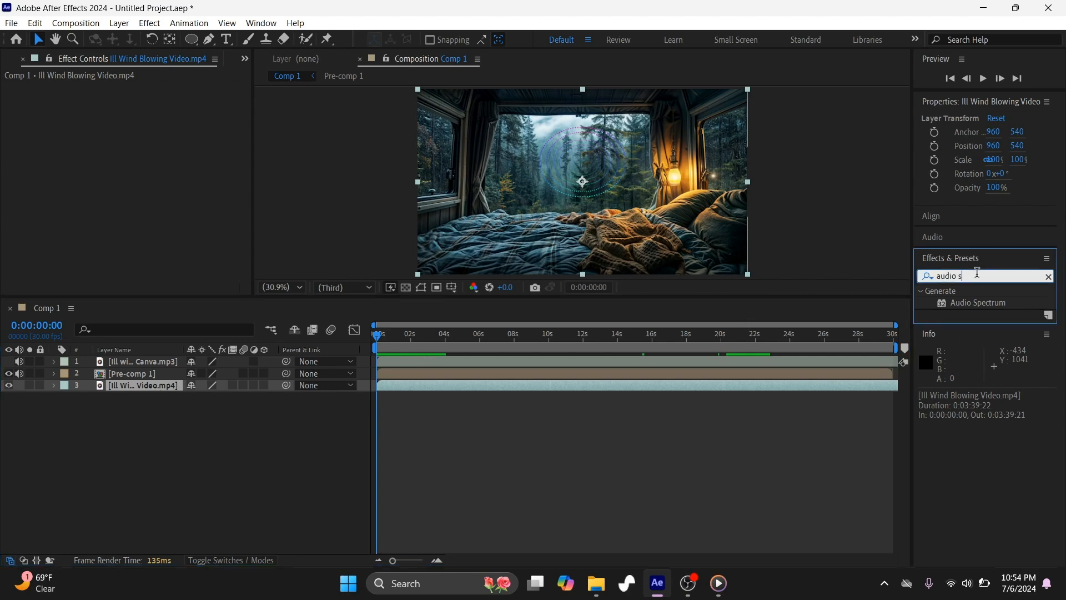
key(BackSpace)
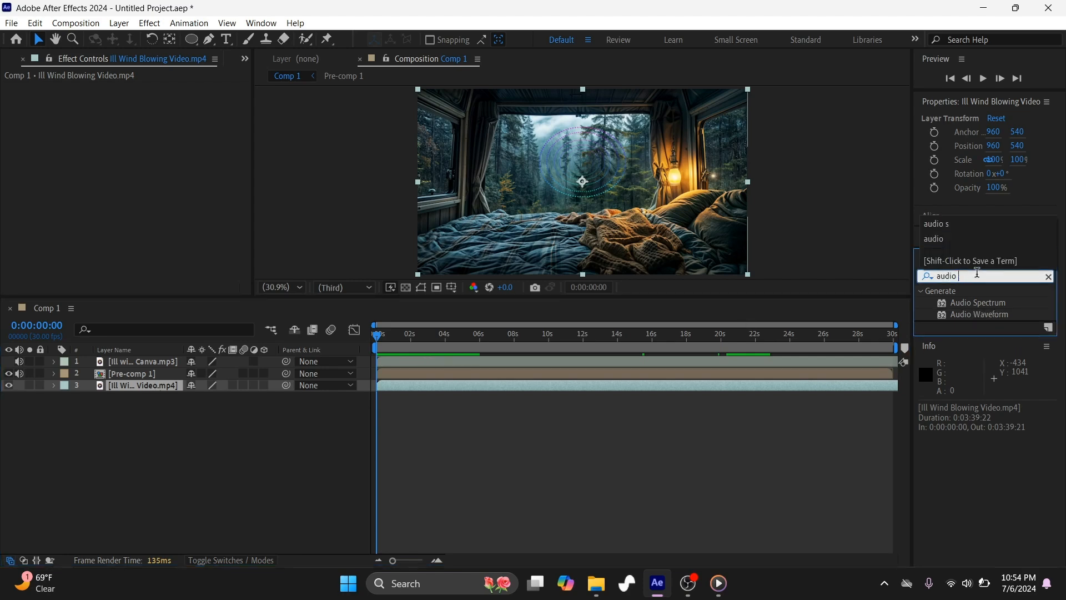
key(BackSpace)
key(BackSpace)
key(BackSpace)
key(BackSpace)
key(BackSpace)
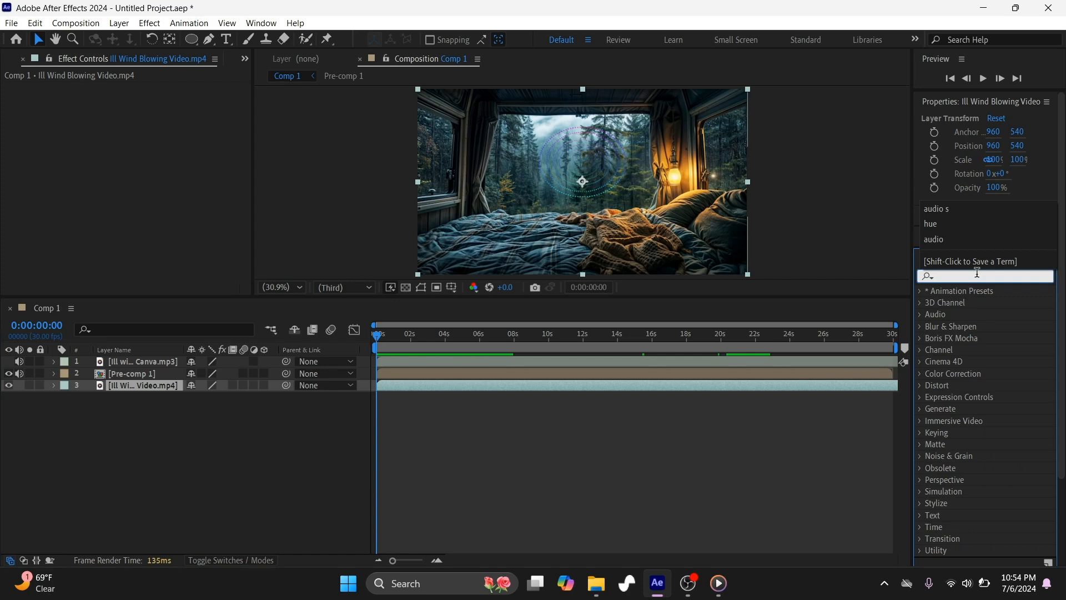
text(hue)
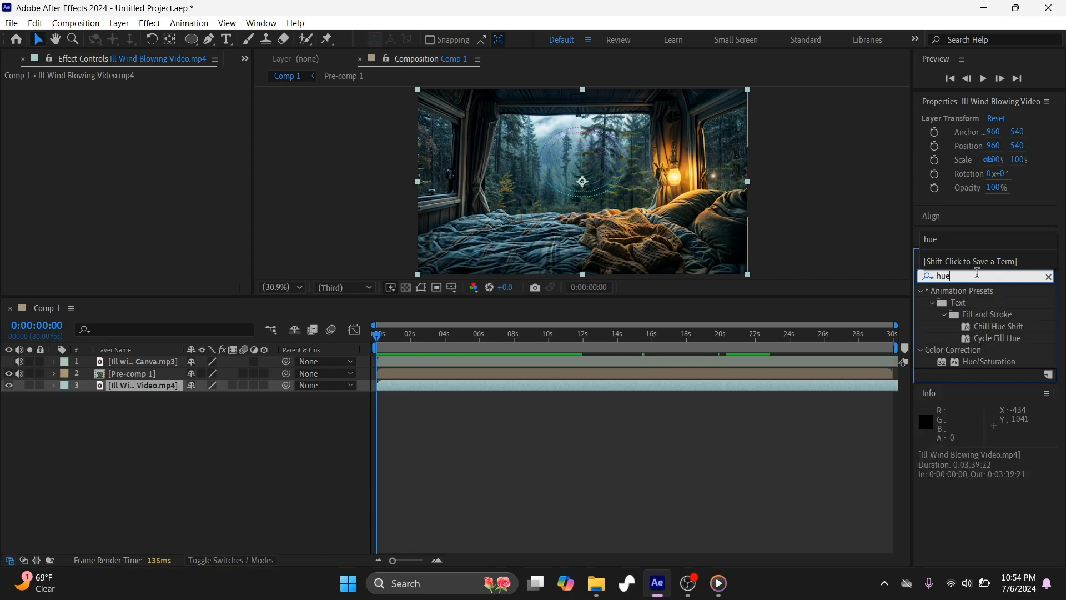
click(261, 23)
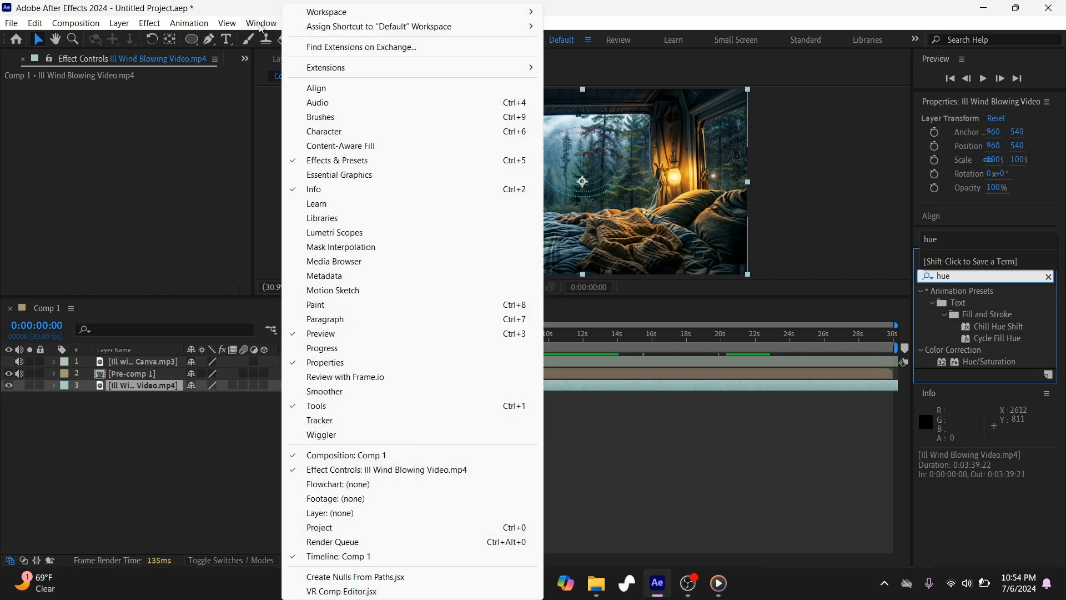
click(318, 161)
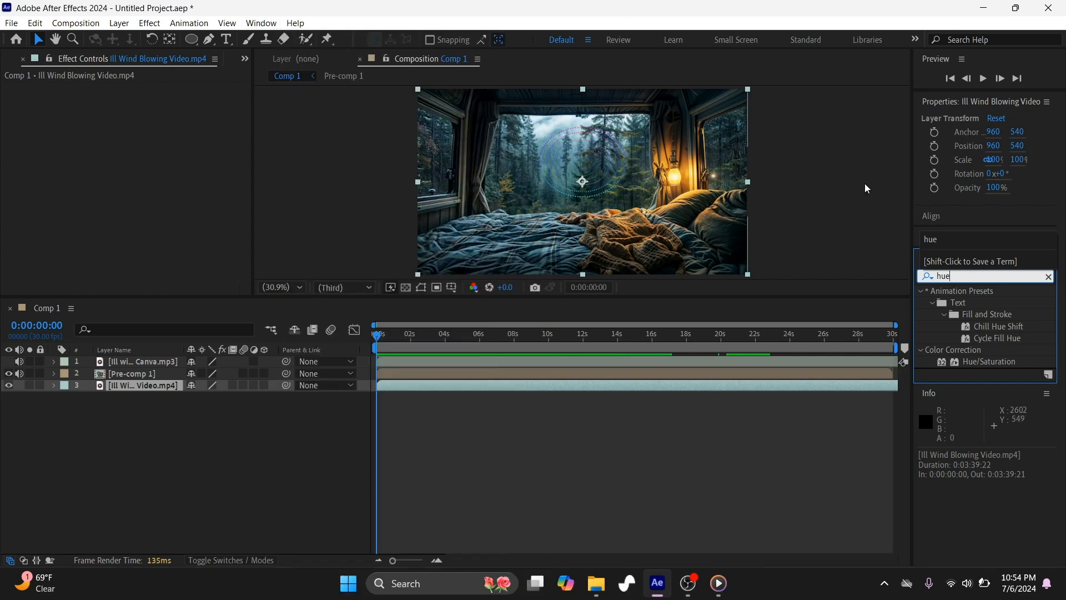
click(990, 361)
drag(992, 363, 169, 384)
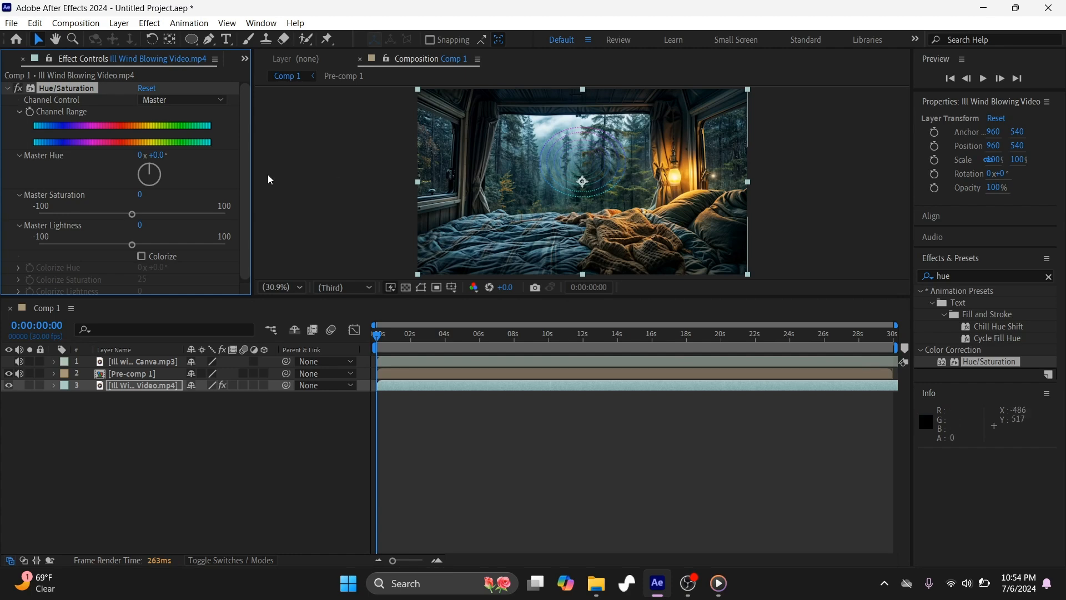
Set the background video's Master Lightness to -45, preview the rings over it, and deselect the layer.
drag(132, 245, 91, 247)
key(space)
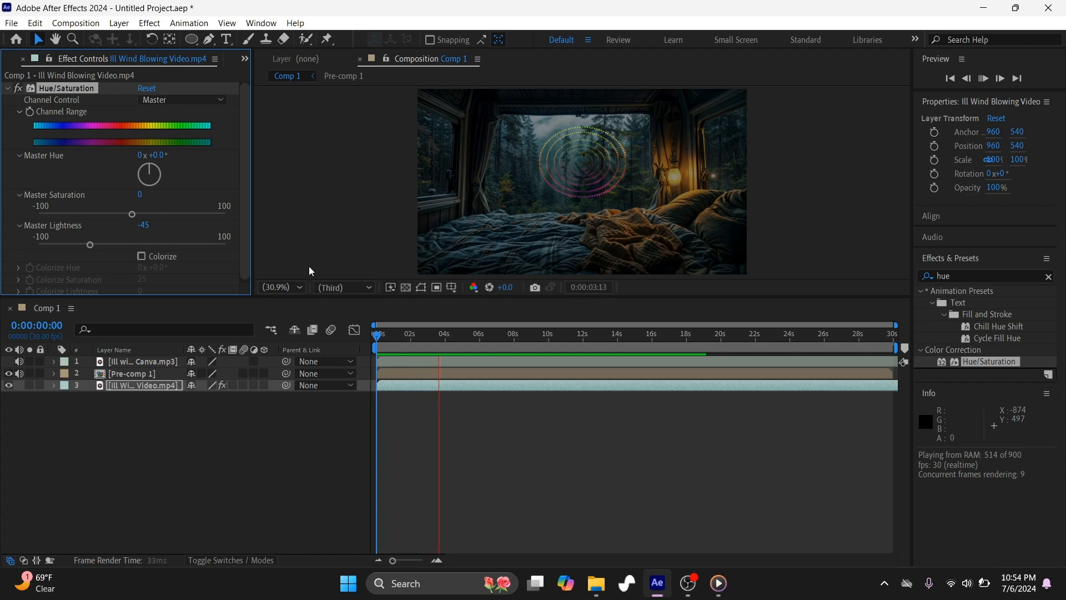
key(space)
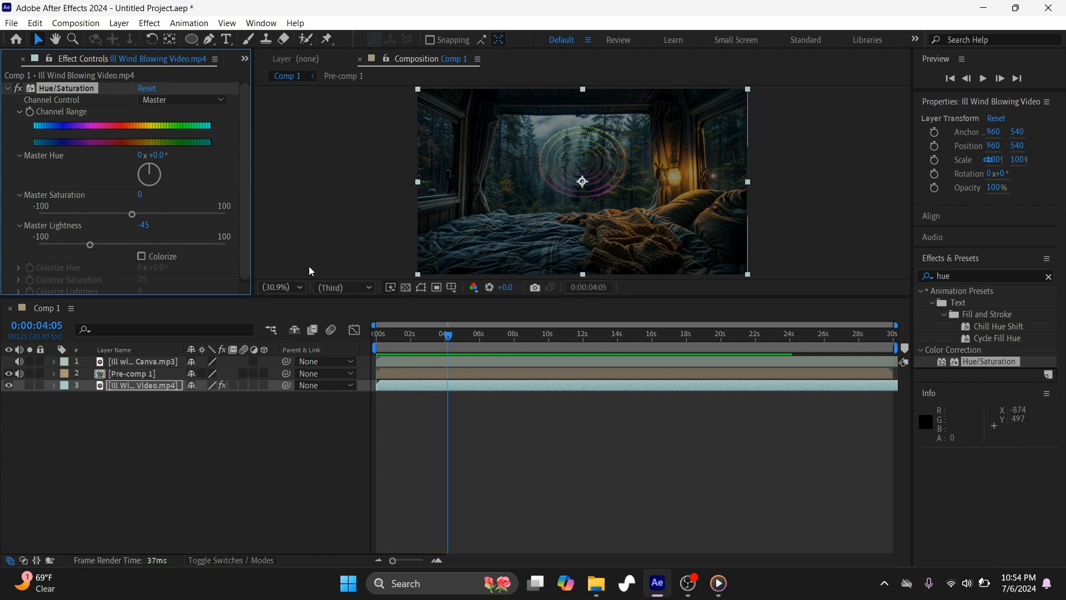
click(135, 431)
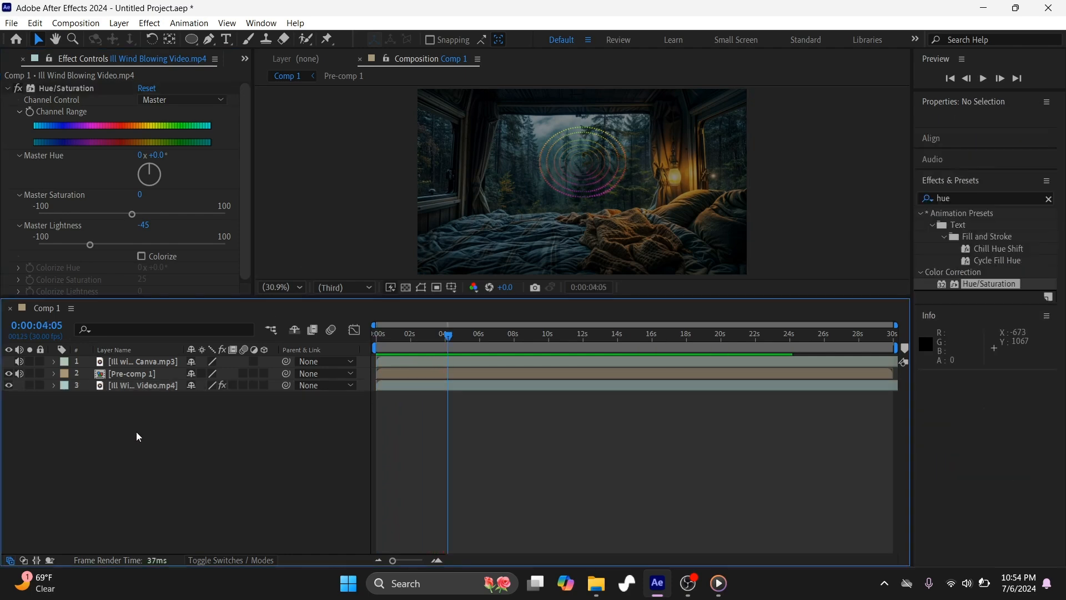
In Pre-comp 1, set the outermost ring's Audio Spectrum Inside Color to orange (RGB 255, 140, 0).
click(124, 379)
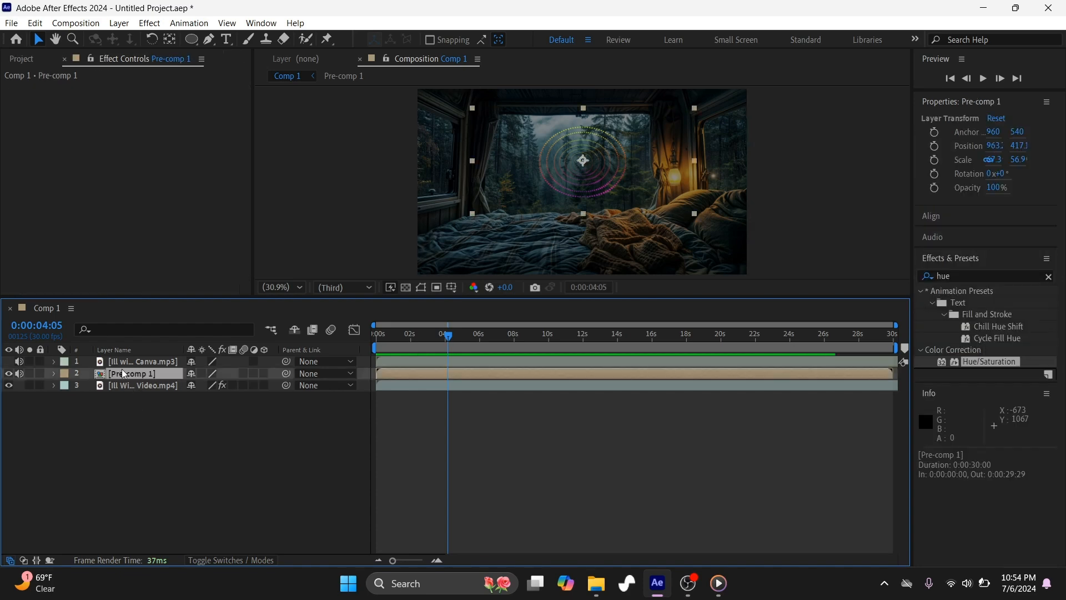
double_click(121, 365)
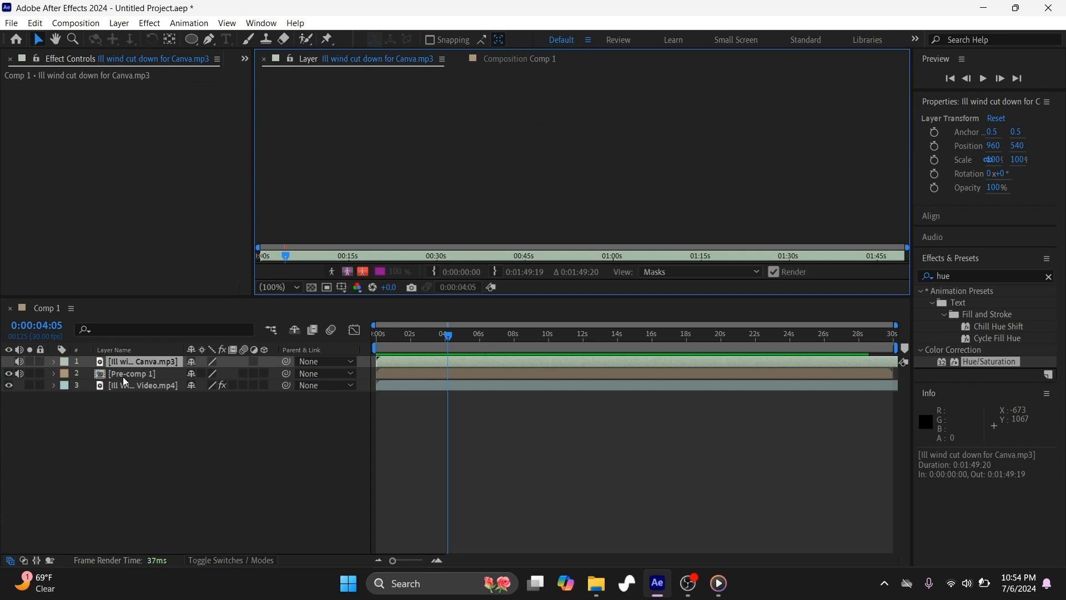
double_click(122, 376)
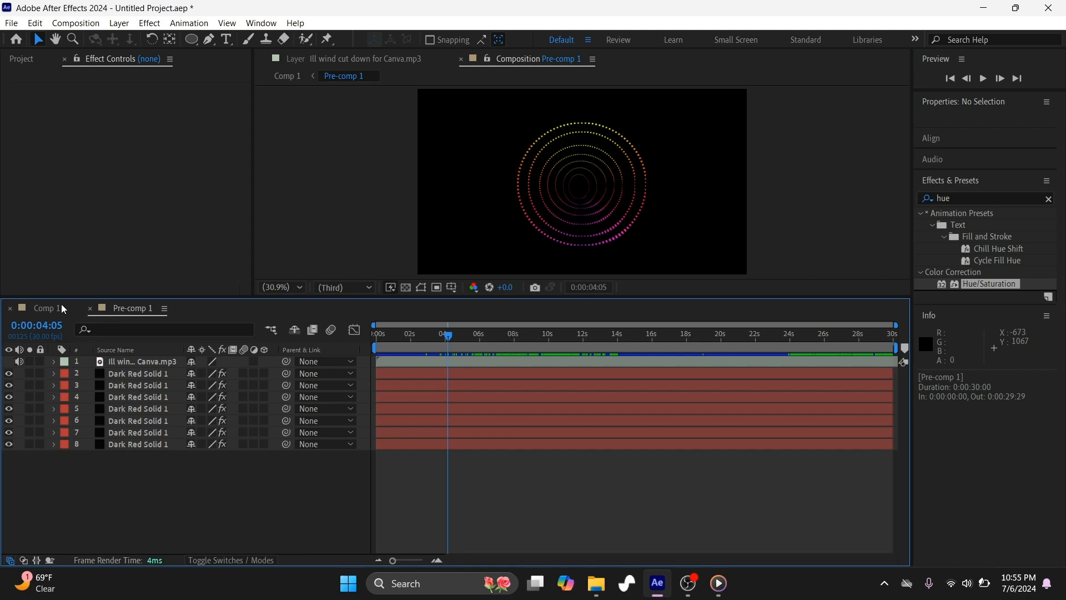
click(45, 305)
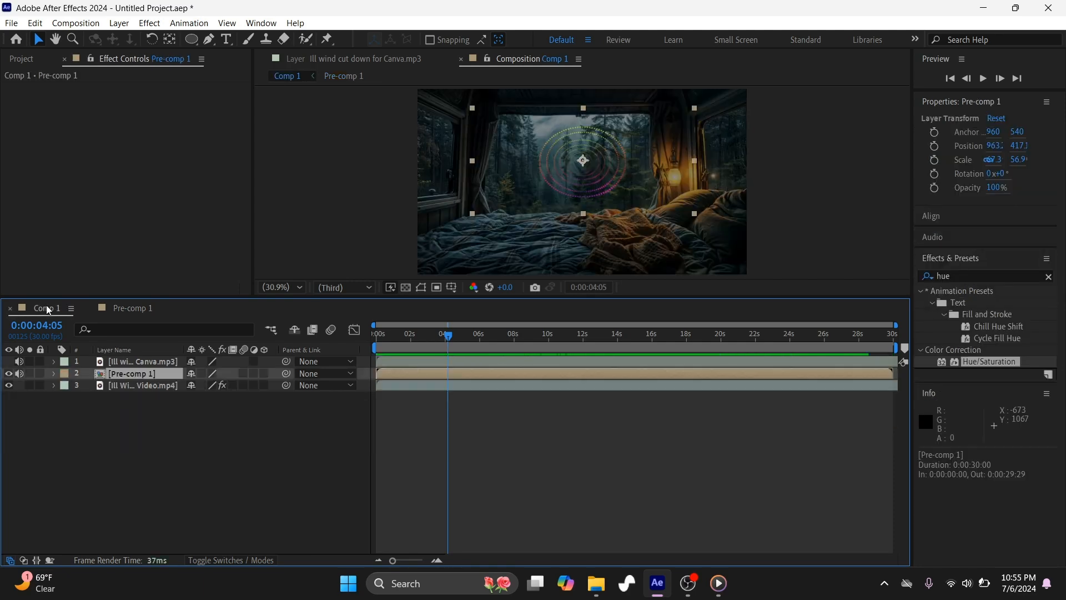
click(118, 307)
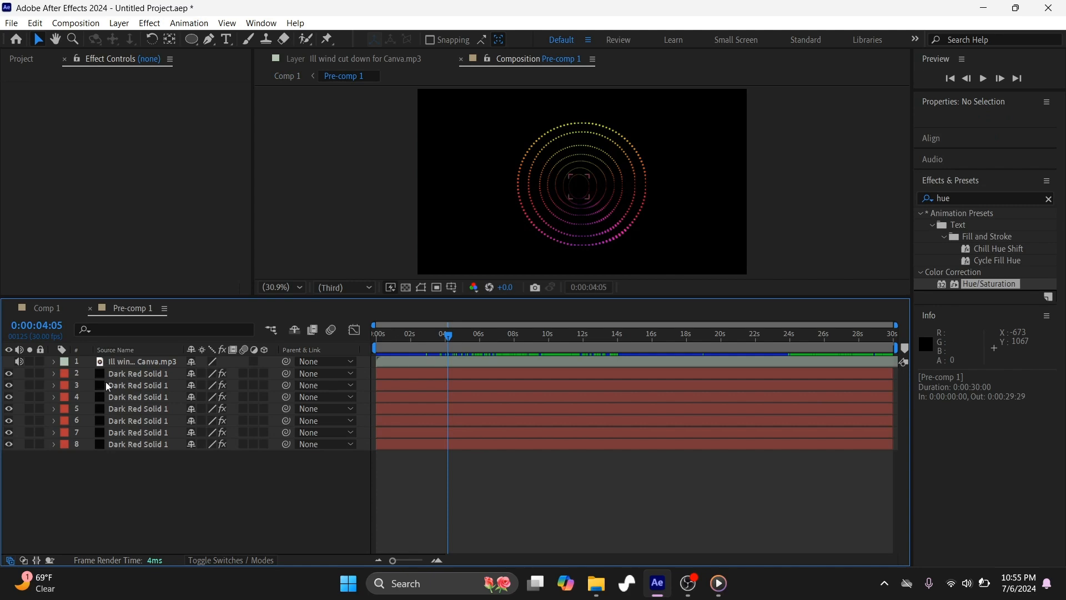
click(53, 444)
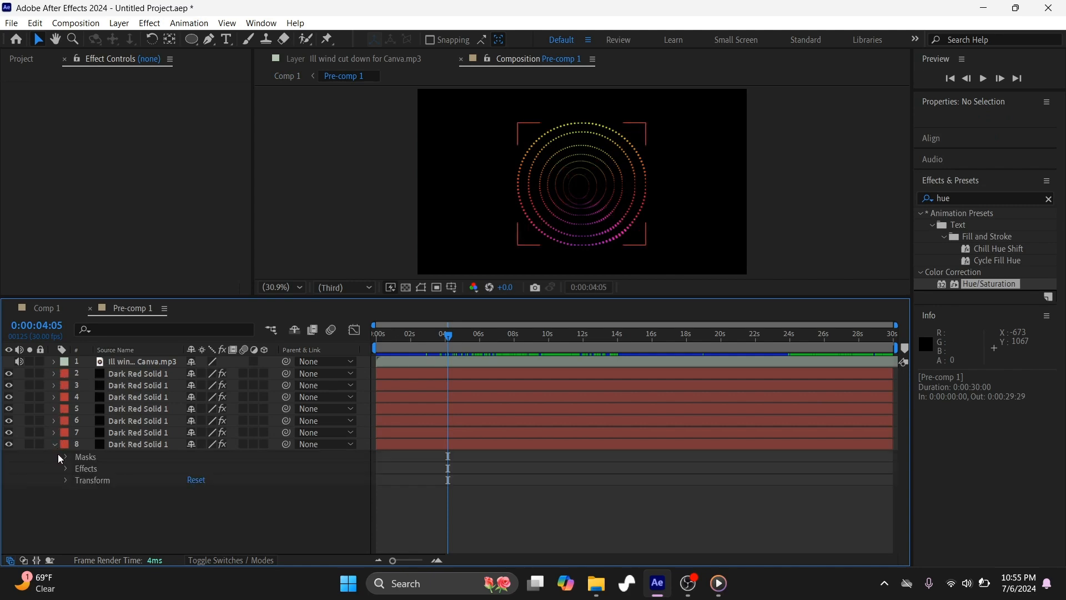
click(54, 444)
click(115, 444)
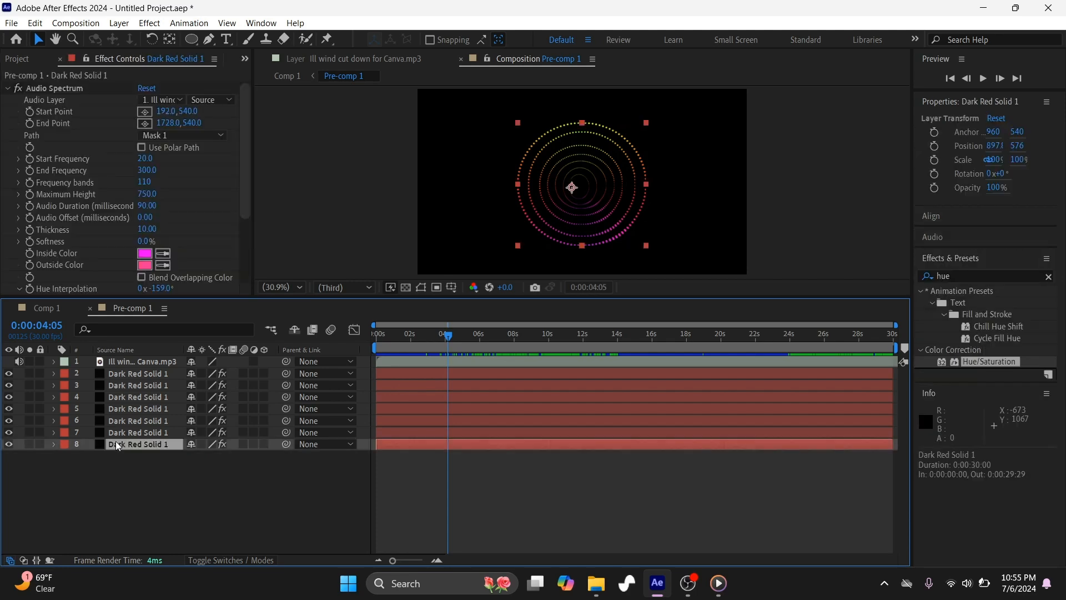
click(144, 255)
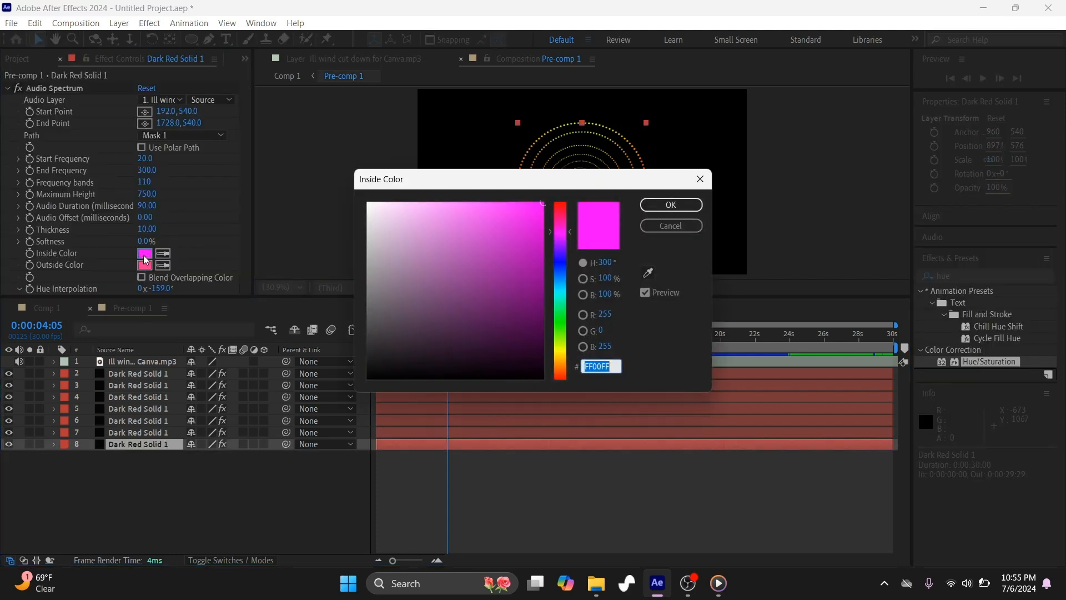
click(561, 361)
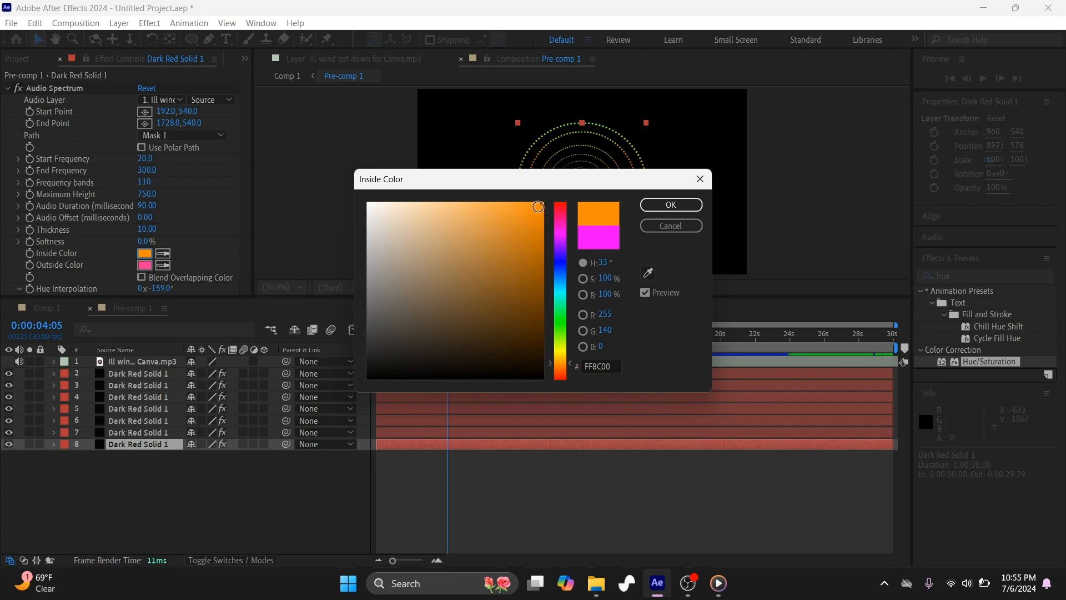
click(669, 206)
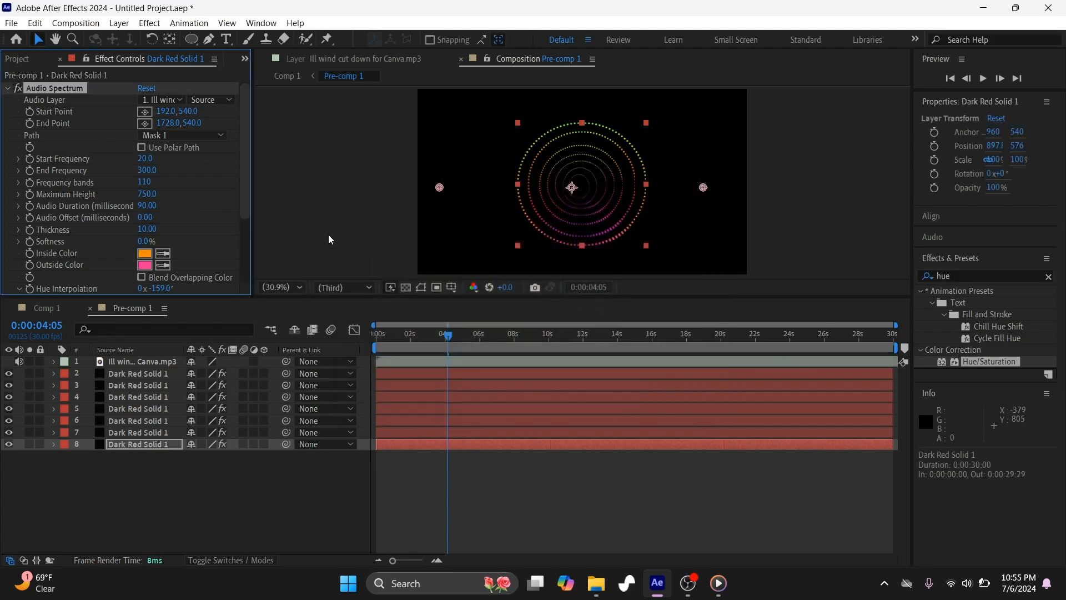
Set the outermost ring's Audio Spectrum Outside Color to yellow.
click(144, 265)
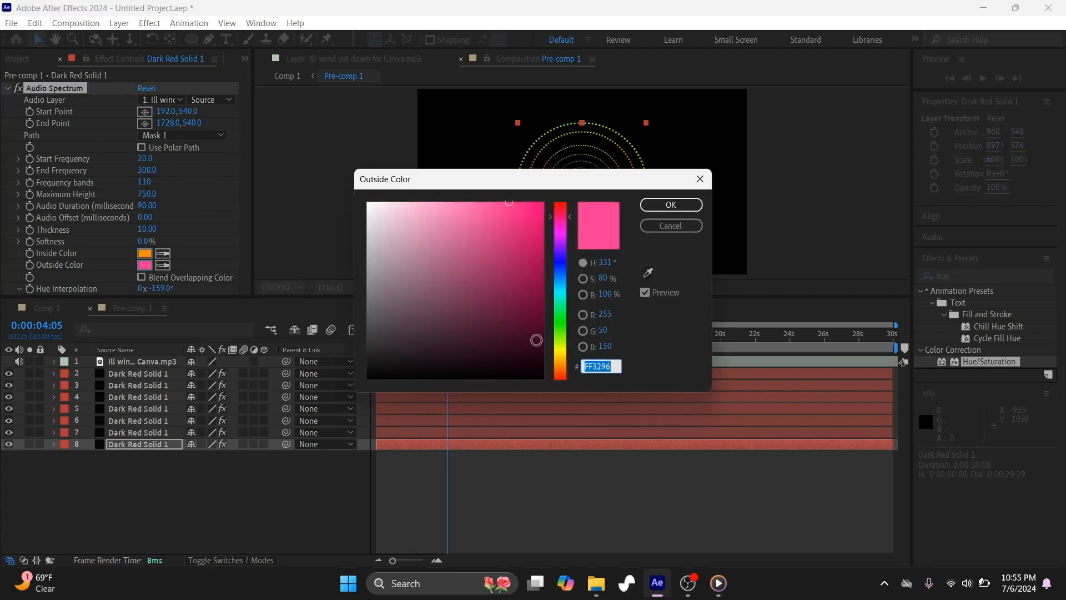
click(563, 349)
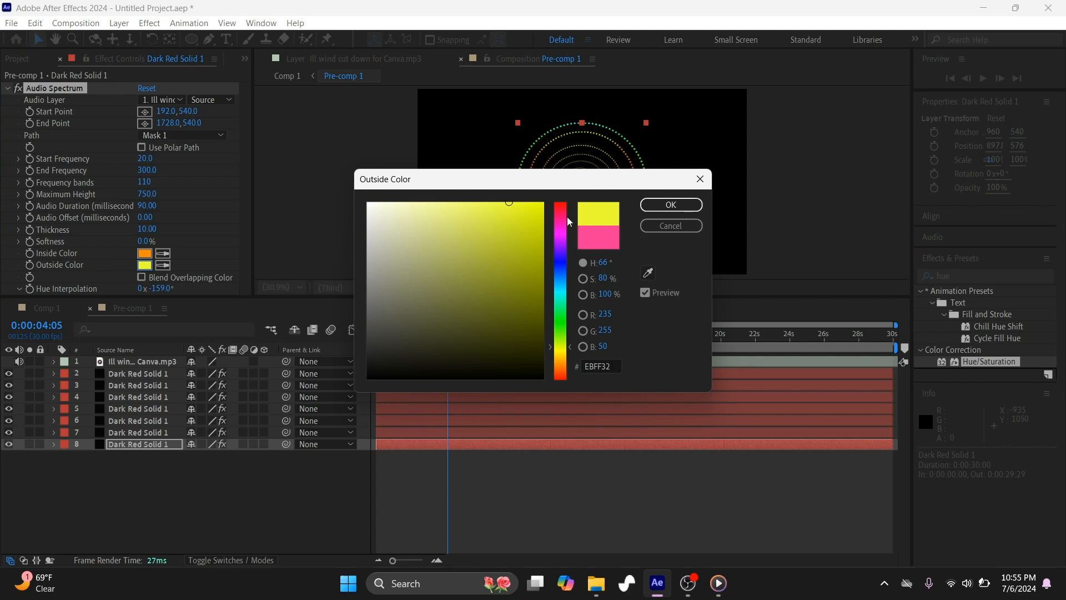
click(661, 203)
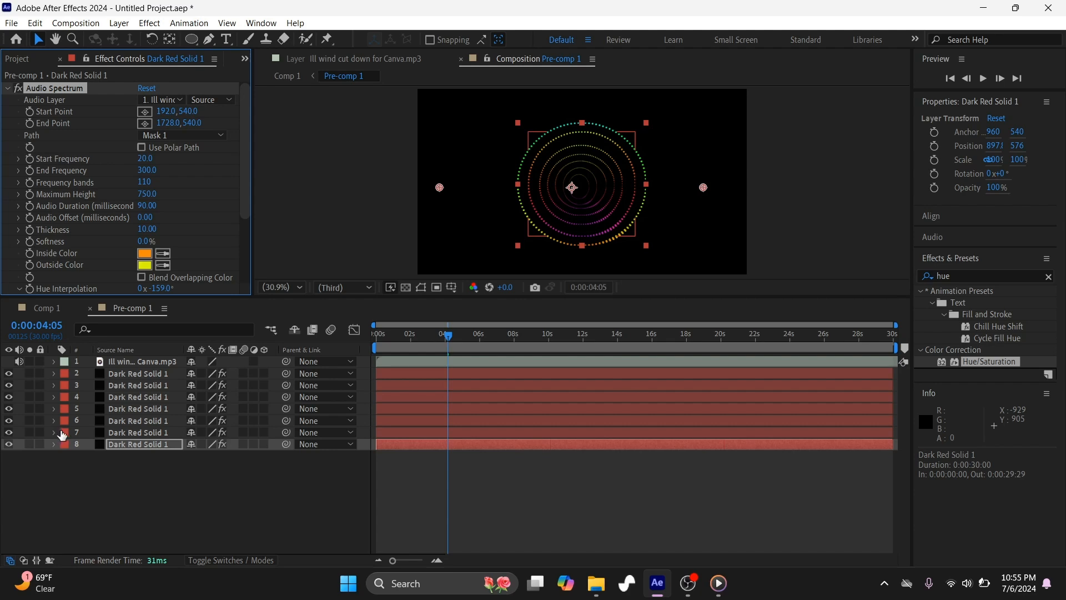
Give the second-largest ring, layer 7, an orange Inside Color and a yellow Outside Color (F8F40A).
click(121, 436)
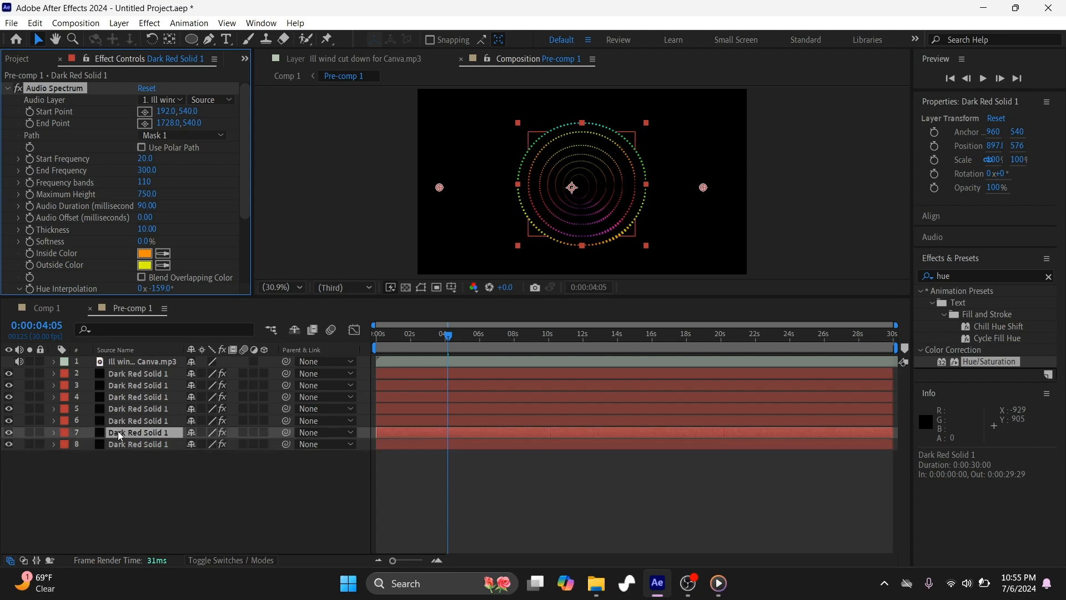
click(145, 253)
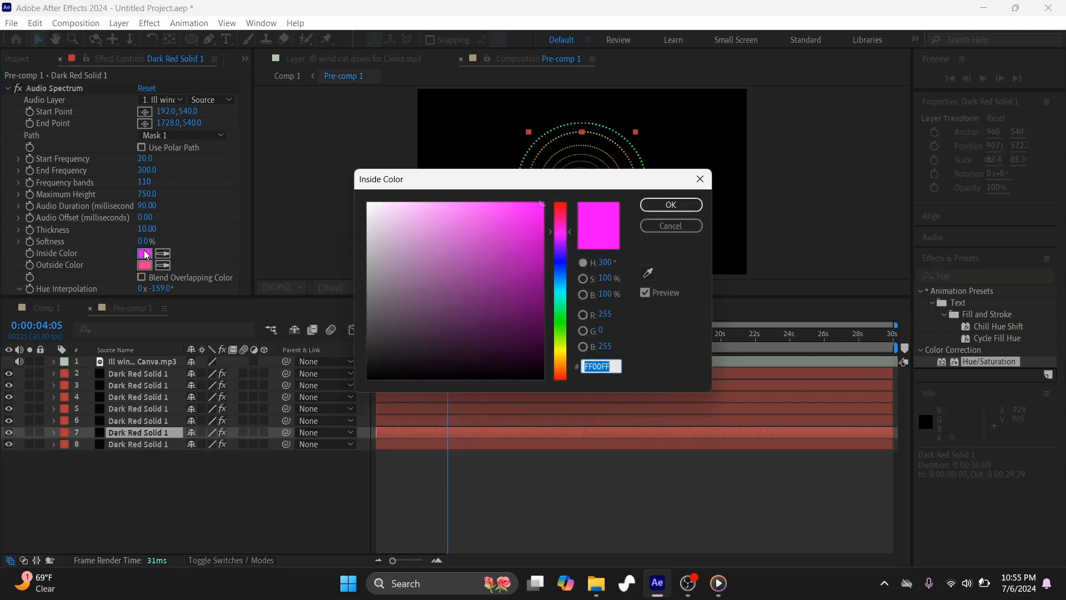
click(561, 358)
drag(538, 250, 536, 212)
click(660, 204)
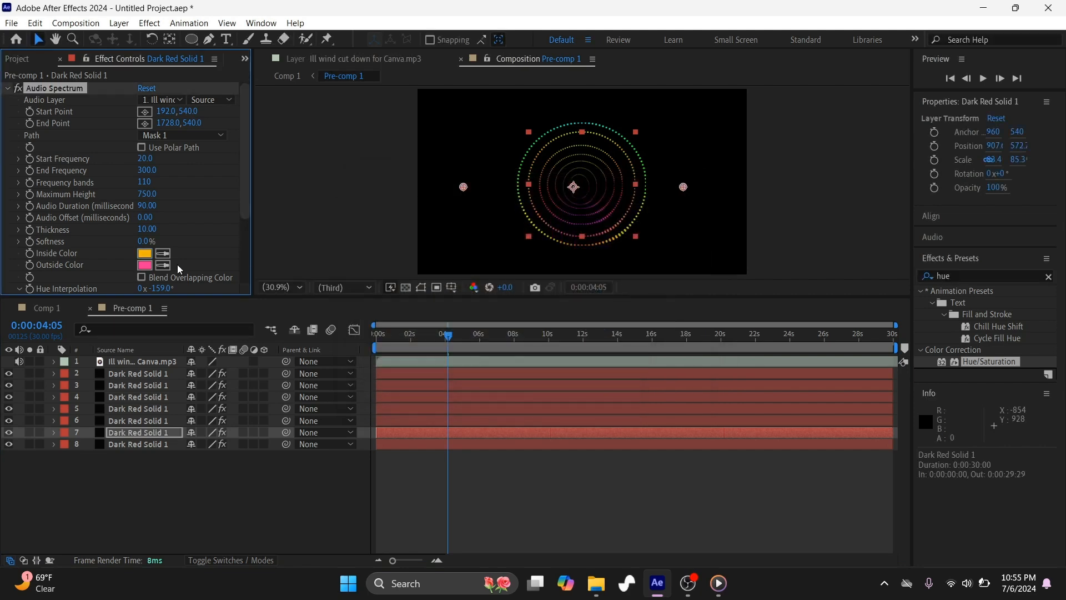
click(145, 268)
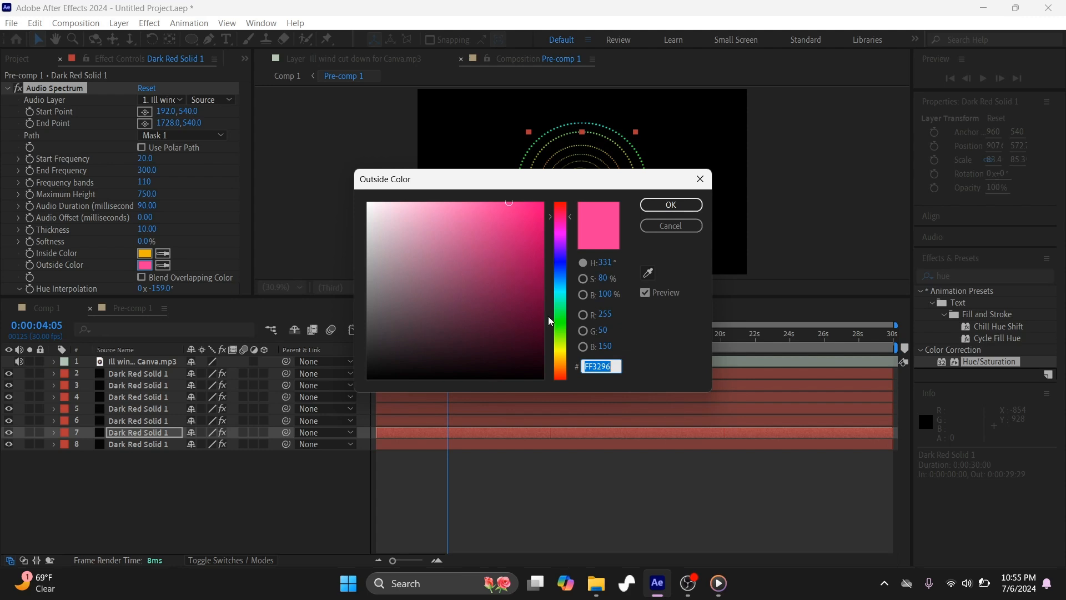
click(560, 350)
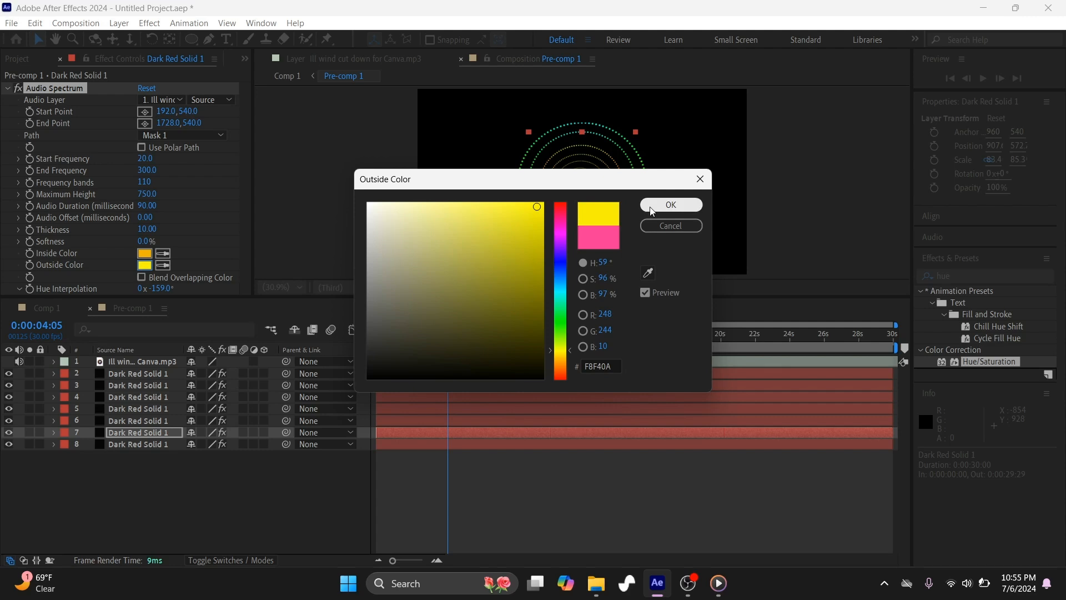
click(666, 206)
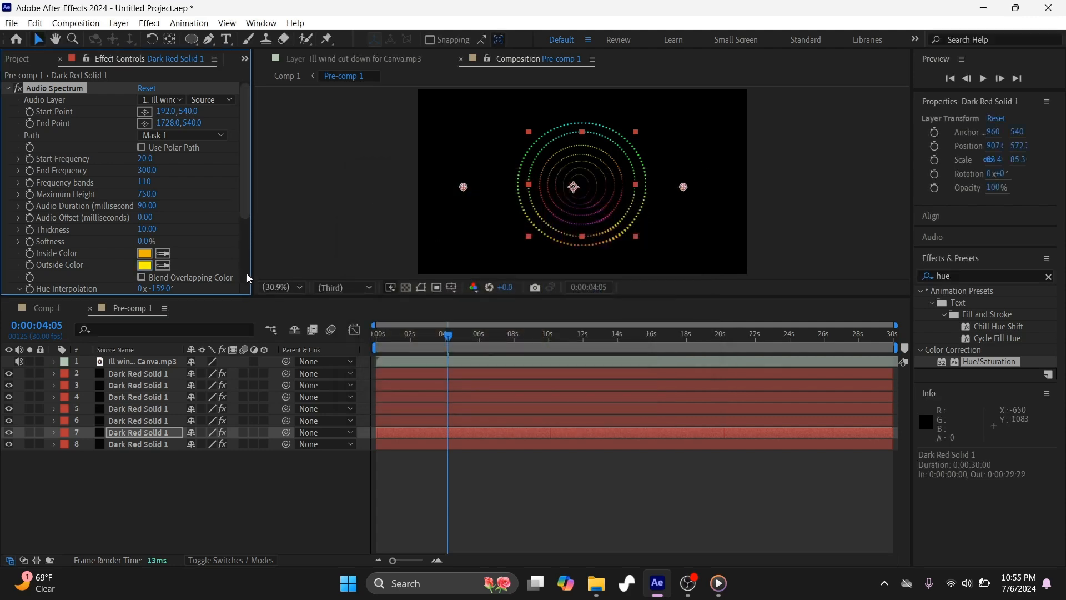
Return to Comp 1 and preview the recoloured rings over the background video.
click(43, 309)
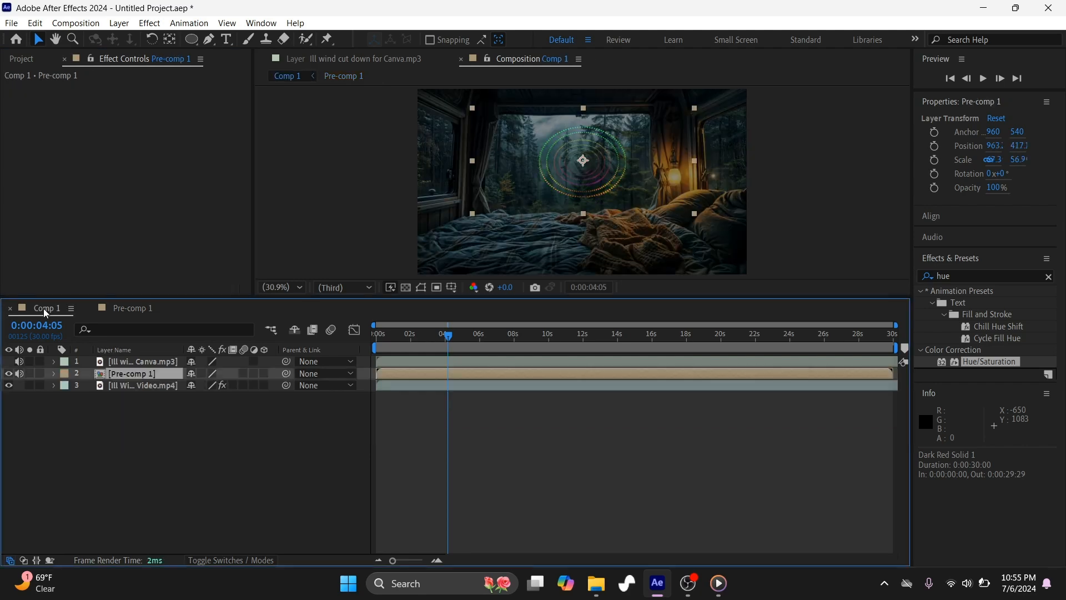
key(space)
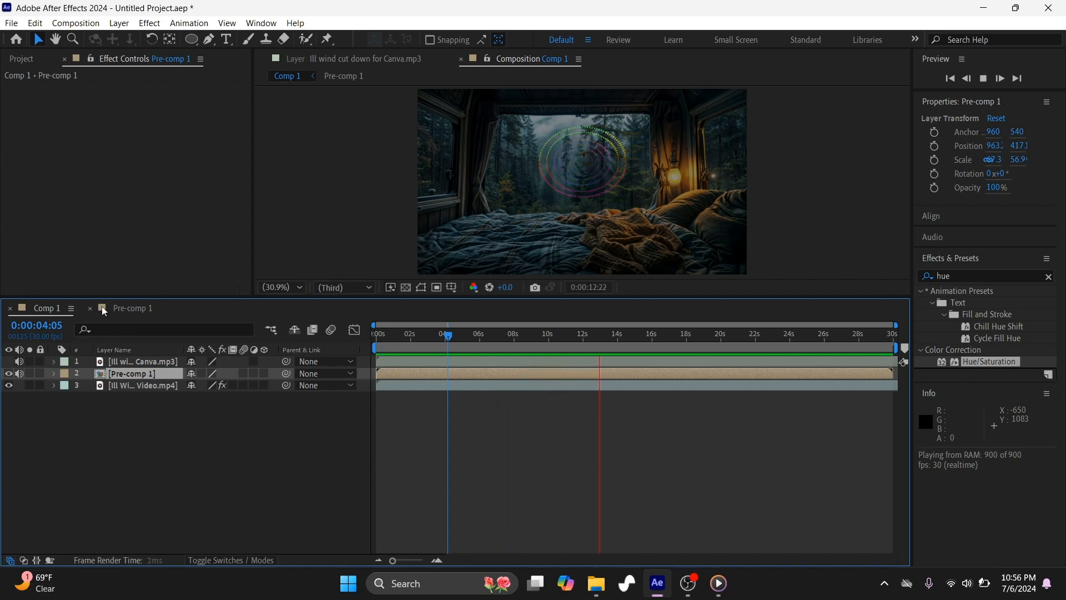
key(space)
click(122, 386)
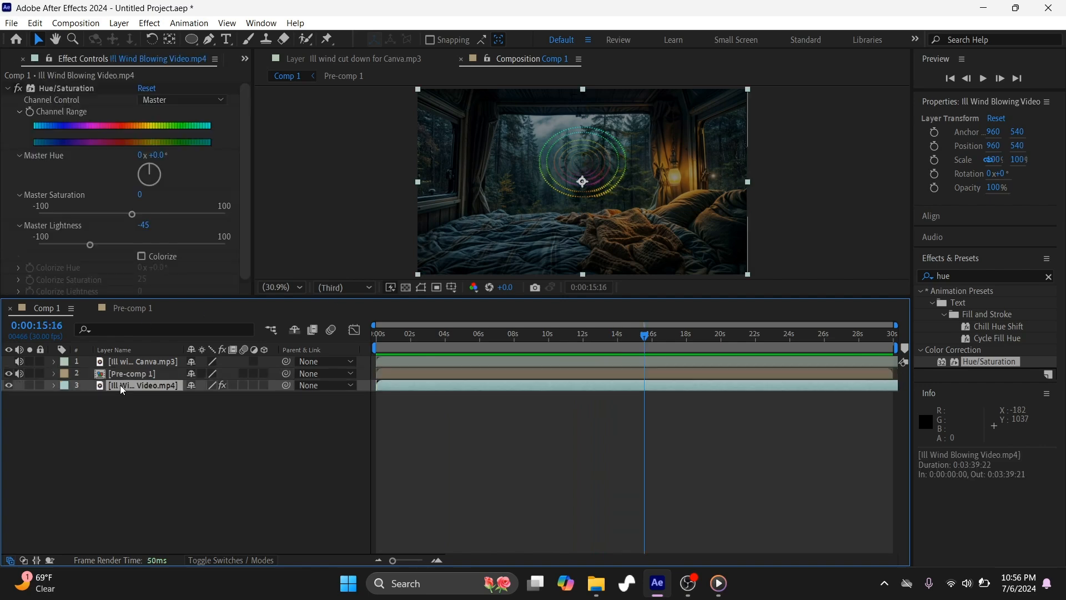
click(123, 426)
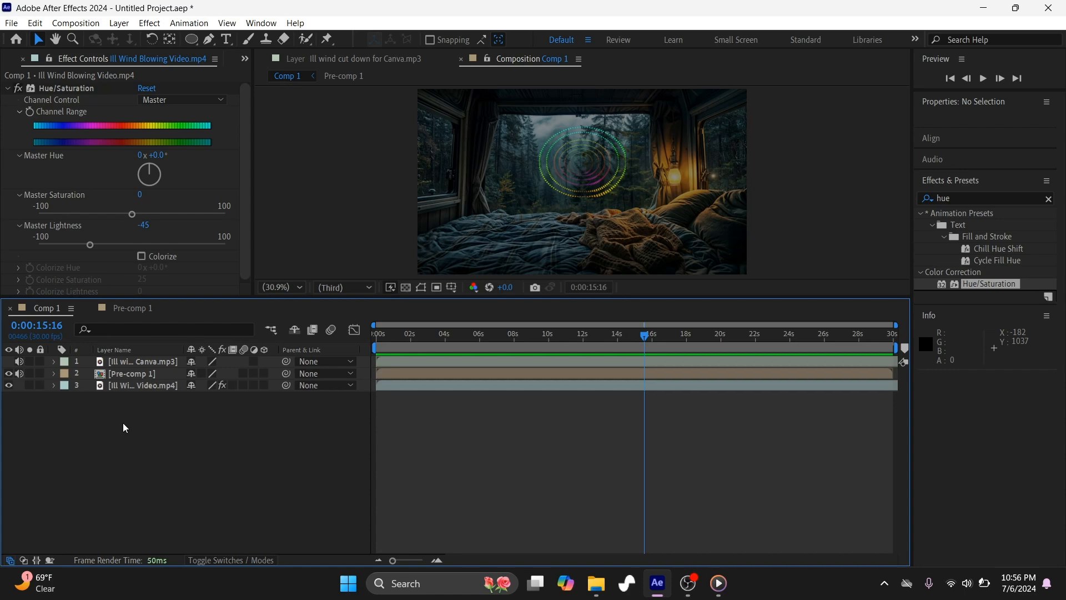
click(121, 388)
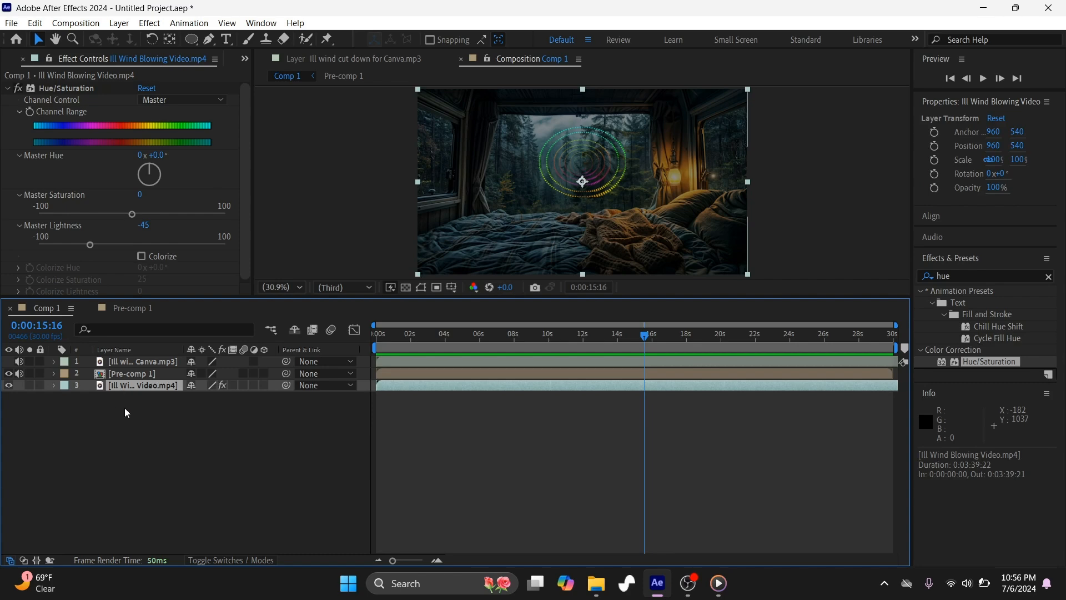
Convert the audio of the Ill wind cut down for Canva.mp3 layer in Comp 1 to keyframes.
click(140, 361)
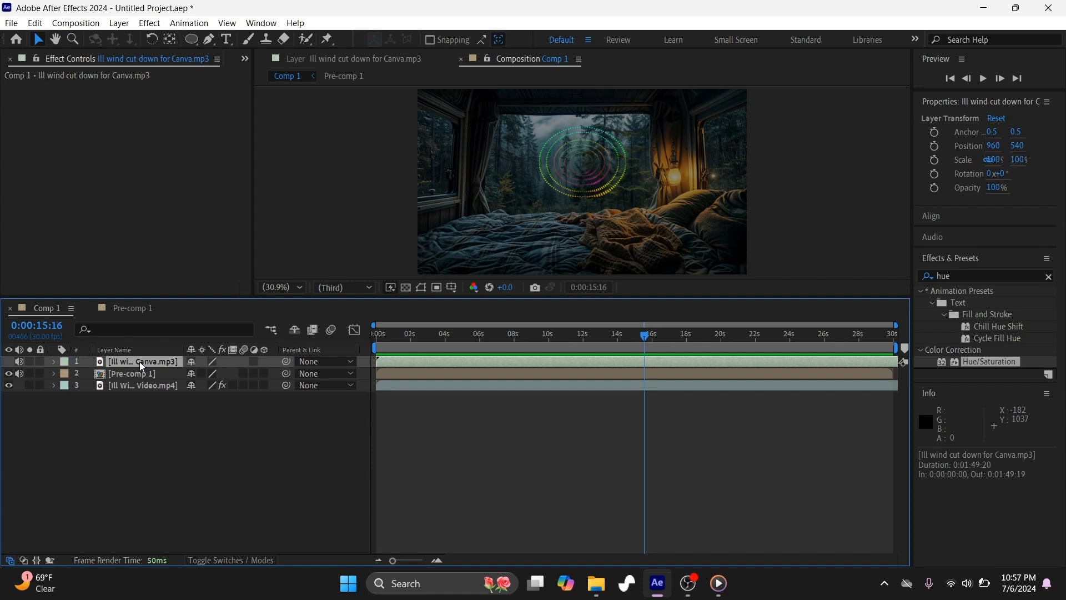
right_click(141, 366)
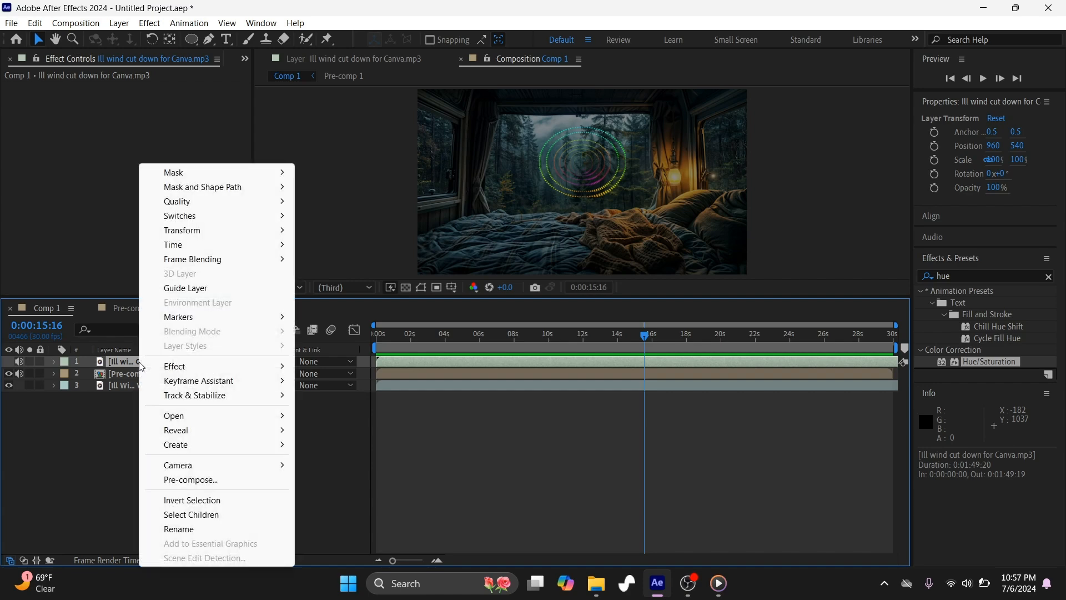
mouse_move(178, 384)
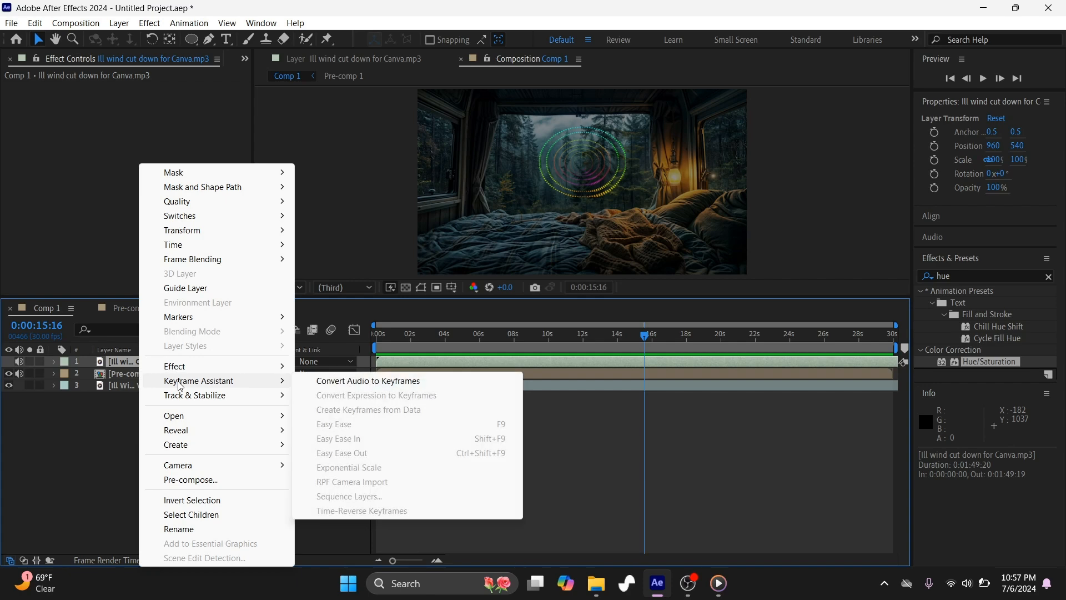
click(337, 381)
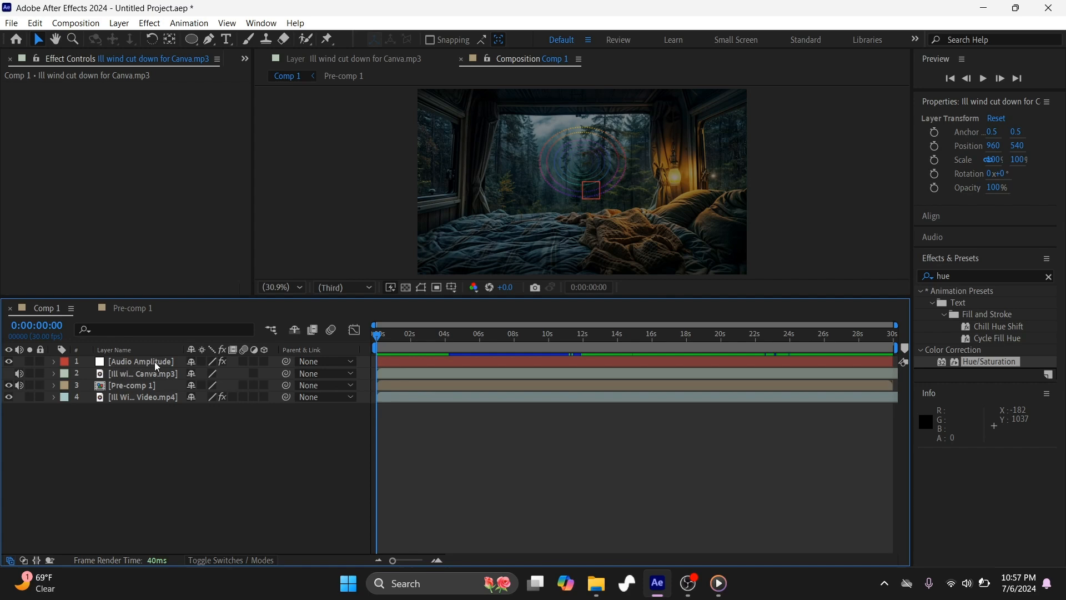
Delete the Left Channel and Right Channel effects from the Audio Amplitude layer and reveal the Both Channels slider.
click(54, 361)
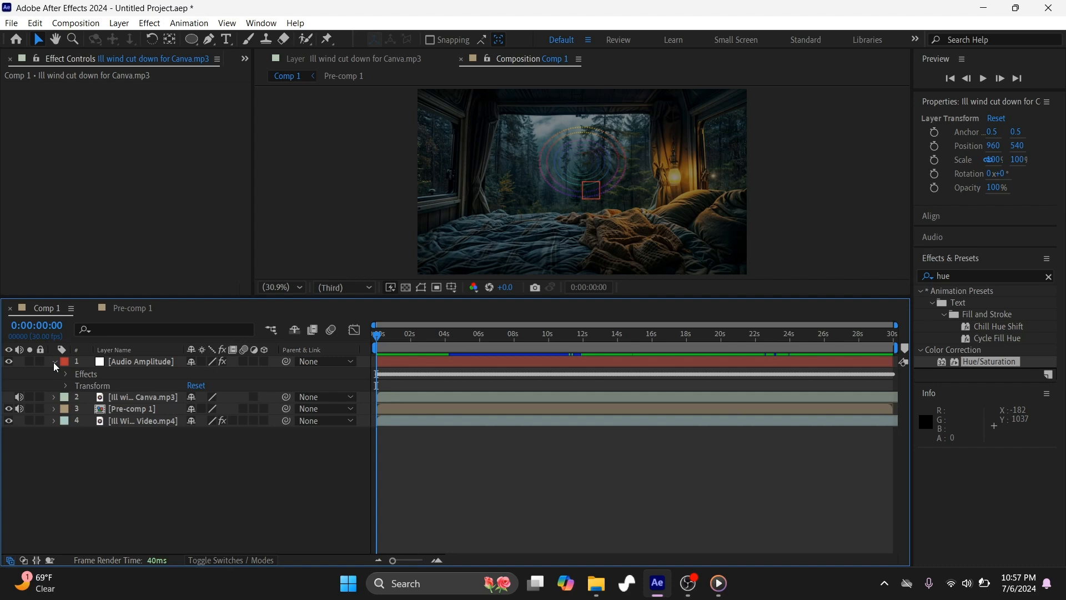
click(66, 374)
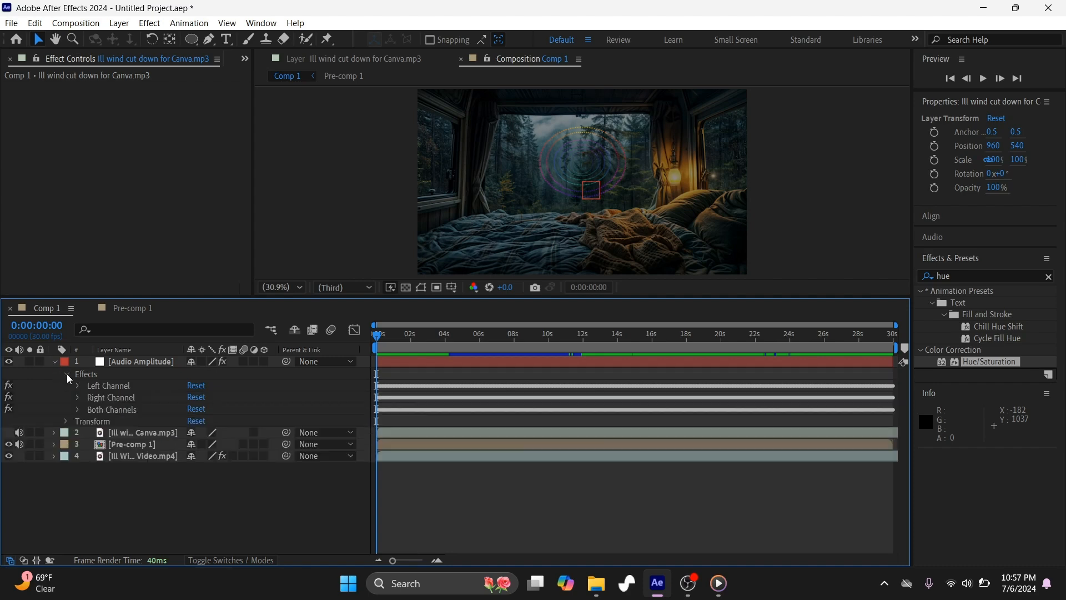
click(96, 387)
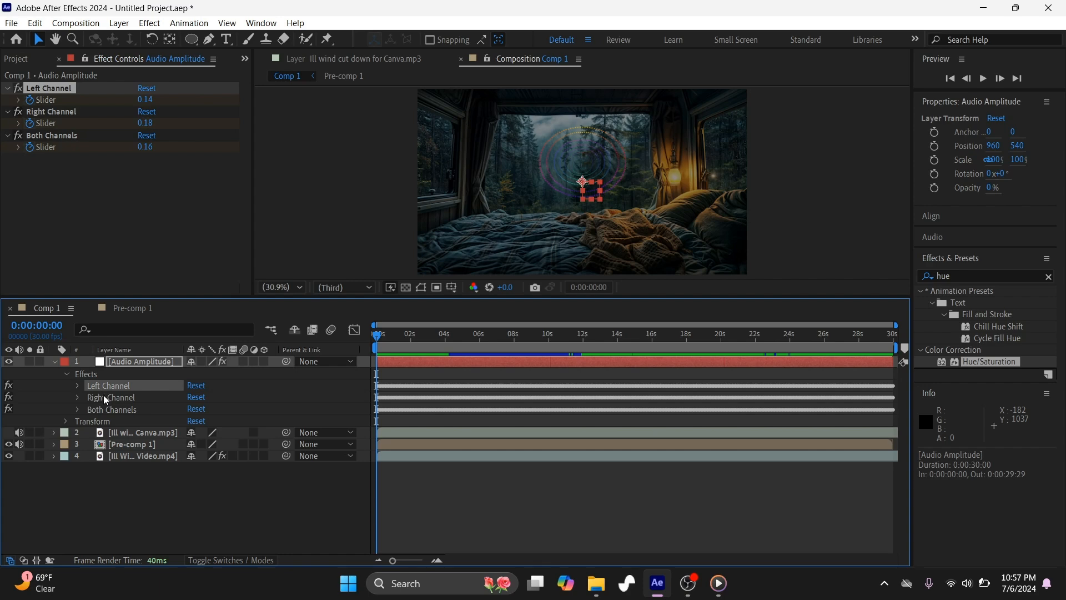
ctrl+click(103, 394)
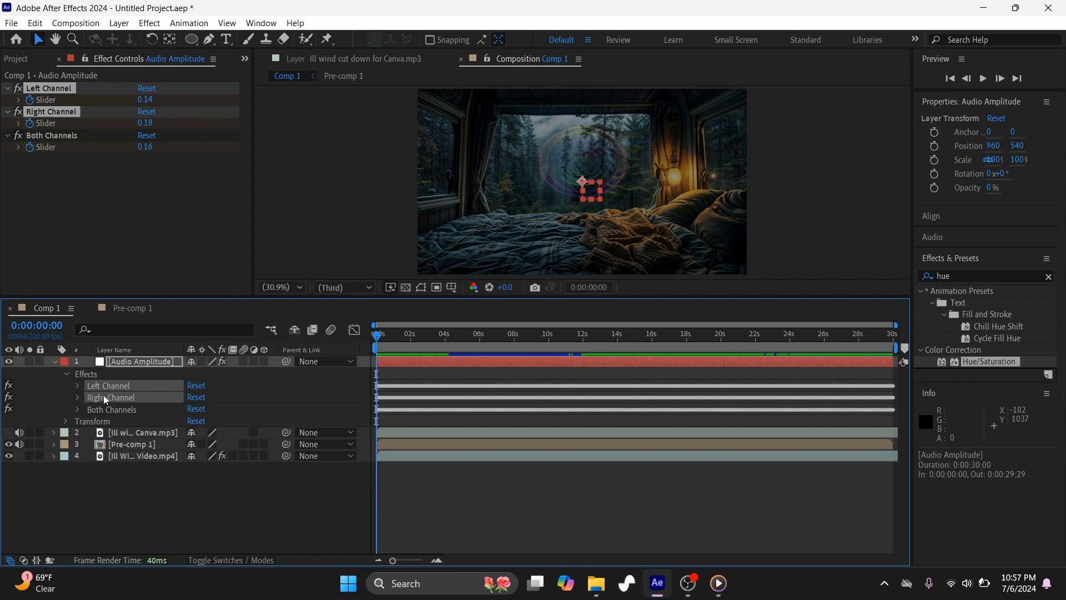
key(Delete)
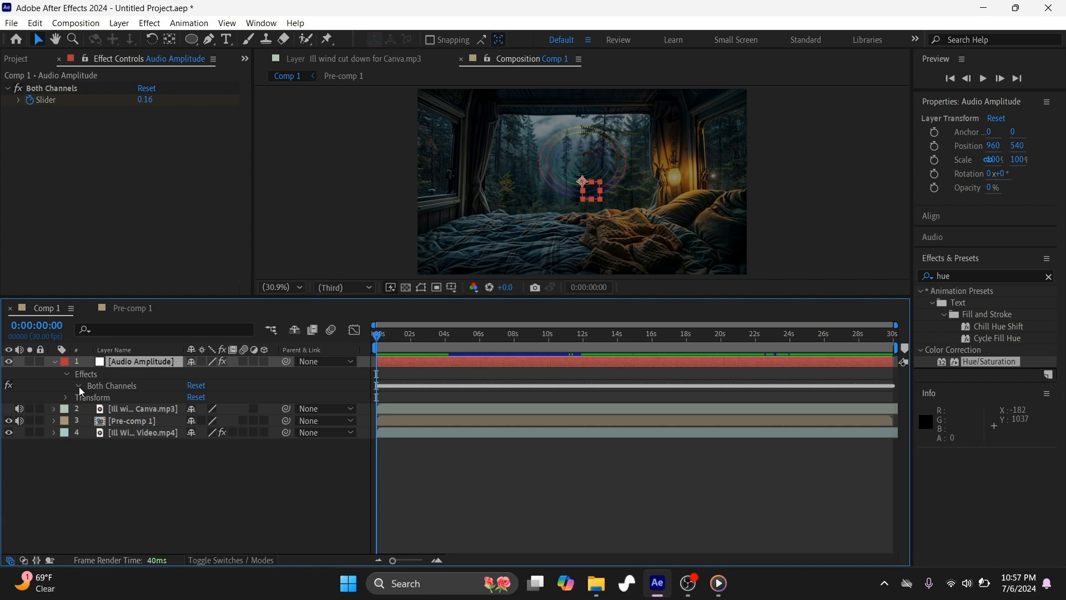
click(79, 386)
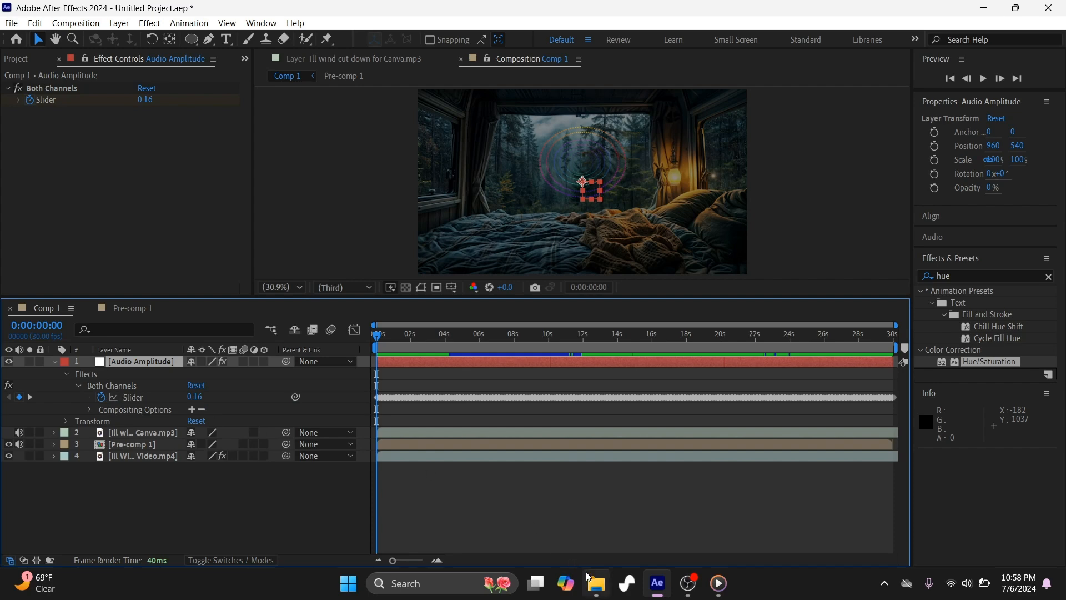
Add Logo.png from the Youtube Files folder as the top layer of Comp 1 and reveal its Transform properties.
click(598, 583)
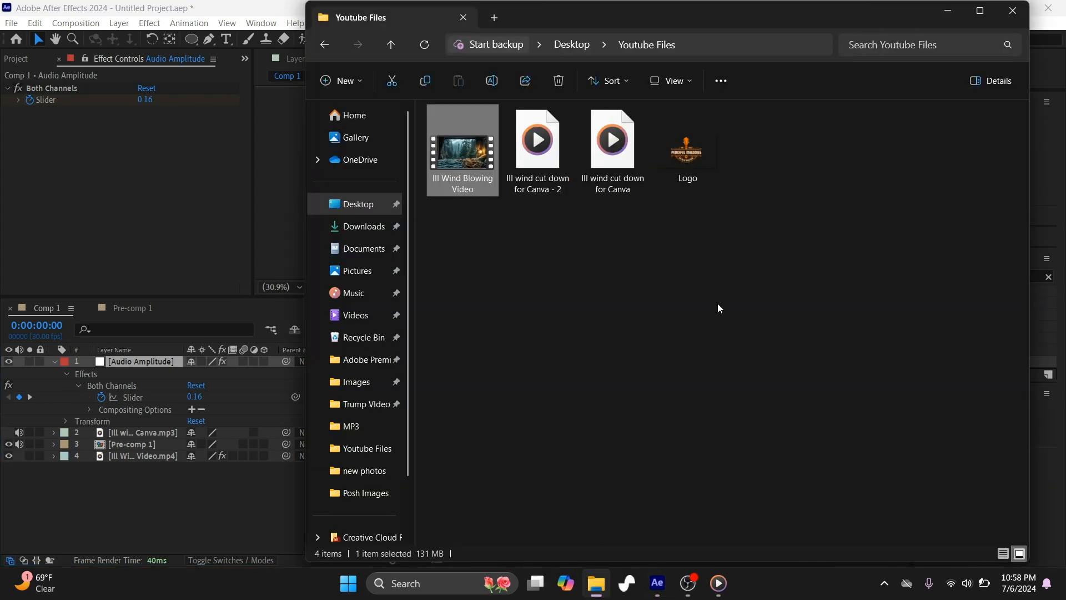
drag(689, 159, 108, 506)
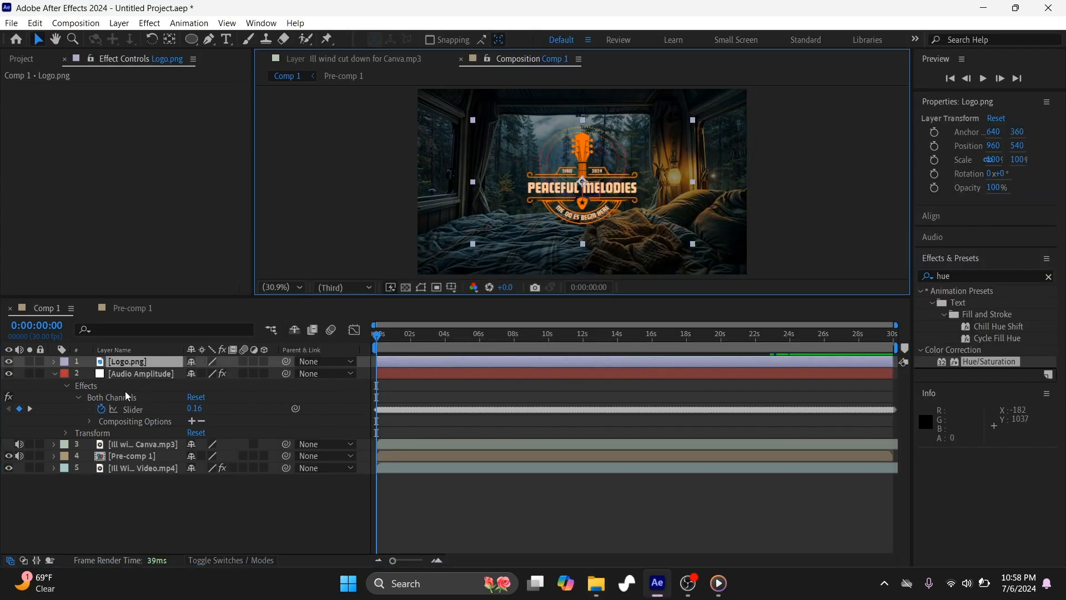
click(54, 362)
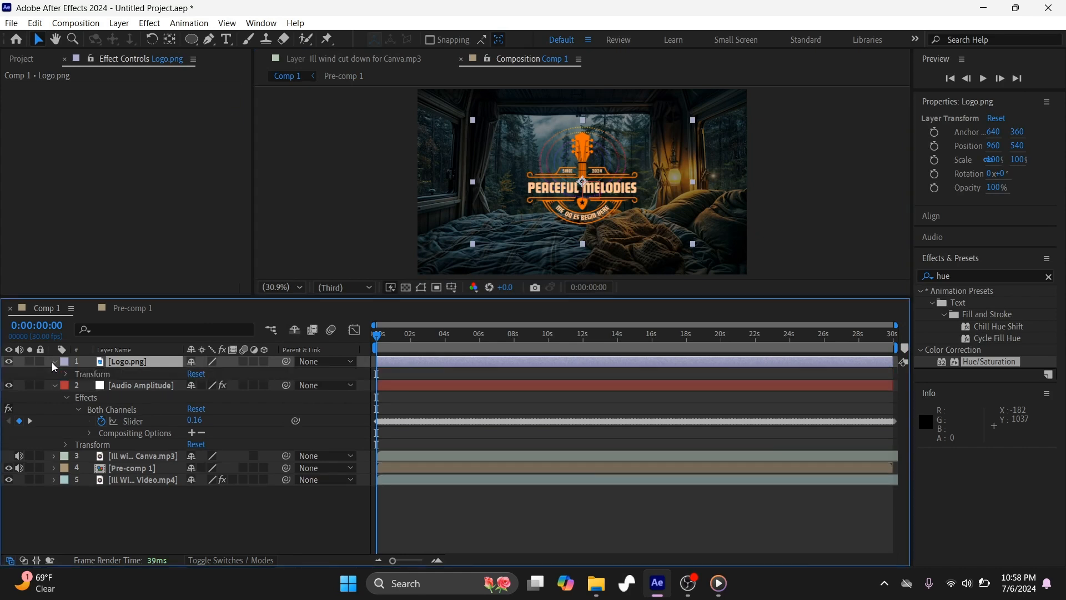
click(66, 374)
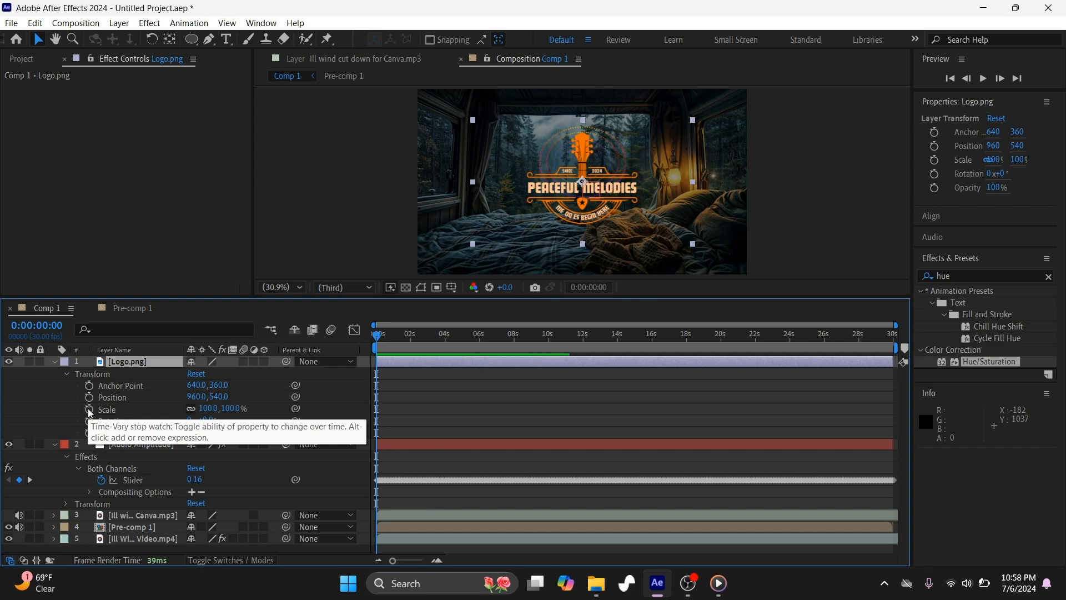
Link the logo's Scale by expression to the Audio Amplitude Both Channels slider, append +[100,100], and preview the pulsing.
alt+click(90, 410)
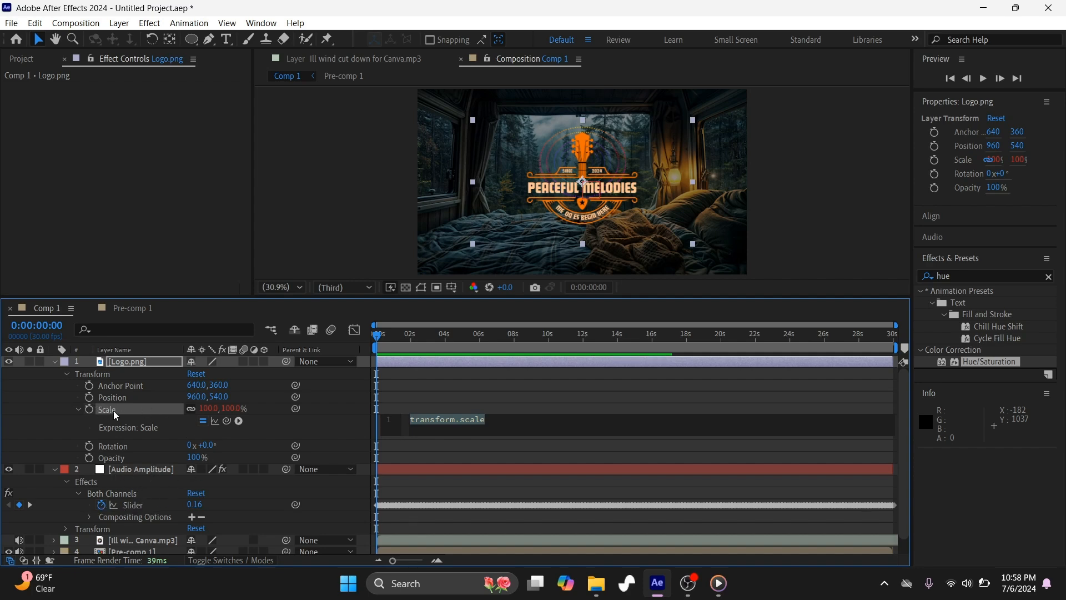
click(227, 422)
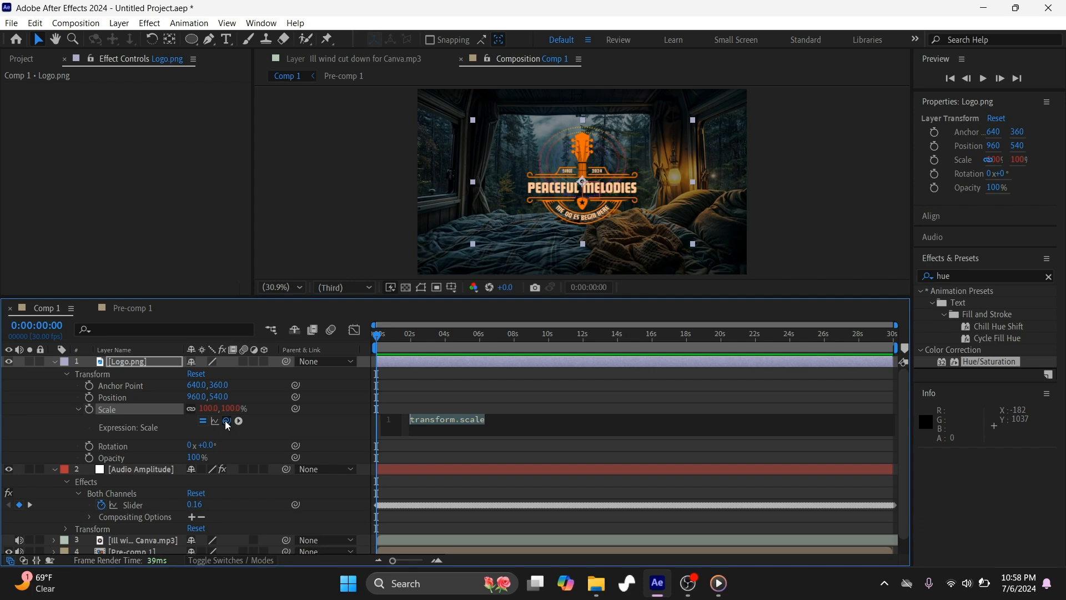
drag(216, 436, 135, 508)
drag(138, 505, 138, 505)
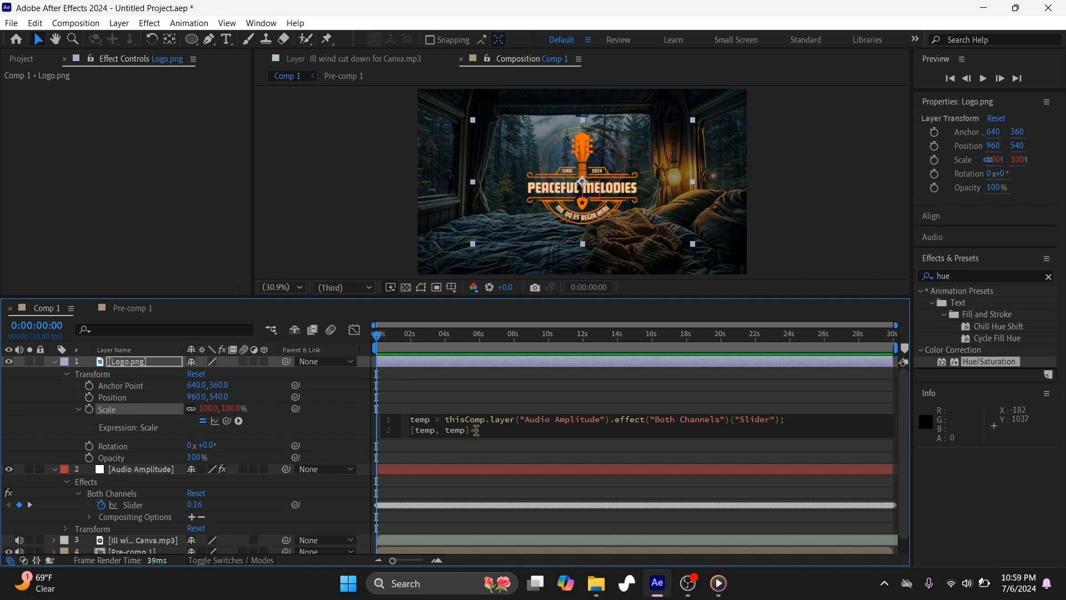
text([)
text(100,100)
click(349, 426)
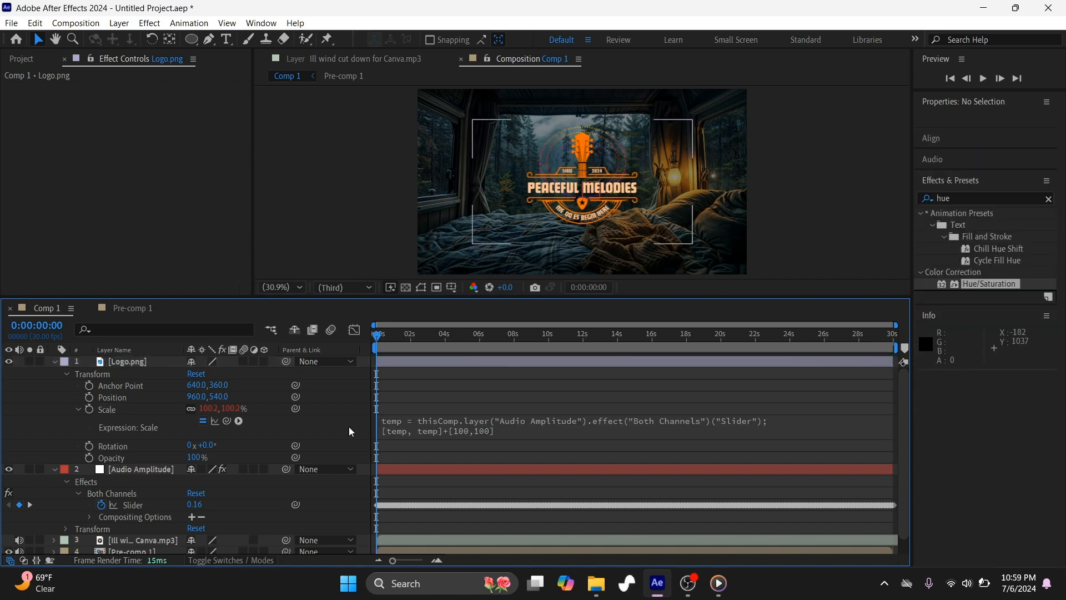
key(space)
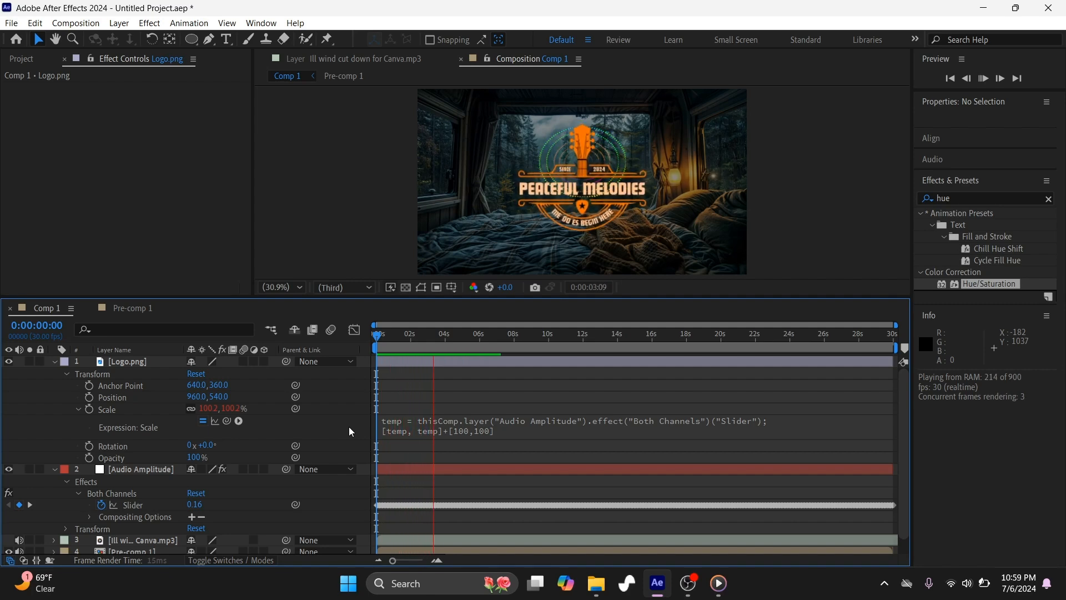
key(space)
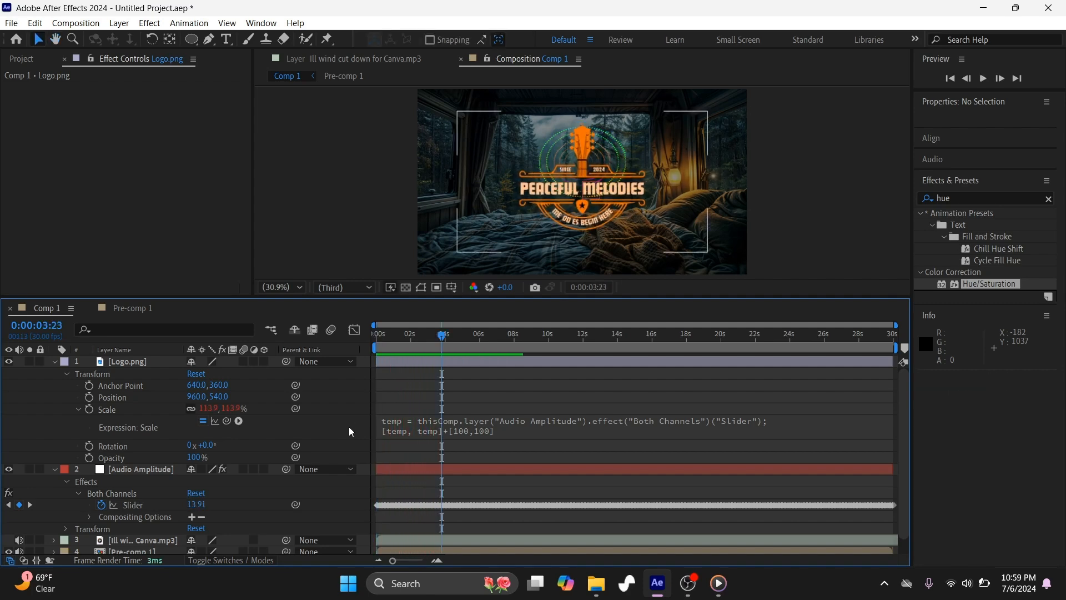
Move the logo off the rings toward the lower-left part of the frame, to position about 504, 685.
click(584, 175)
drag(584, 176, 509, 207)
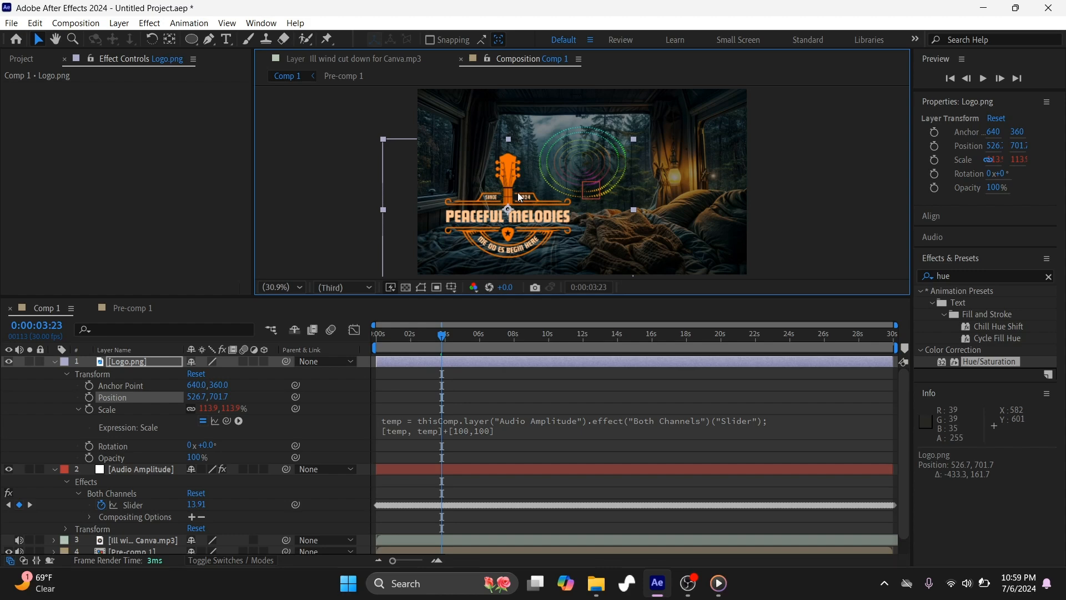
drag(496, 228, 562, 206)
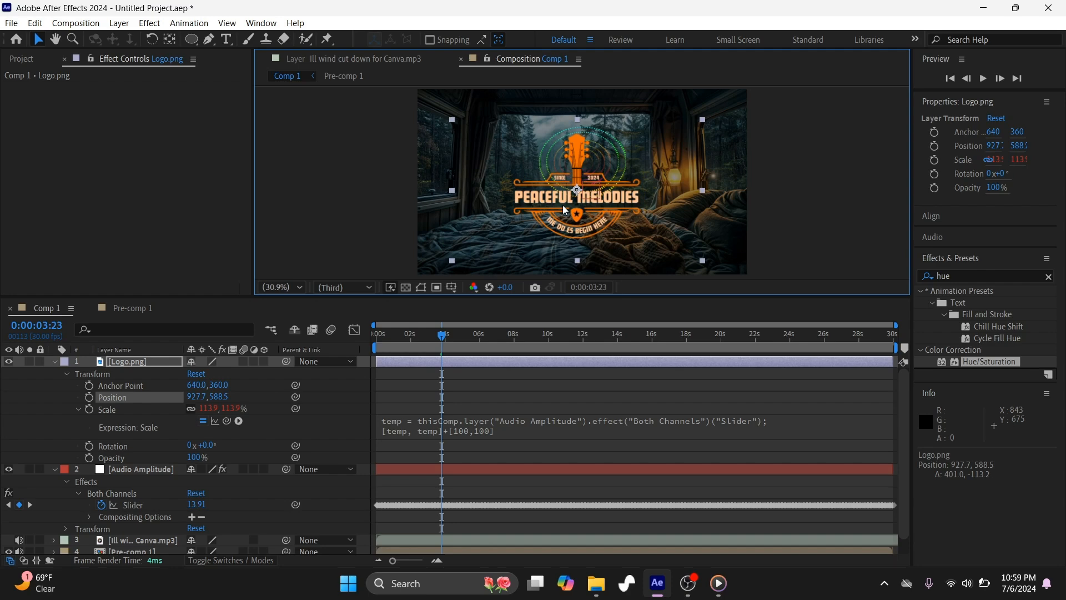
drag(564, 209, 504, 229)
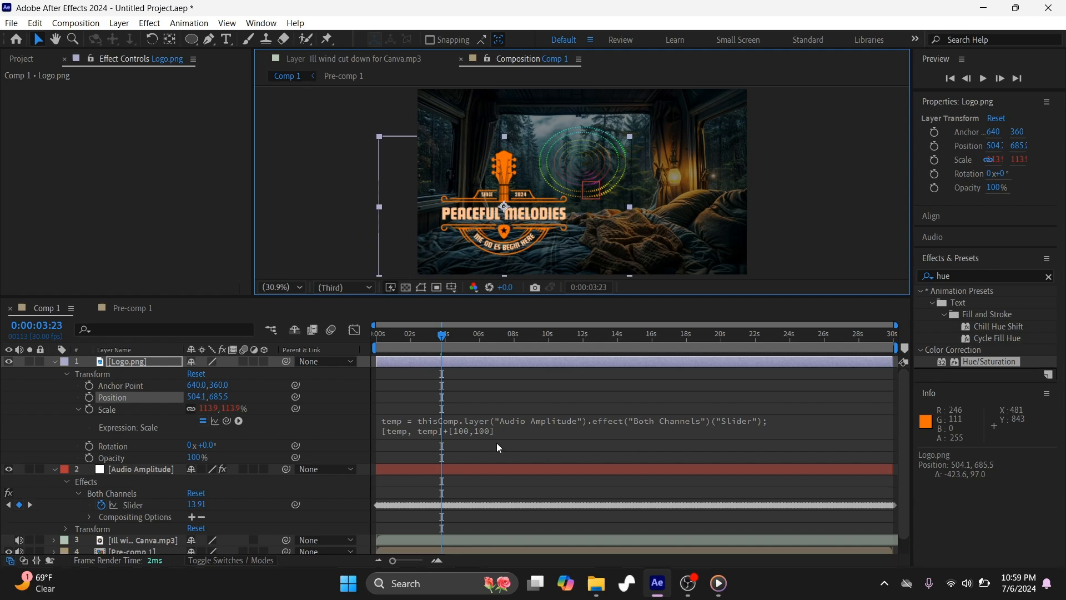
Change the offset in the logo's Scale expression to [50,50].
click(463, 429)
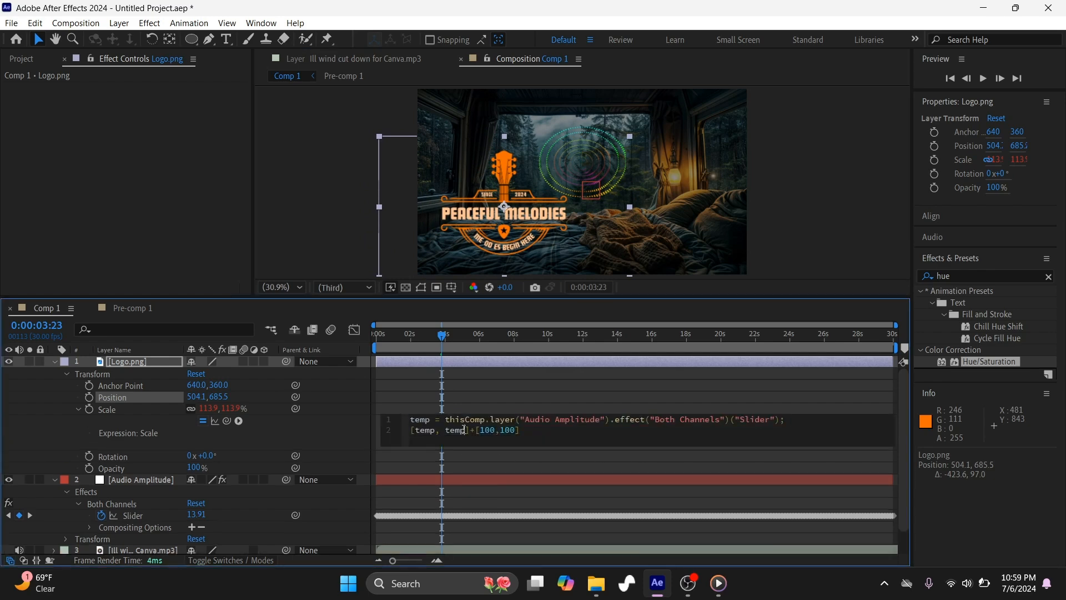
double_click(487, 431)
text(1)
key(BackSpace)
text(50)
double_click(503, 431)
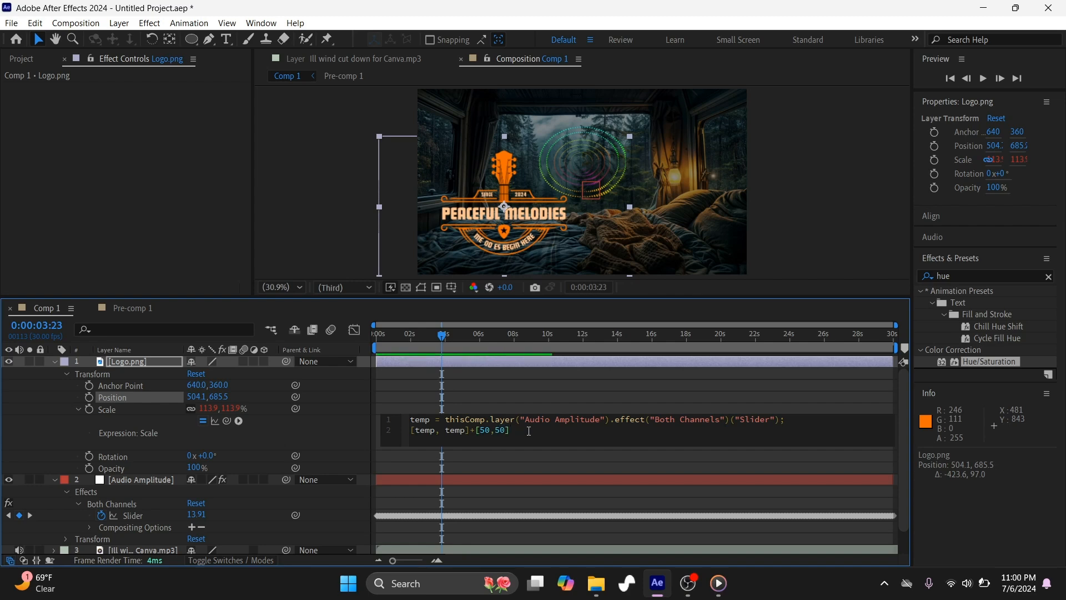
click(332, 433)
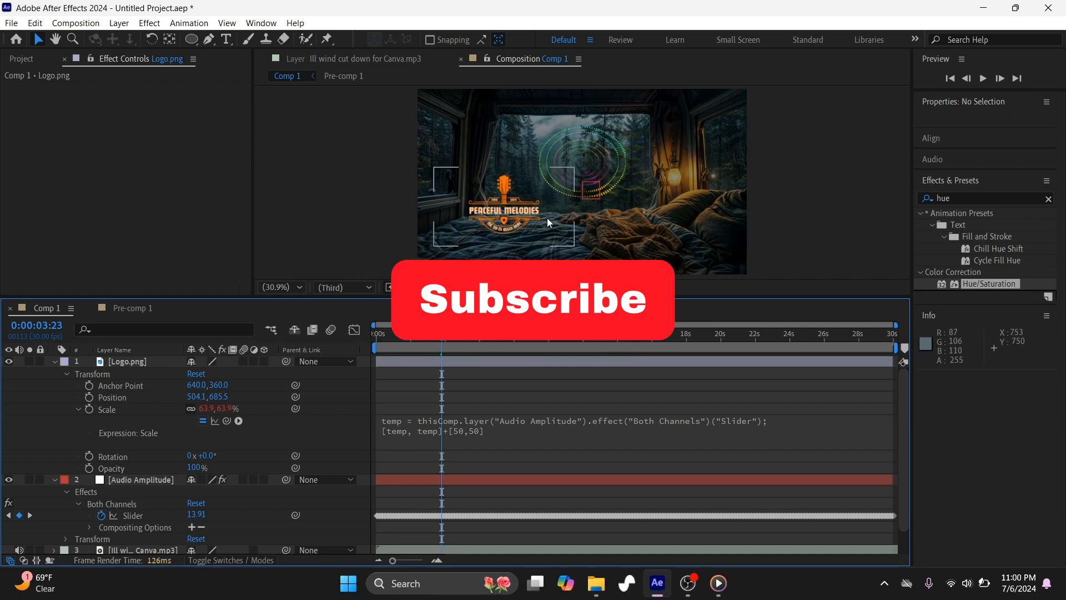
Move the logo into the frame's lower-left corner at about 307, 818 and preview the composition from the start.
drag(553, 225, 522, 253)
key(space)
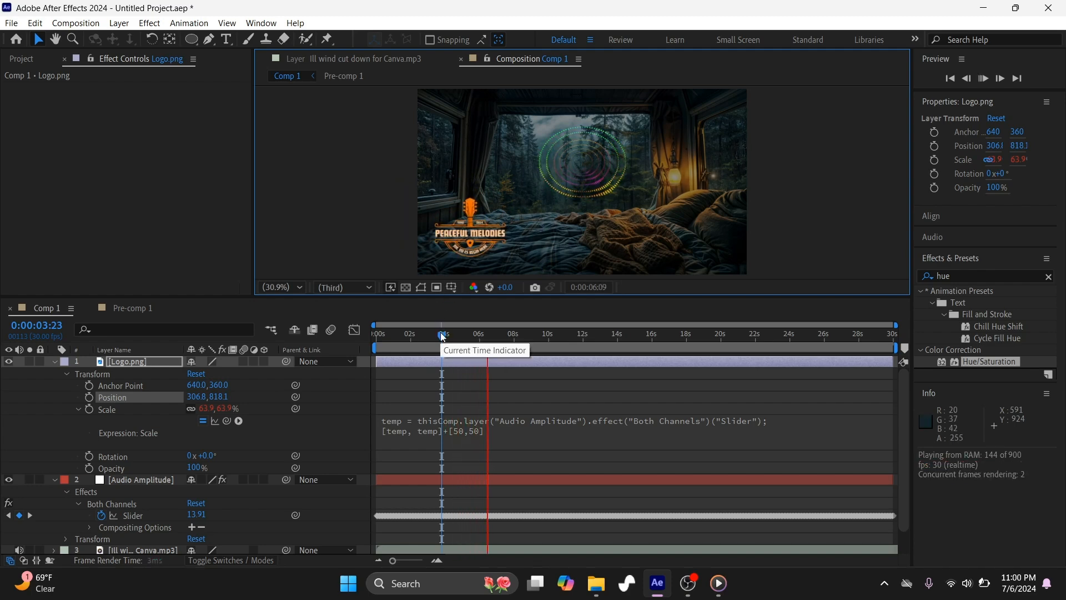
drag(442, 335, 352, 333)
key(space)
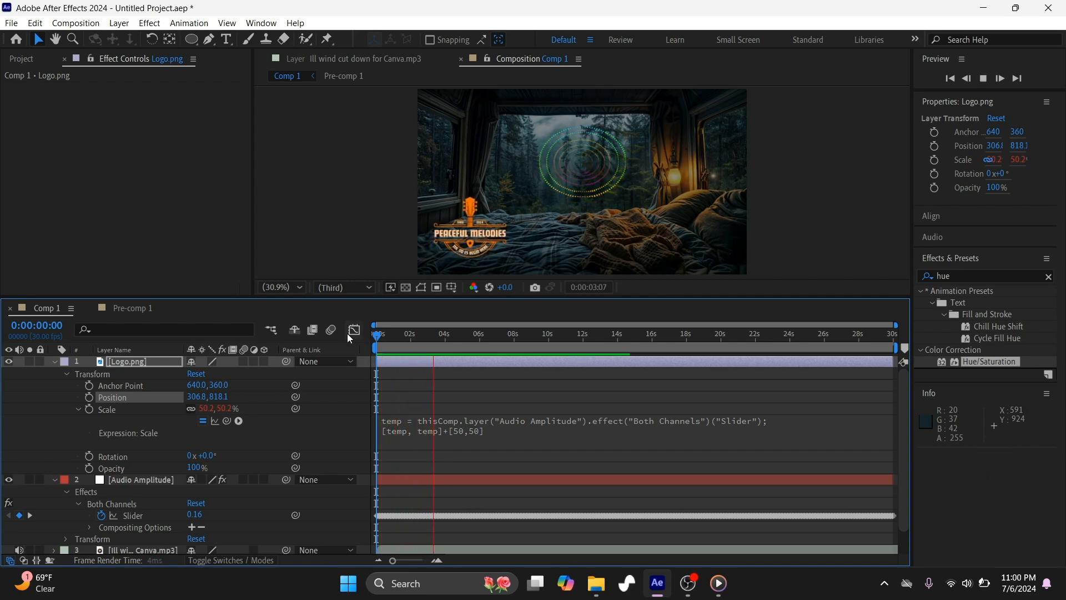
key(space)
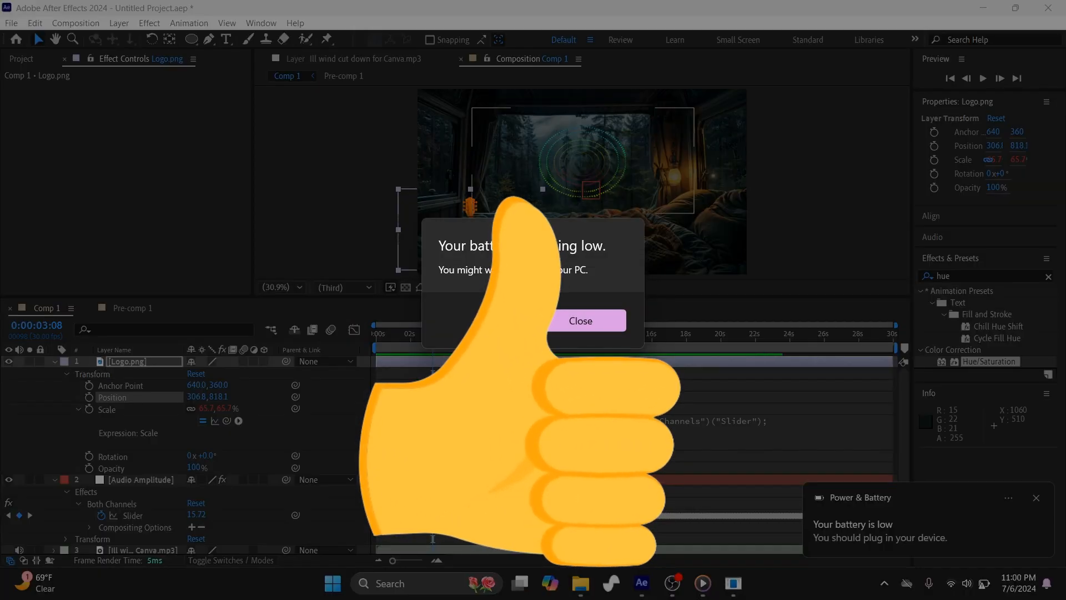
click(558, 321)
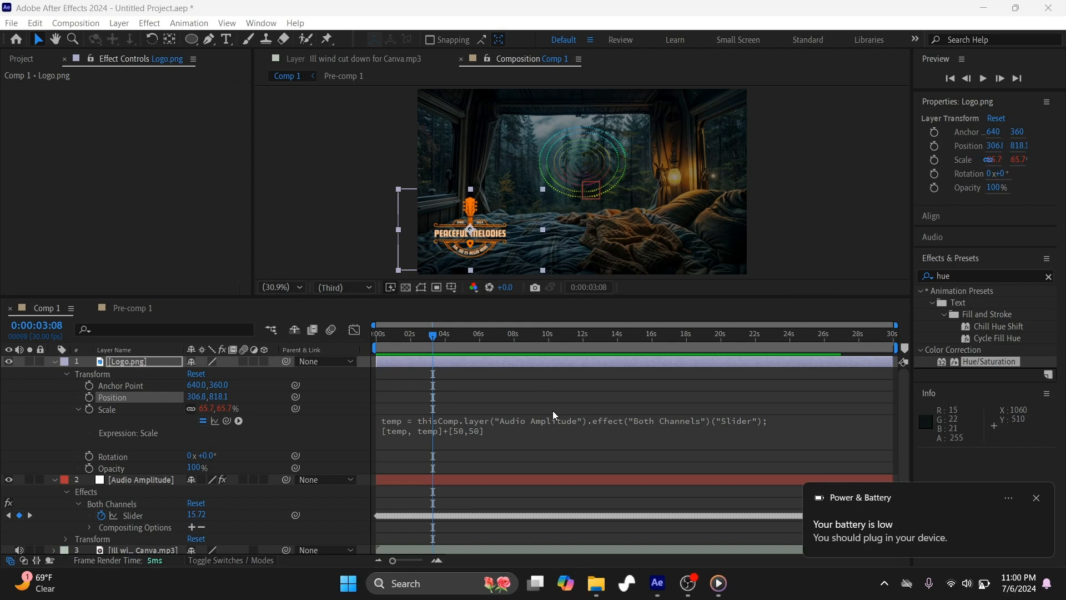